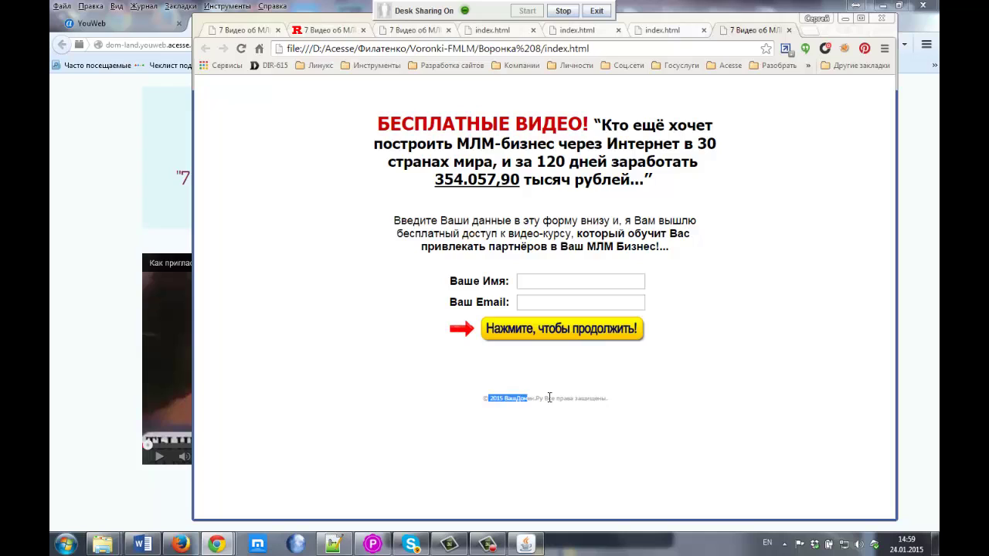
# Step: Copy the footer copyright line from the local index.html page and bring up the Notepad++ notes
pyautogui.click(620, 405)
pyautogui.moveTo(531, 403); pyautogui.dragTo(492, 399)
pyautogui.click(334, 544)
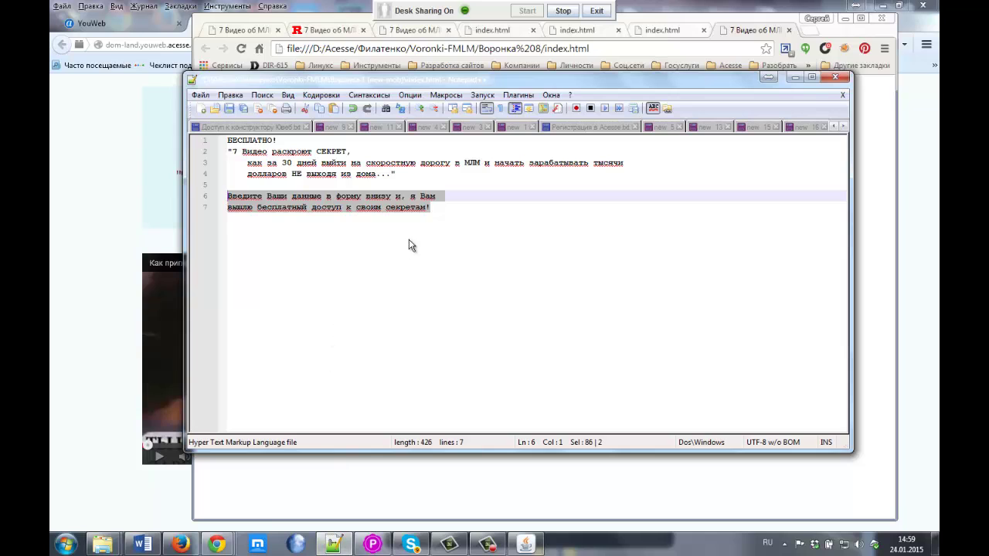
# Step: Paste the copyright line onto line 9 of the notes and select its placeholder domain
pyautogui.click(441, 217)
pyautogui.press('Return')
pyautogui.press('Return')
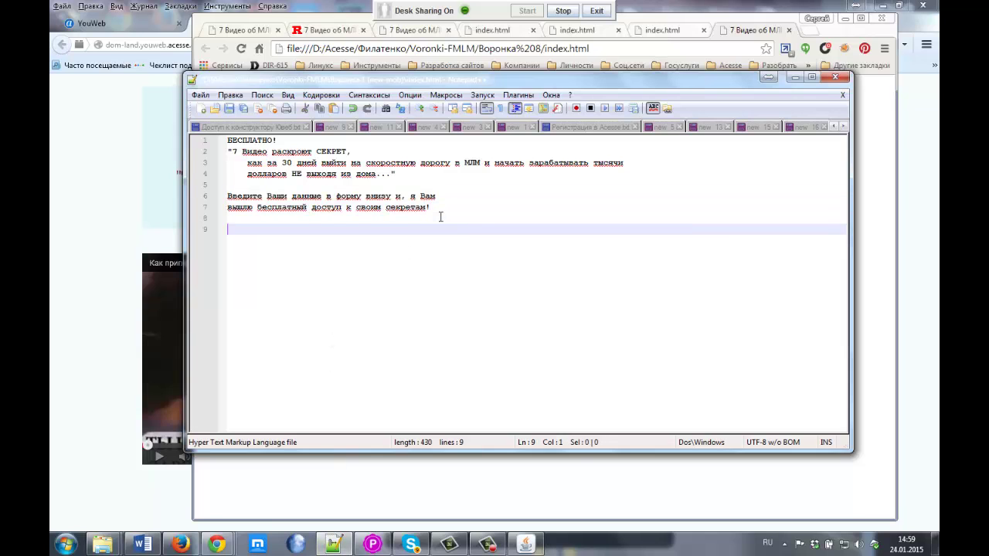
pyautogui.write('© 2015 ВашДомен.Ру Все права защищены.')
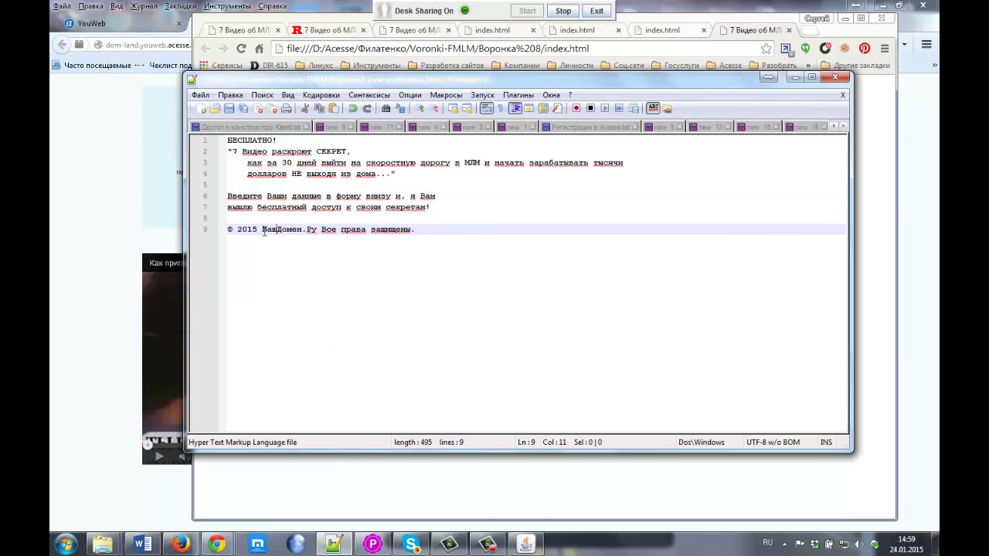
pyautogui.moveTo(264, 231); pyautogui.dragTo(315, 230)
# Step: Replace the placeholder domain with the Dom-Land site address copied from Firefox
pyautogui.click(165, 171)
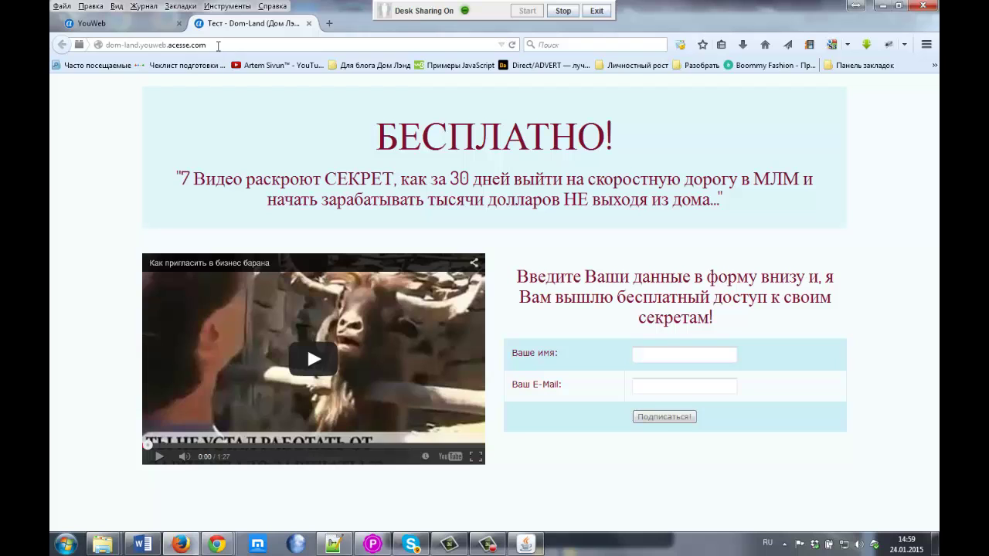
pyautogui.moveTo(218, 45); pyautogui.dragTo(97, 46)
pyautogui.hotkey('ctrl', 'c')
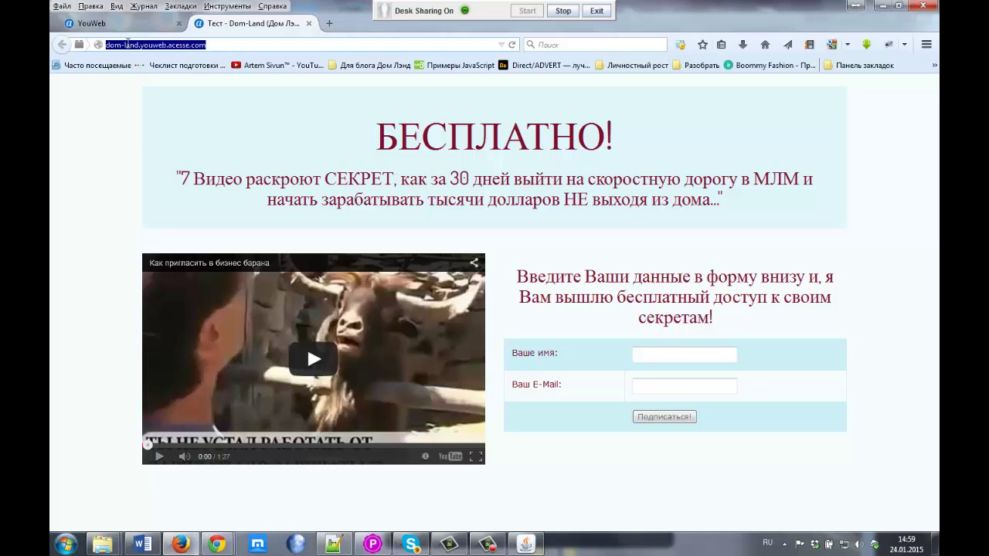
pyautogui.click(334, 543)
pyautogui.hotkey('ctrl', 'v')
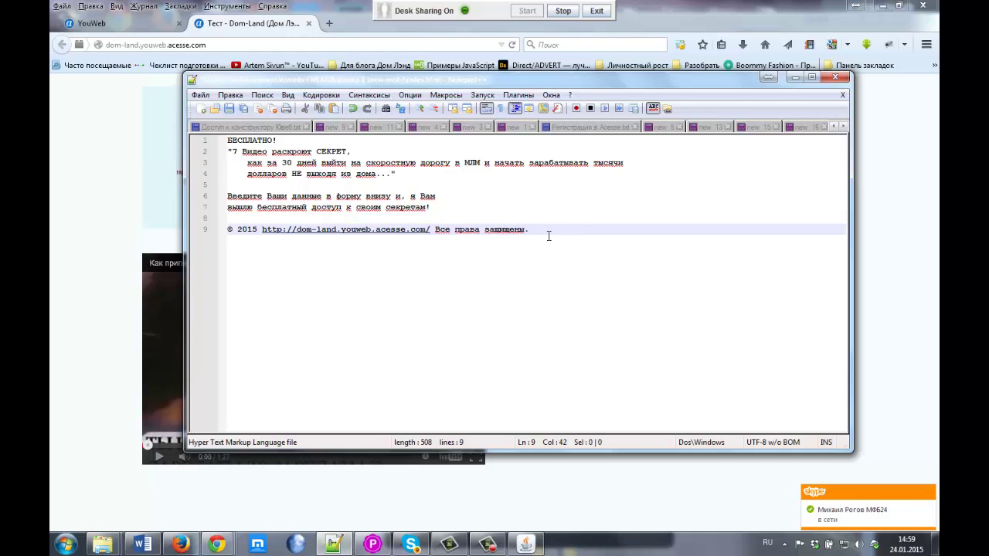
pyautogui.moveTo(516, 231); pyautogui.dragTo(220, 229)
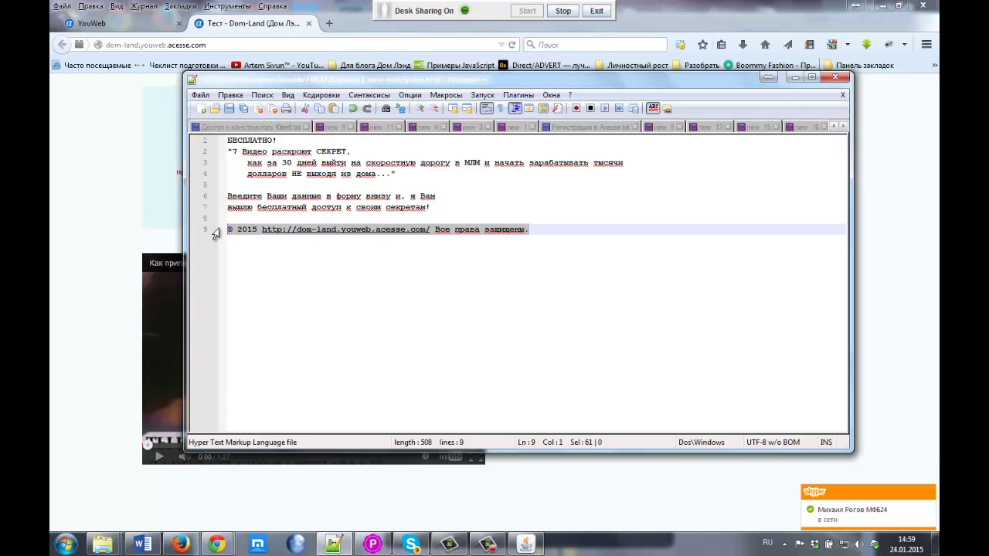
pyautogui.click(142, 206)
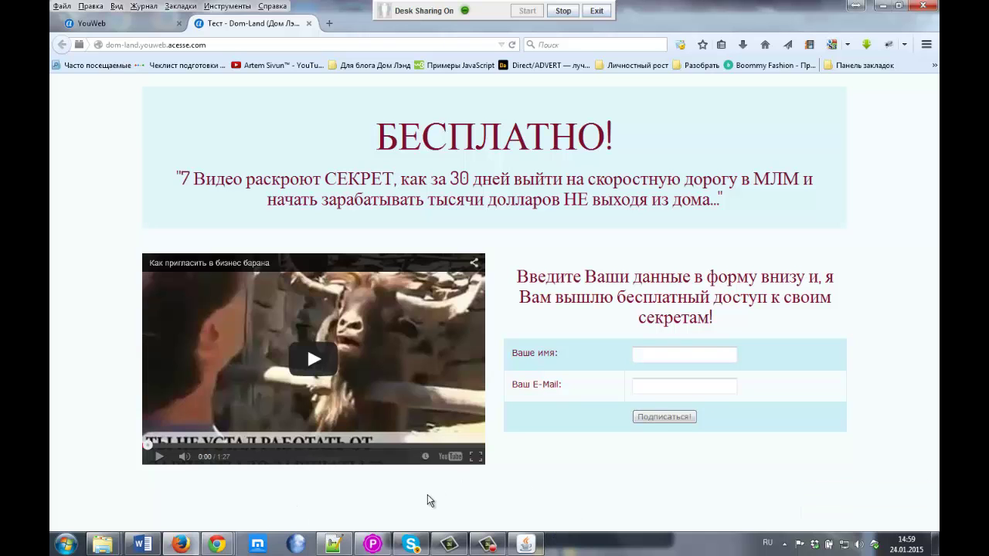
# Step: Switch to the YouWeb page editor and browse the widget panel
pyautogui.click(131, 23)
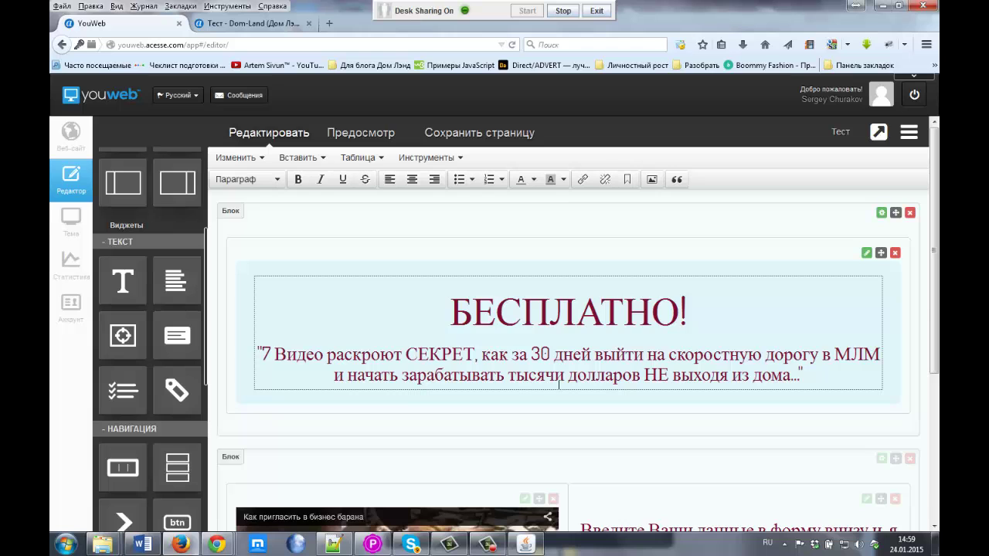
pyautogui.scroll(-5, 559, 384)
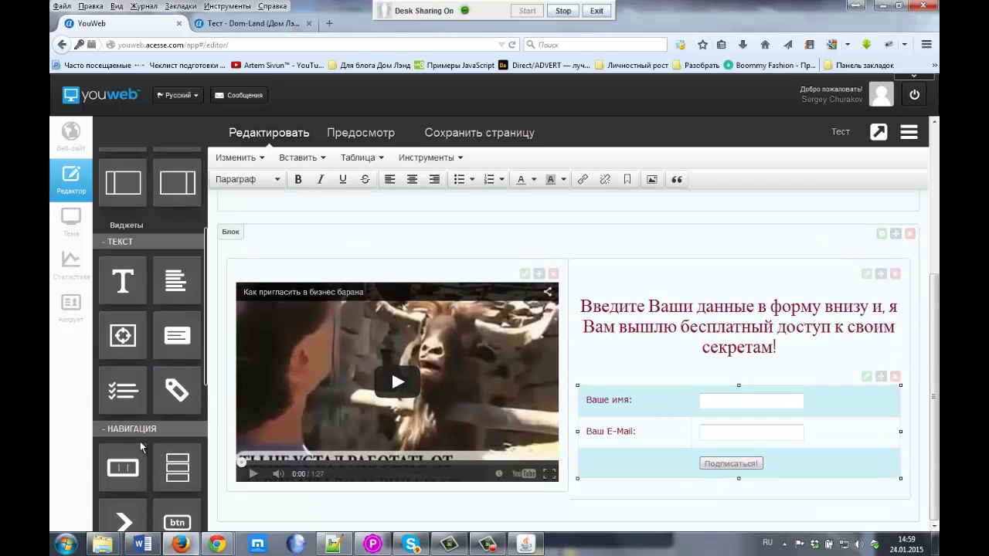
pyautogui.scroll(-3, 140, 441)
pyautogui.scroll(-4, 140, 441)
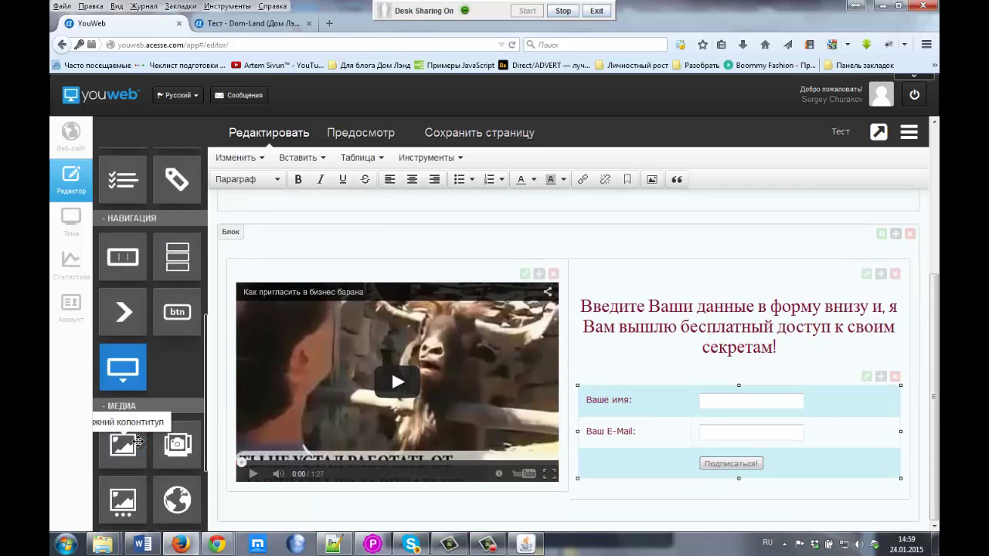
pyautogui.scroll(2, 391, 368)
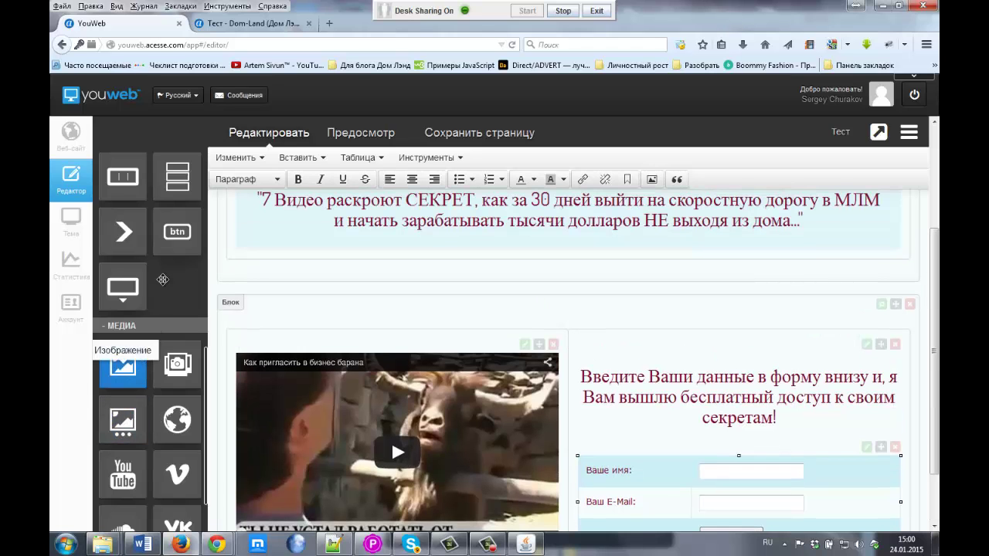
pyautogui.scroll(3, 174, 292)
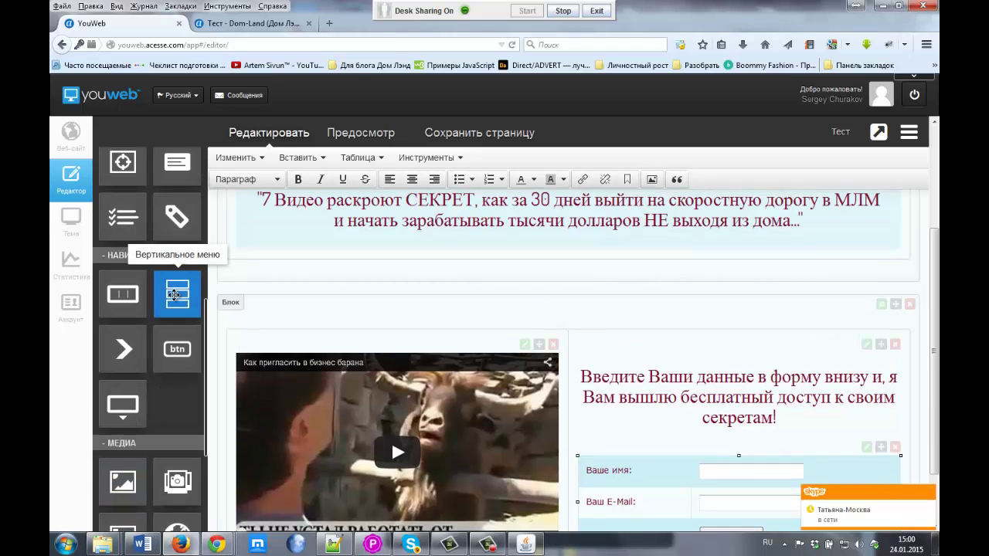
pyautogui.scroll(3, 174, 293)
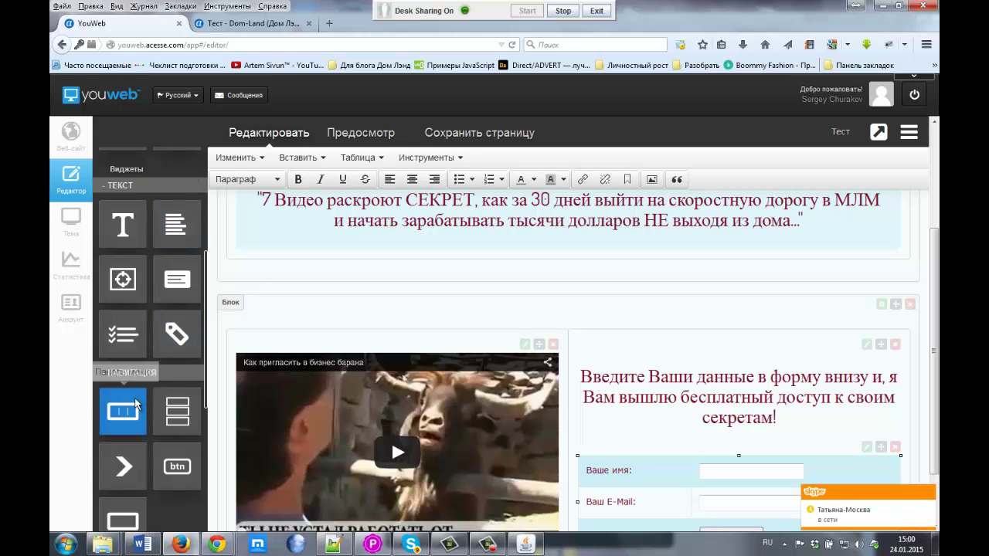
pyautogui.scroll(-5, 123, 414)
pyautogui.scroll(-3, 127, 426)
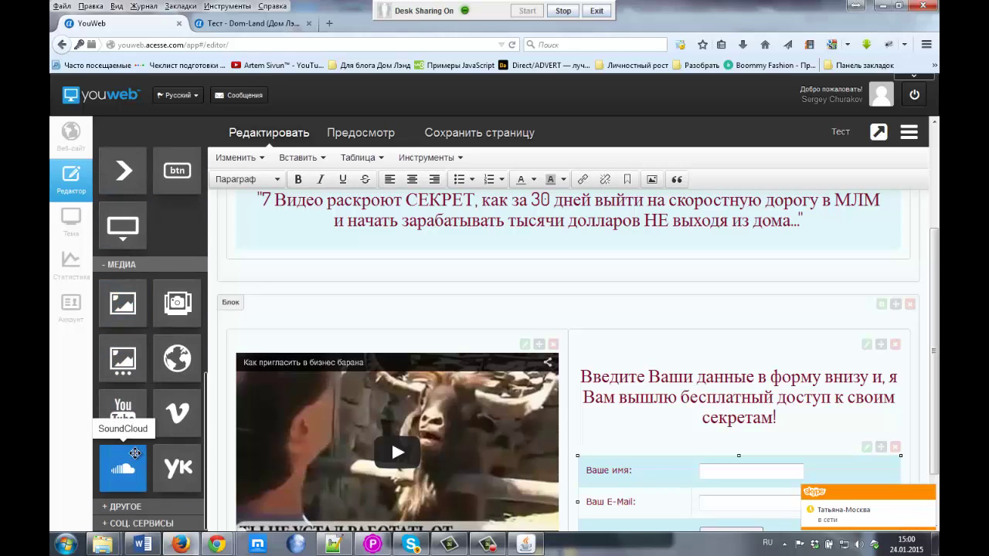
pyautogui.scroll(3, 134, 450)
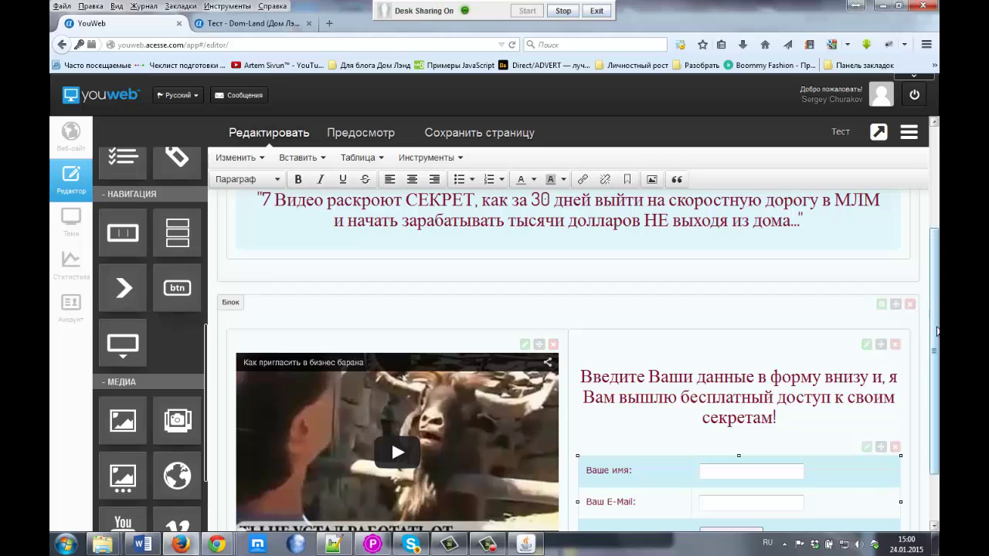
pyautogui.scroll(-1, 391, 367)
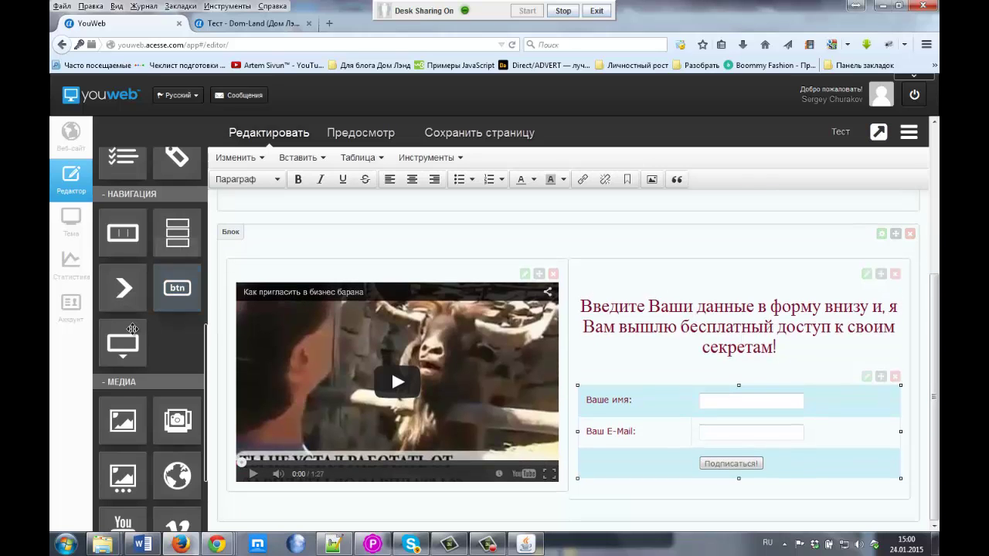
# Step: Try dragging the Нижний колонтитул footer widget below the video block
pyautogui.moveTo(127, 339); pyautogui.dragTo(570, 357)
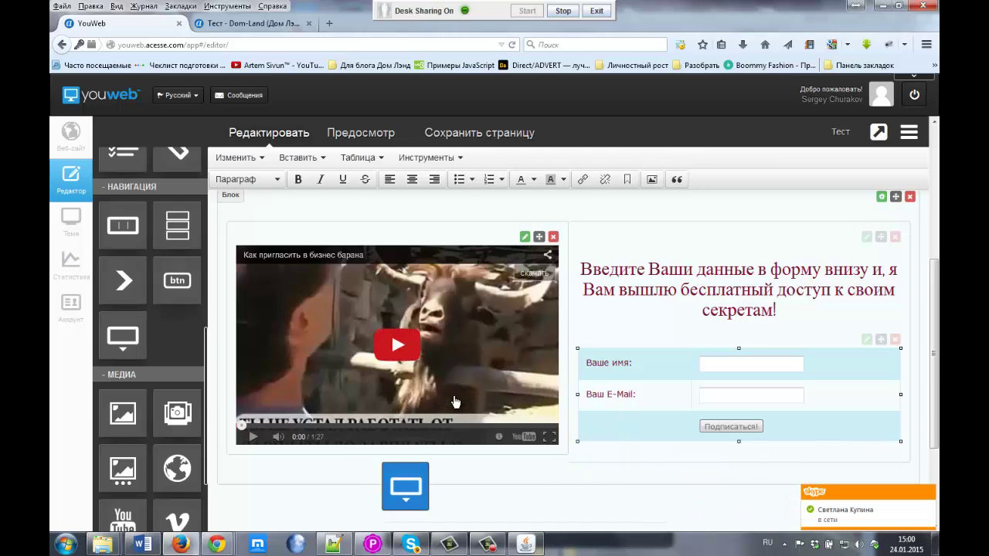
pyautogui.moveTo(562, 255); pyautogui.dragTo(491, 458)
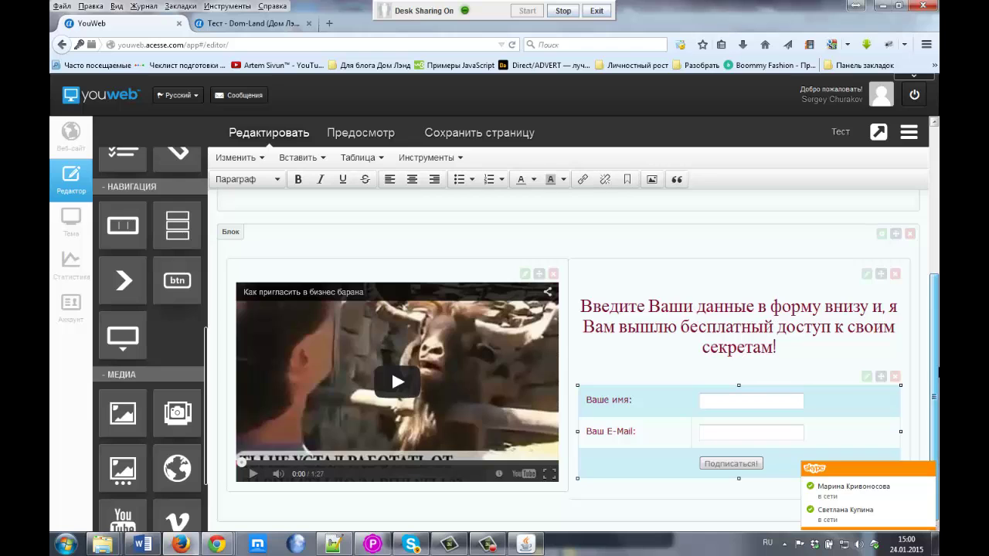
pyautogui.scroll(3, 935, 357)
pyautogui.scroll(-3, 935, 357)
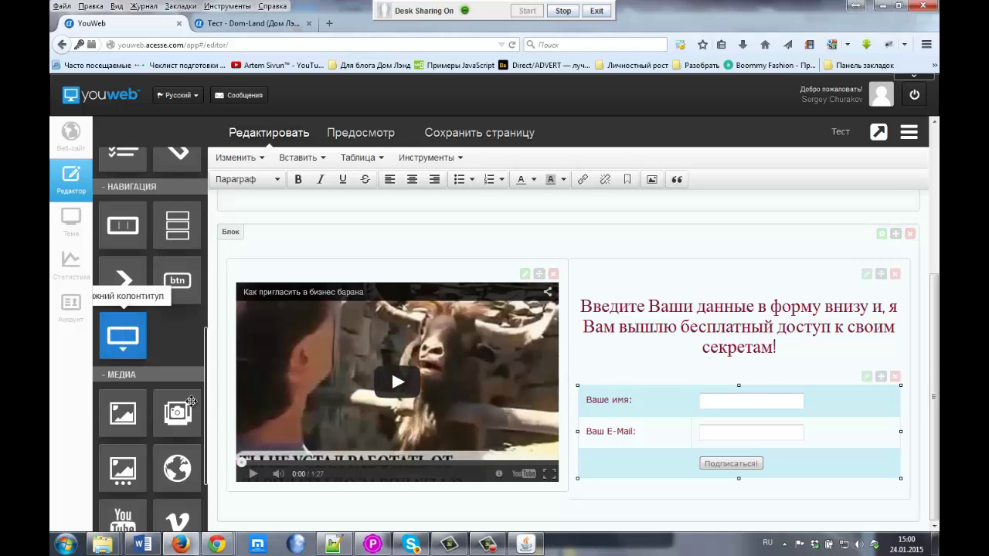
pyautogui.moveTo(123, 336); pyautogui.dragTo(498, 476)
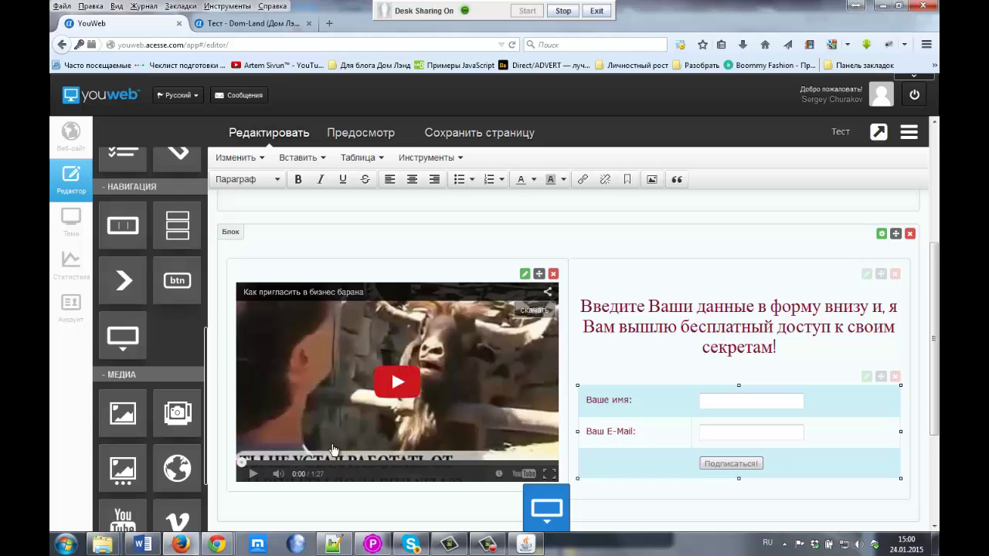
pyautogui.moveTo(321, 464); pyautogui.dragTo(475, 510)
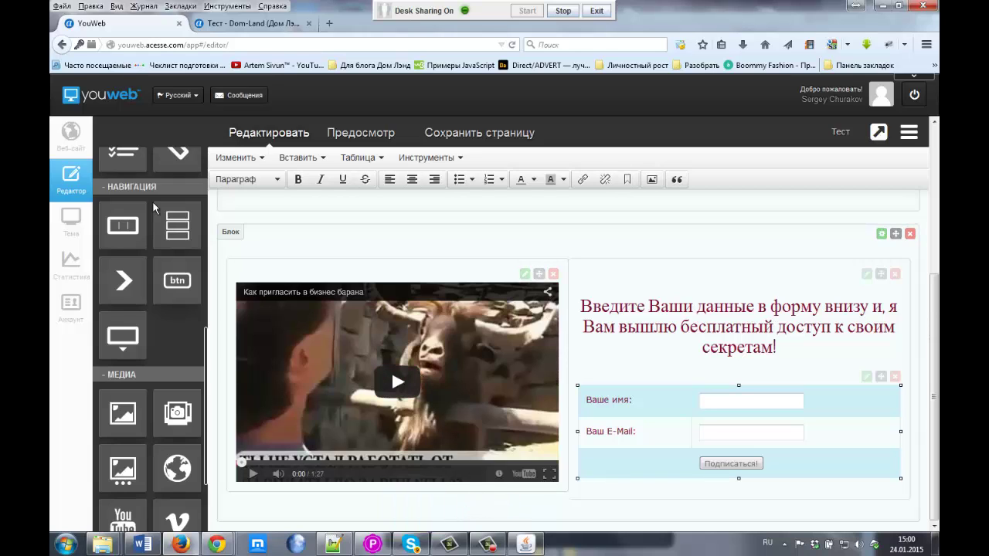
pyautogui.scroll(8, 147, 221)
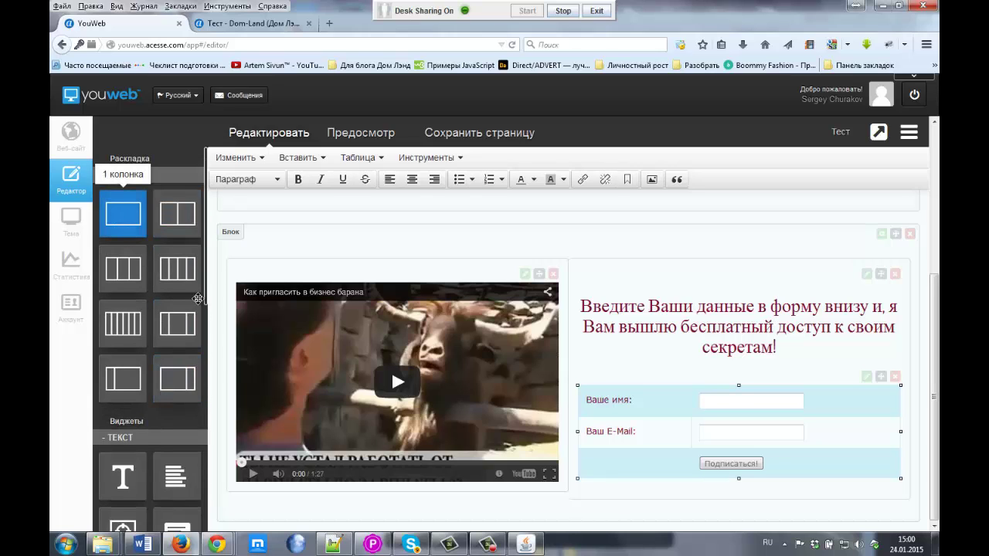
# Step: Add a '1 колонка' block at the page bottom and drag the footer widget into it
pyautogui.moveTo(123, 217); pyautogui.dragTo(596, 514)
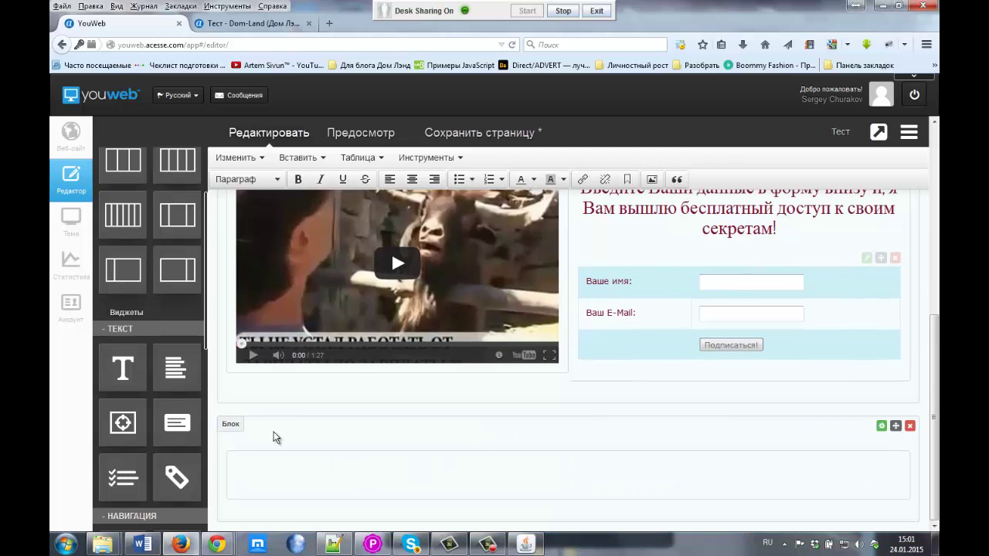
pyautogui.scroll(-2, 122, 479)
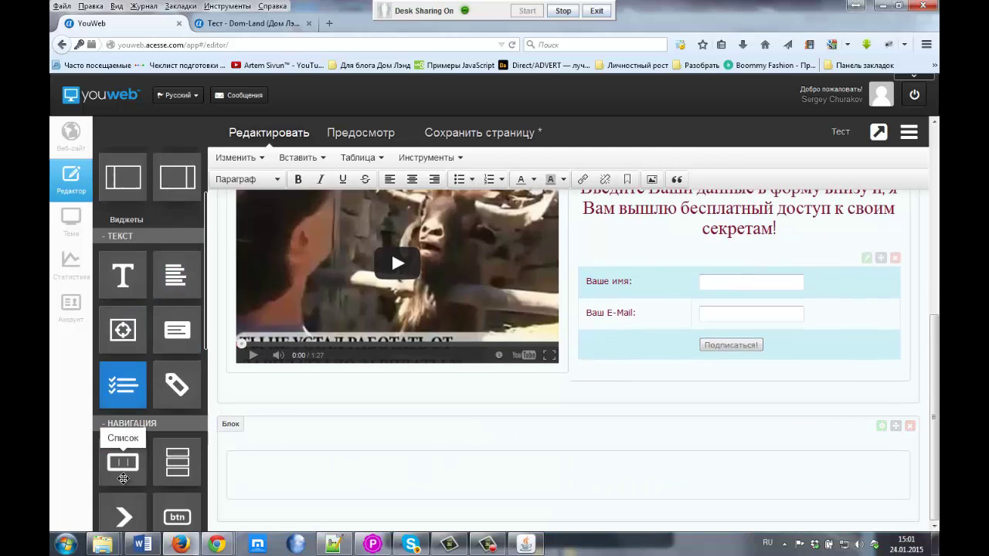
pyautogui.scroll(-2, 123, 479)
pyautogui.moveTo(122, 488); pyautogui.dragTo(466, 482)
# Step: Swap the О нас text for the copyright line, dropping the URL's trailing slash
pyautogui.scroll(-2, 302, 470)
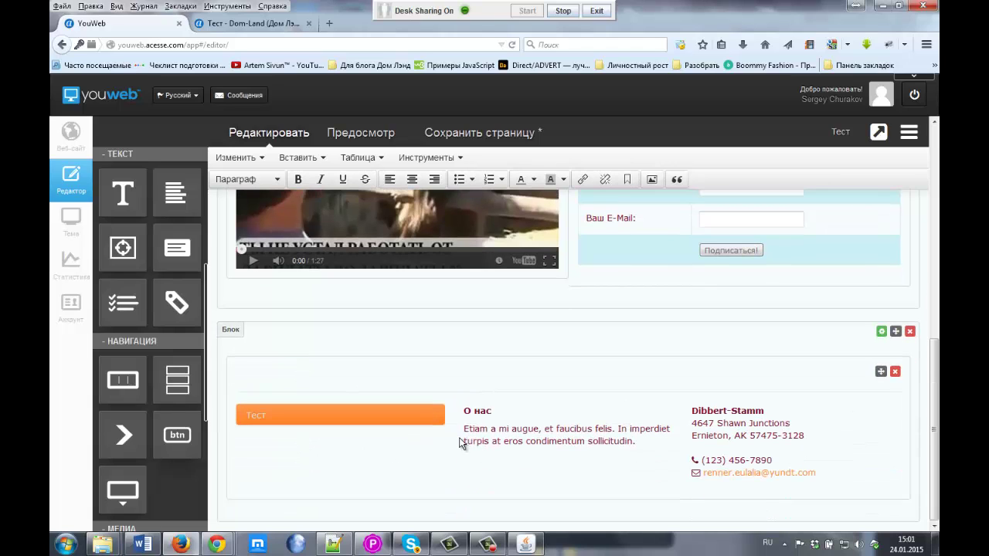
pyautogui.moveTo(465, 412); pyautogui.dragTo(640, 434)
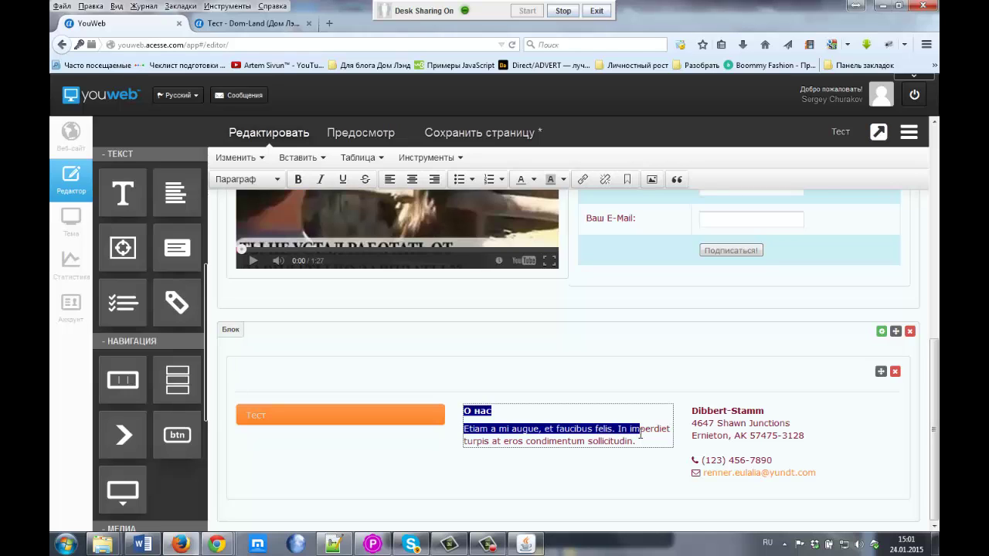
pyautogui.click(641, 434)
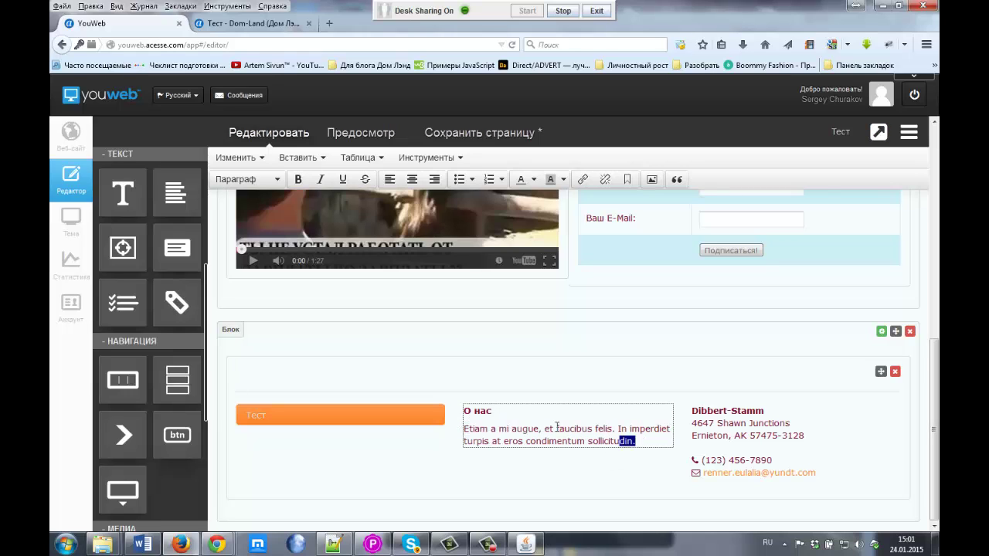
pyautogui.moveTo(557, 427); pyautogui.dragTo(443, 410)
pyautogui.press('Delete')
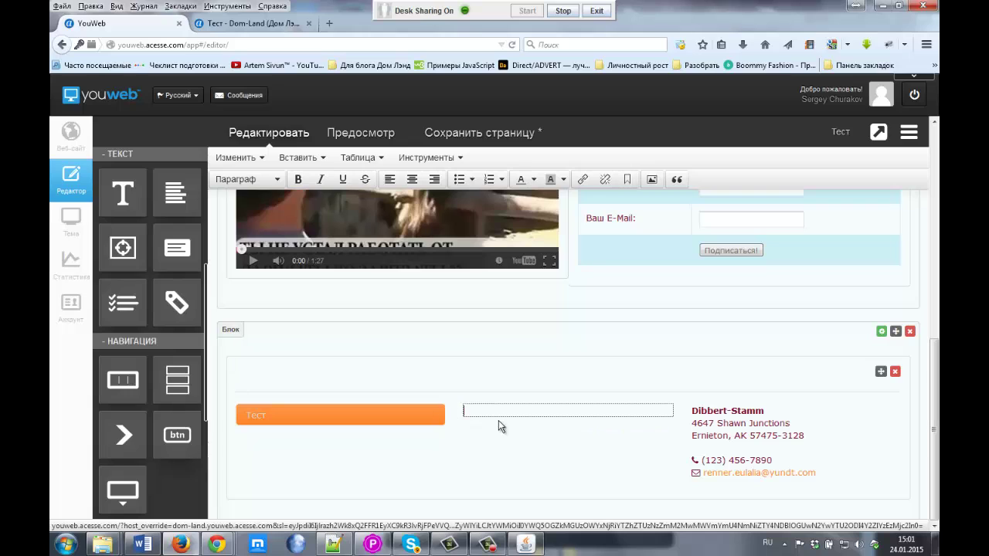
pyautogui.write('© 2015 http://dom-land.youweb.acesse.com/ Все права защищены.')
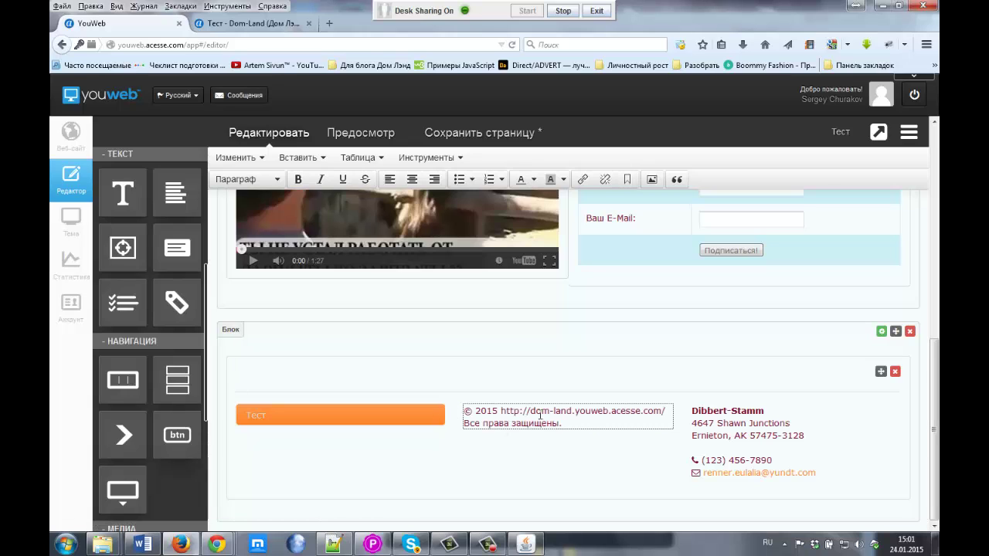
pyautogui.moveTo(503, 410); pyautogui.dragTo(668, 407)
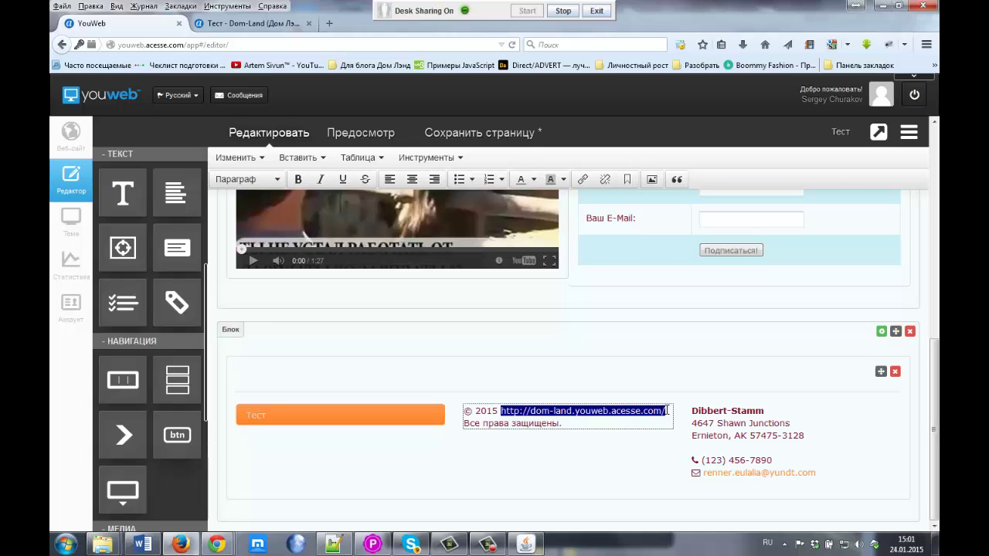
pyautogui.click(666, 411)
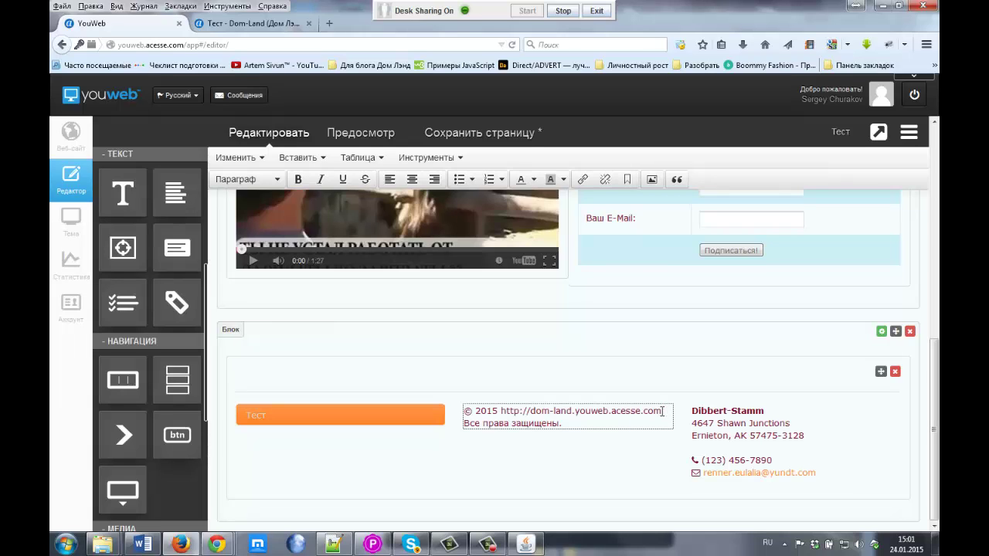
pyautogui.moveTo(662, 410); pyautogui.dragTo(502, 410)
pyautogui.hotkey('ctrl', 'c')
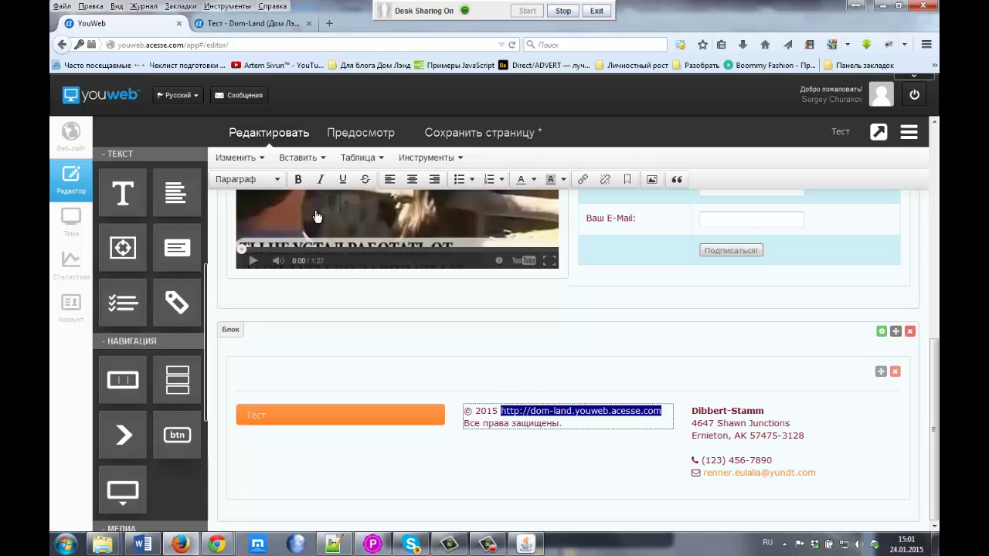
# Step: Try linking the address to the pasted URL, opening in the same window
pyautogui.click(295, 159)
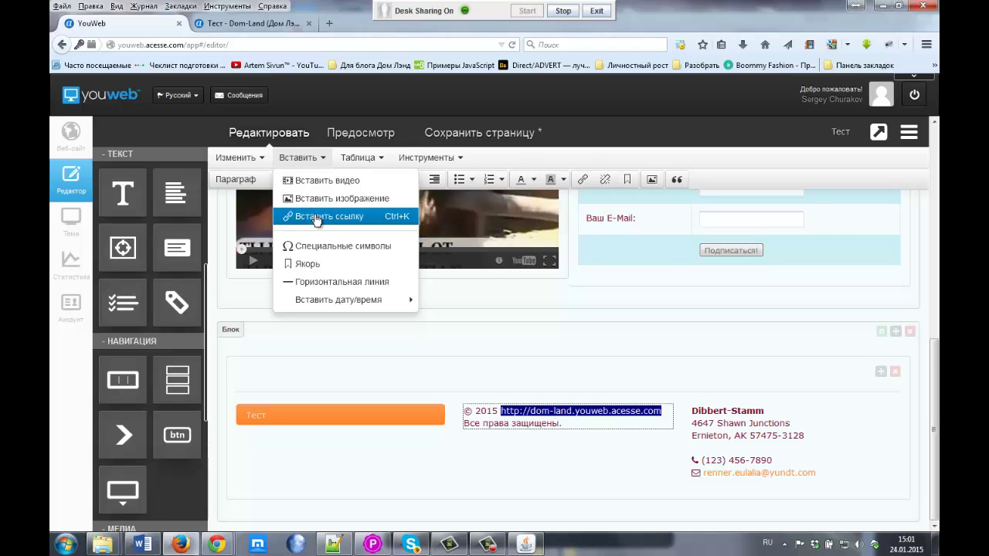
pyautogui.click(318, 217)
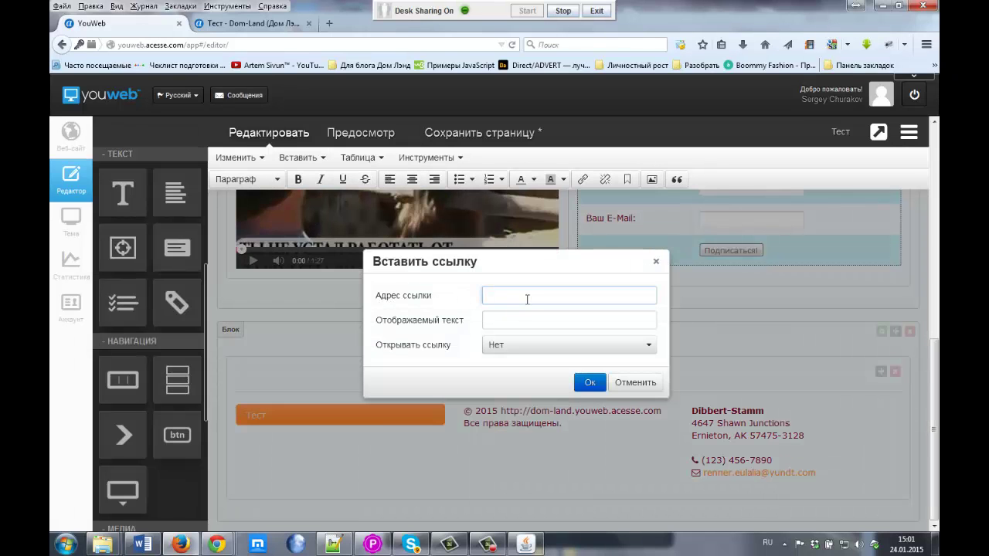
pyautogui.hotkey('ctrl', 'v')
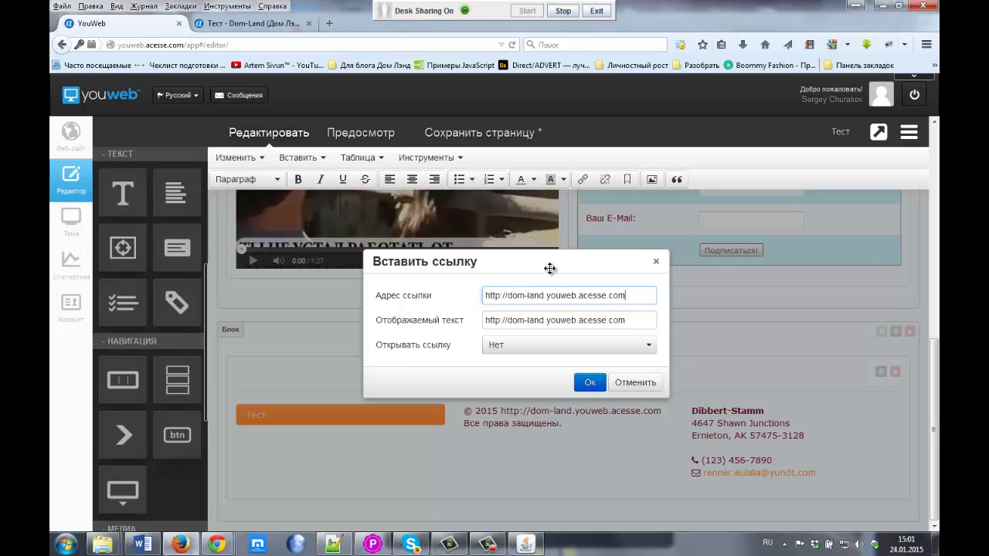
pyautogui.moveTo(447, 342); pyautogui.dragTo(518, 354)
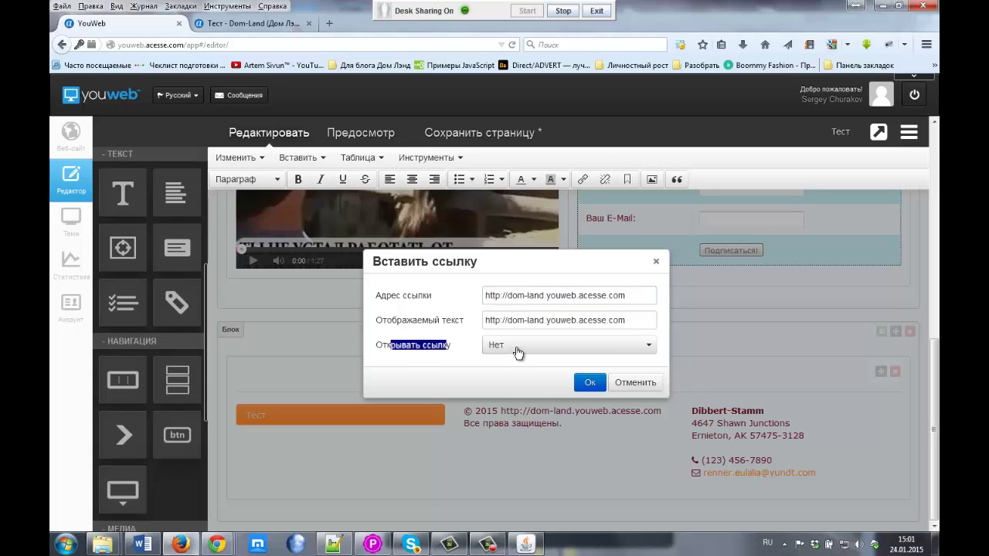
pyautogui.click(518, 351)
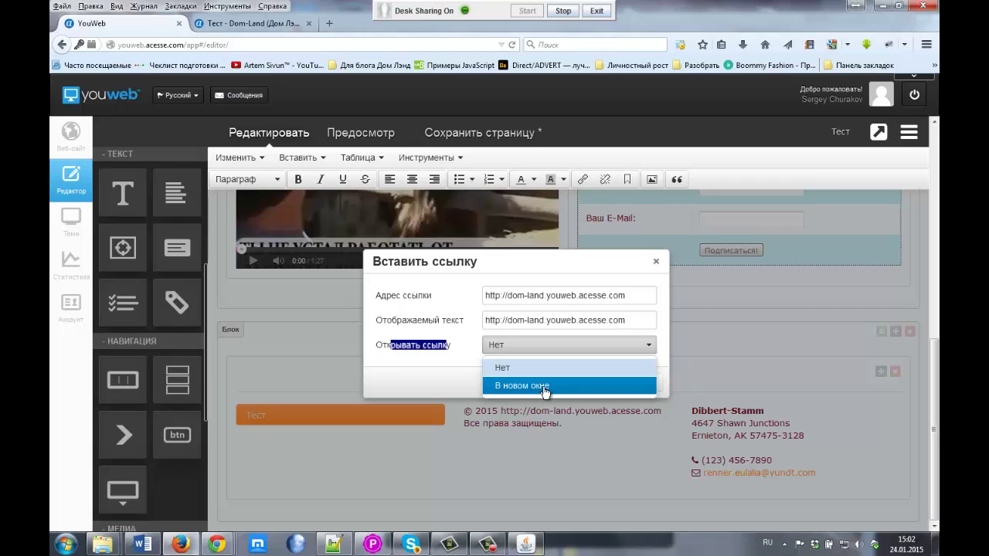
pyautogui.click(514, 368)
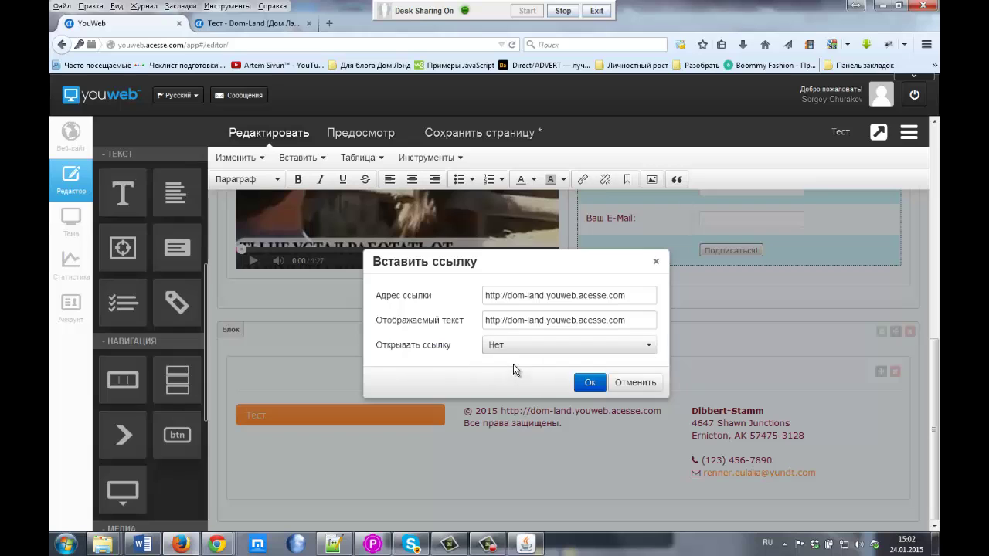
pyautogui.click(589, 384)
pyautogui.click(589, 384)
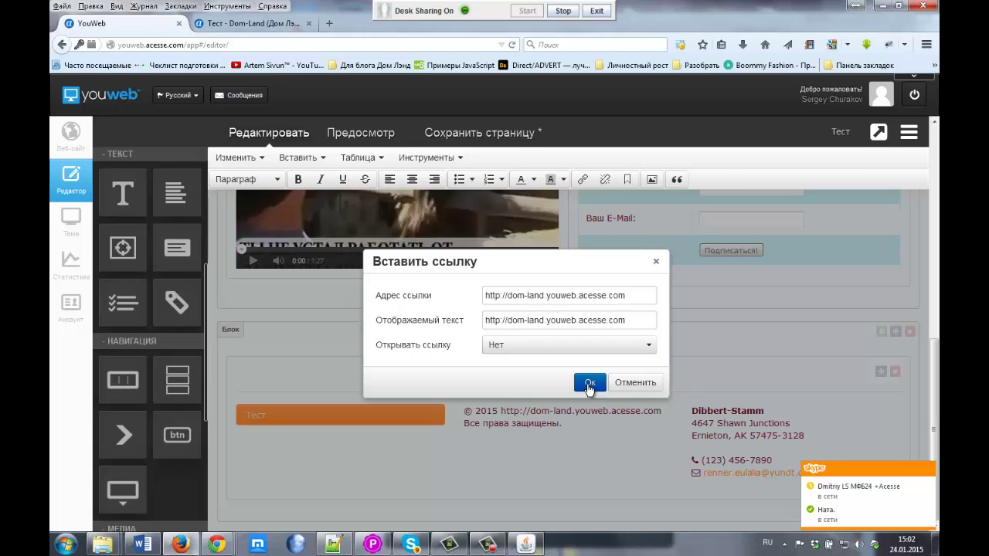
pyautogui.click(590, 382)
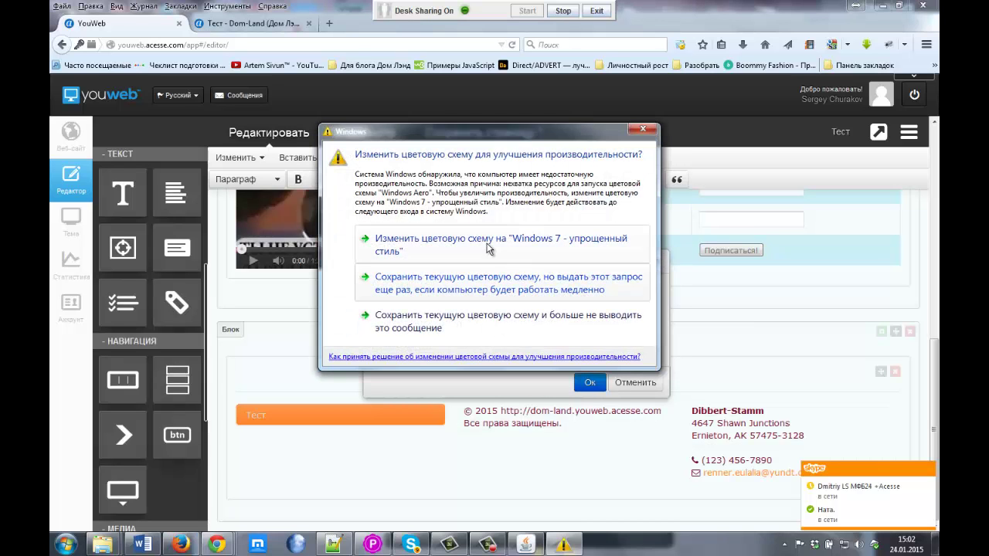
# Step: Accept the colour-scheme prompt and reload the stuck editor, leaving without saving
pyautogui.click(490, 249)
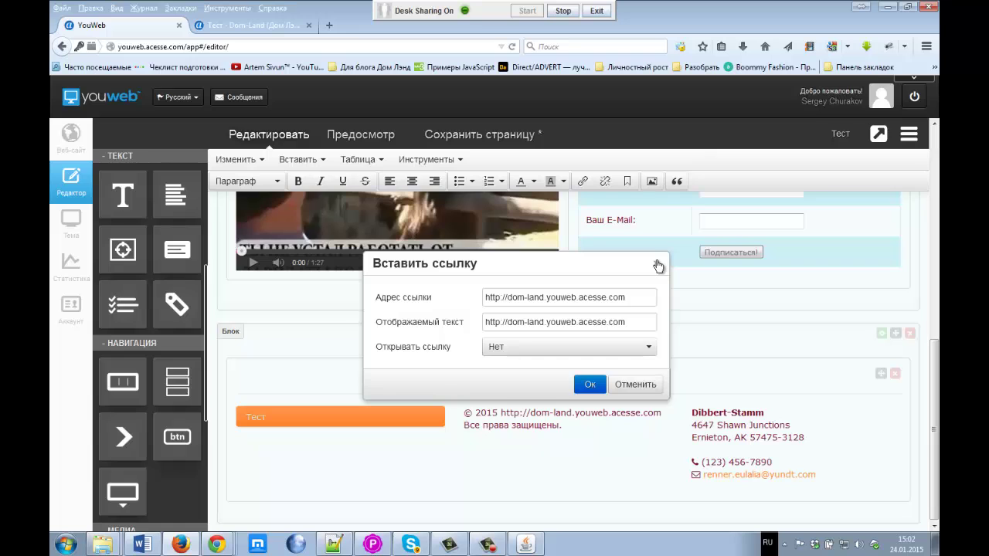
pyautogui.click(513, 47)
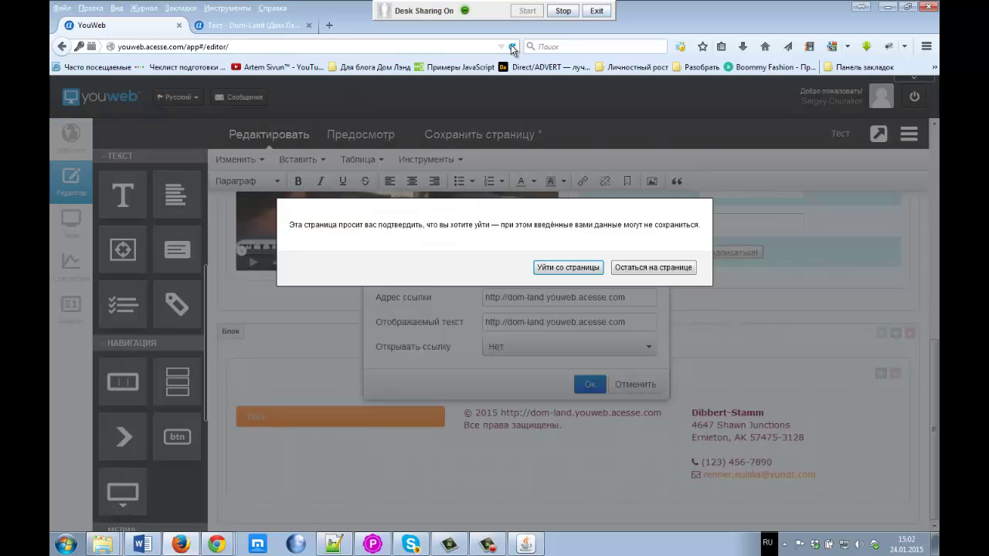
pyautogui.click(566, 269)
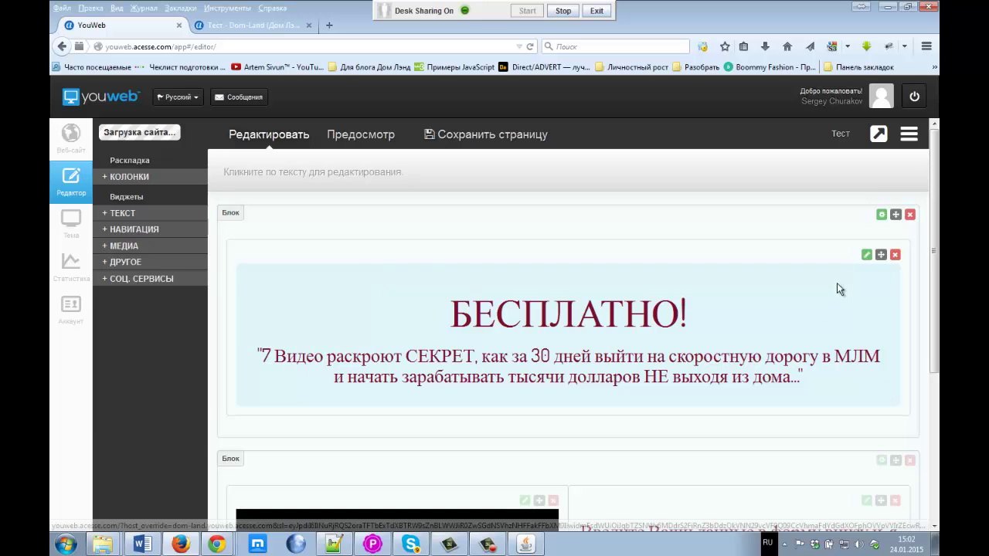
# Step: Rebuild a full-width one-column block below the signup form containing the footer widget
pyautogui.scroll(-5, 937, 222)
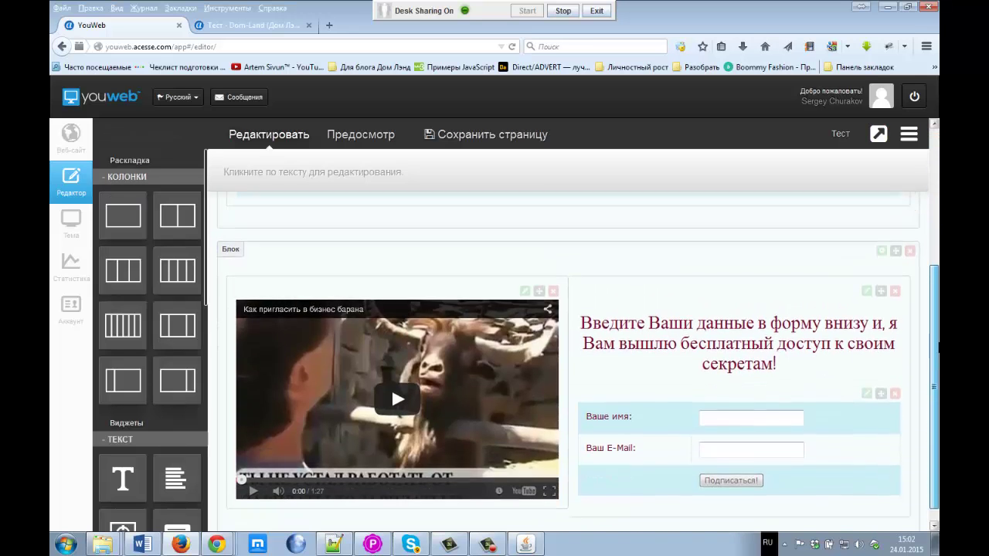
pyautogui.moveTo(118, 212); pyautogui.dragTo(795, 472)
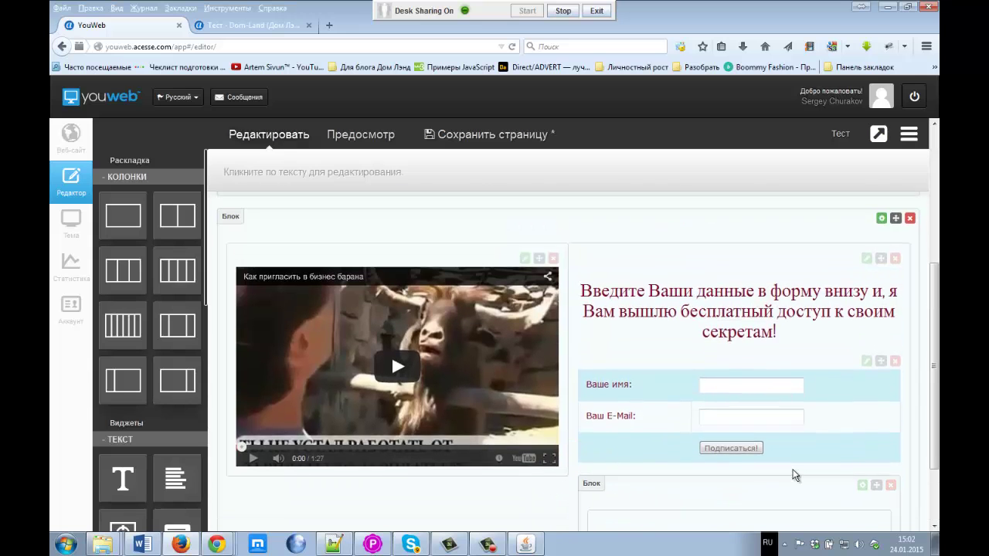
pyautogui.scroll(-2, 835, 441)
pyautogui.moveTo(876, 395); pyautogui.dragTo(493, 407)
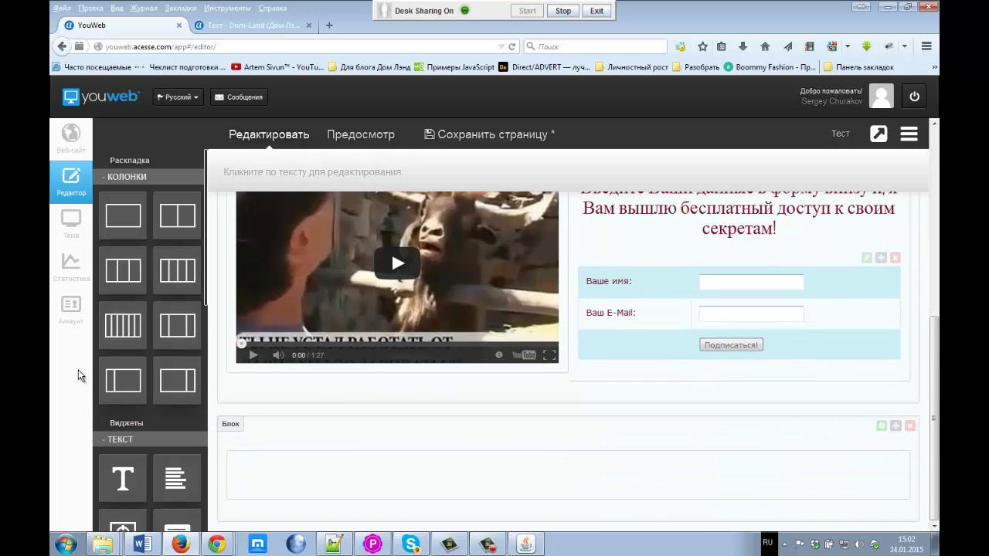
pyautogui.scroll(-5, 123, 433)
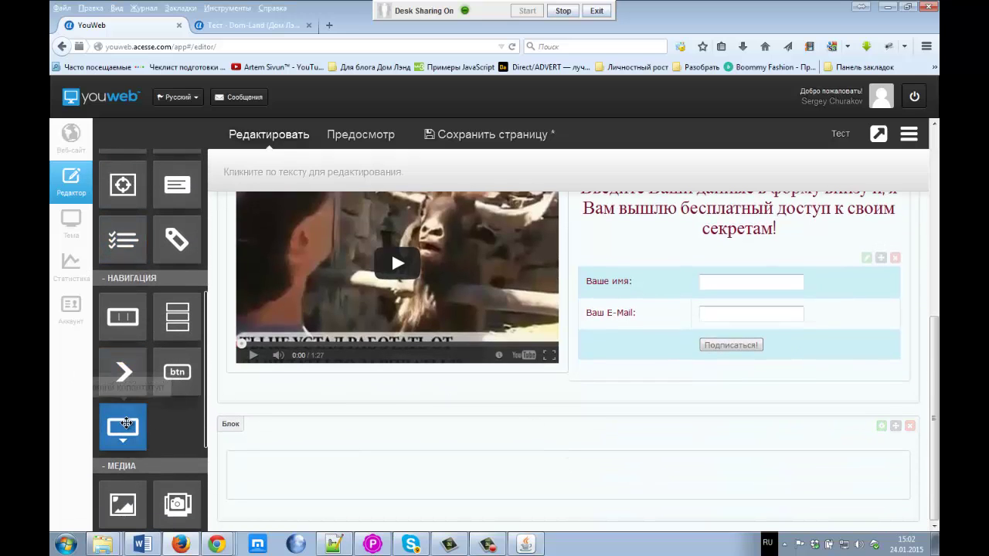
pyautogui.moveTo(124, 442); pyautogui.dragTo(462, 472)
pyautogui.scroll(-2, 466, 483)
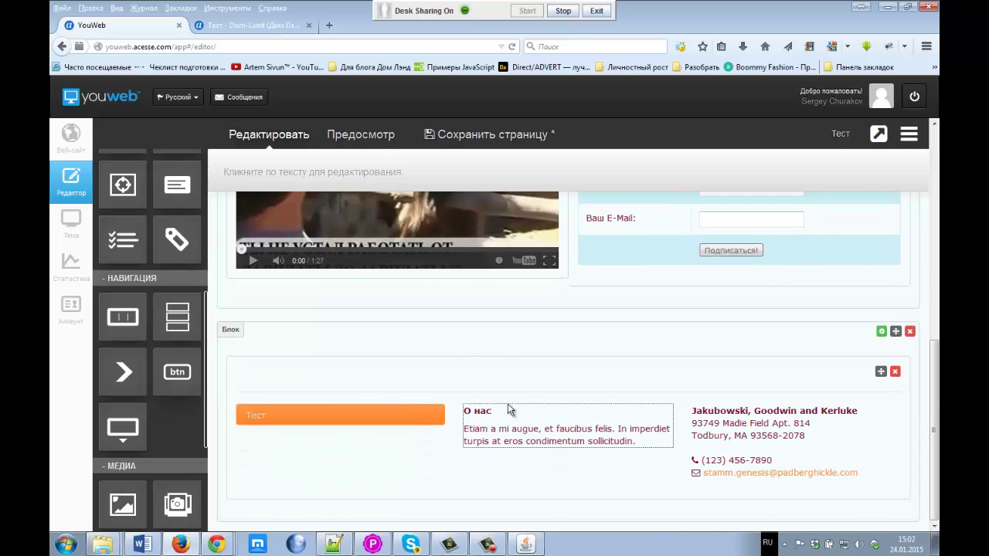
pyautogui.click(467, 424)
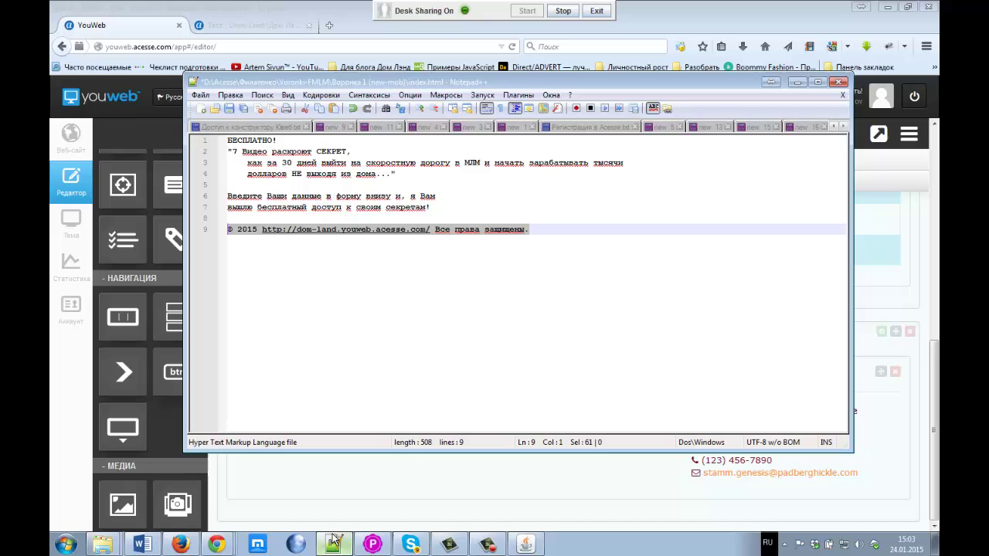
# Step: Take the copyright line from line 9 of the index.html notes back to the editor
pyautogui.click(333, 545)
pyautogui.click(533, 231)
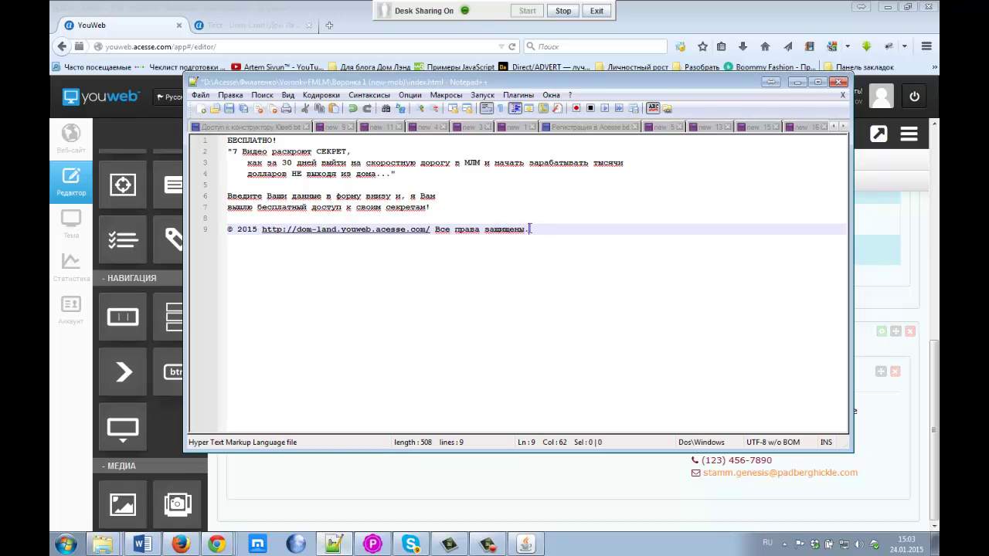
pyautogui.keyDown('shift'); pyautogui.click(284, 232); pyautogui.keyUp('shift')
pyautogui.keyDown('shift'); pyautogui.click(221, 232); pyautogui.keyUp('shift')
pyautogui.hotkey('ctrl', 'c')
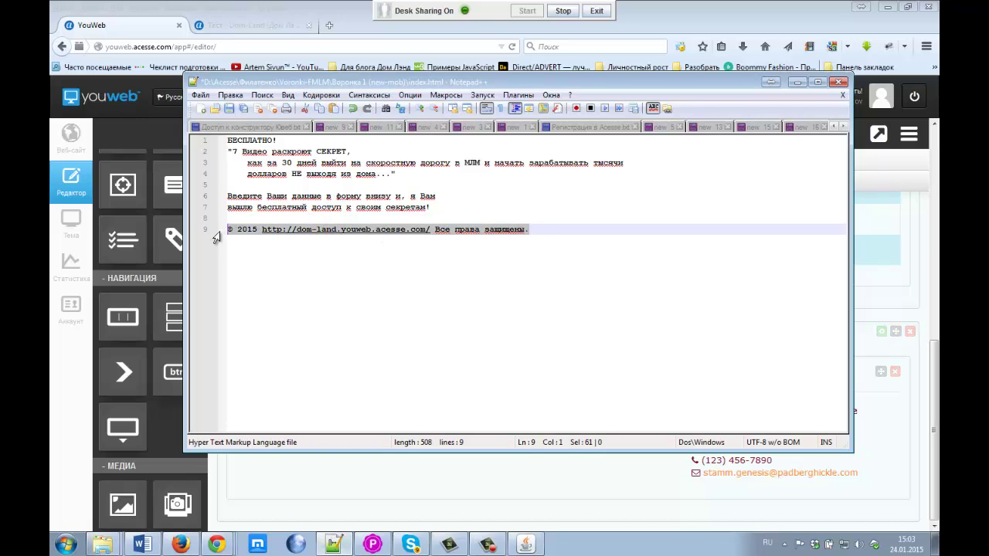
pyautogui.click(155, 31)
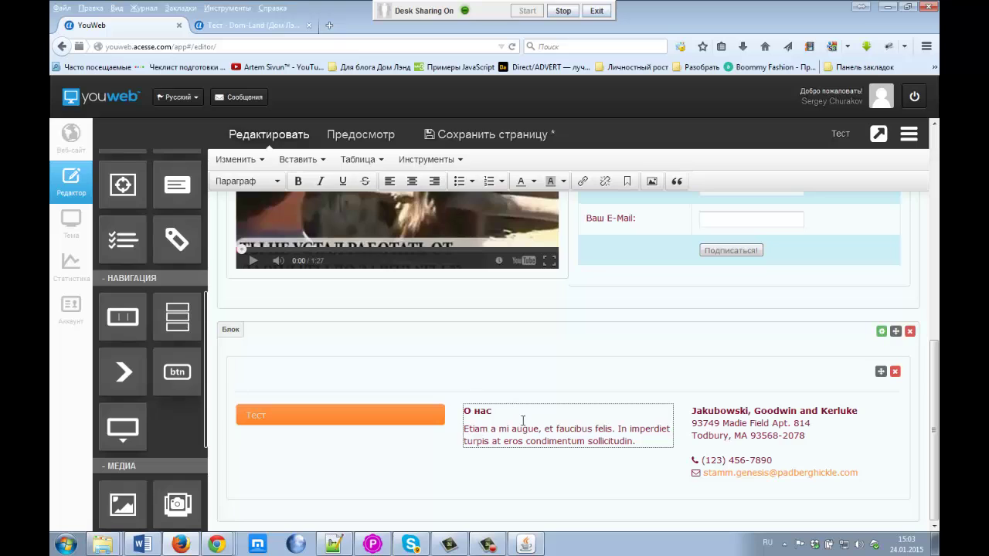
# Step: Replace the О нас paragraph with the copyright line and save the page
pyautogui.moveTo(640, 435); pyautogui.dragTo(460, 430)
pyautogui.hotkey('ctrl', 'v')
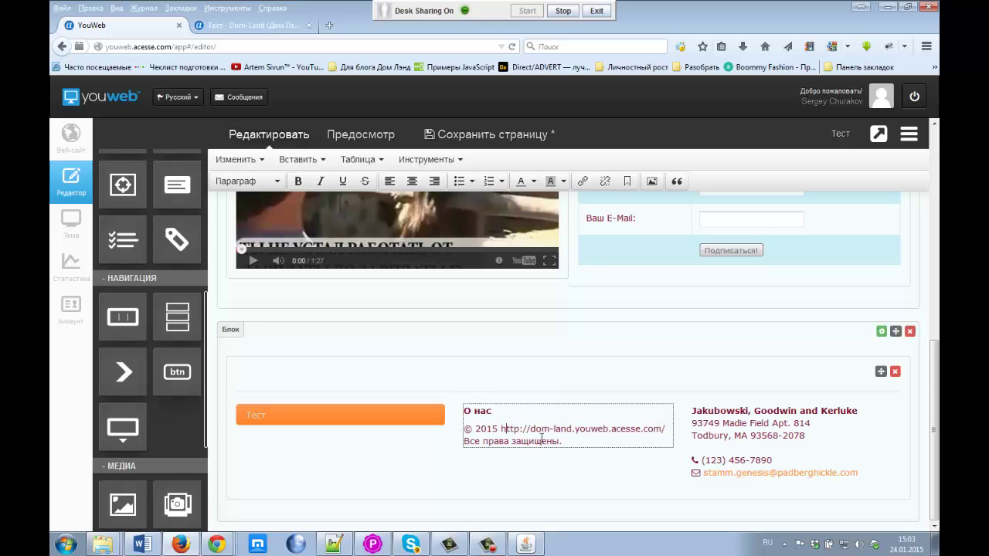
pyautogui.moveTo(501, 429); pyautogui.dragTo(665, 429)
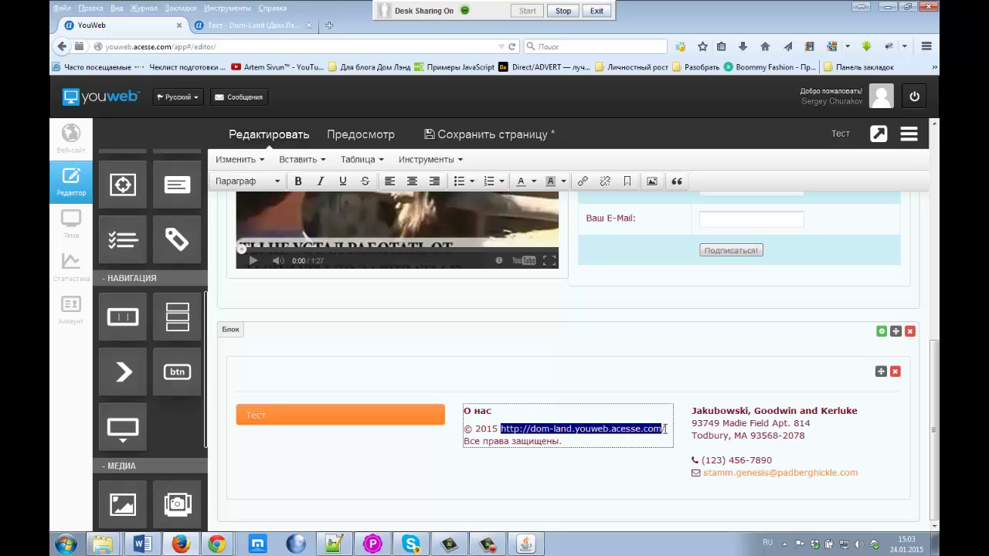
pyautogui.click(667, 429)
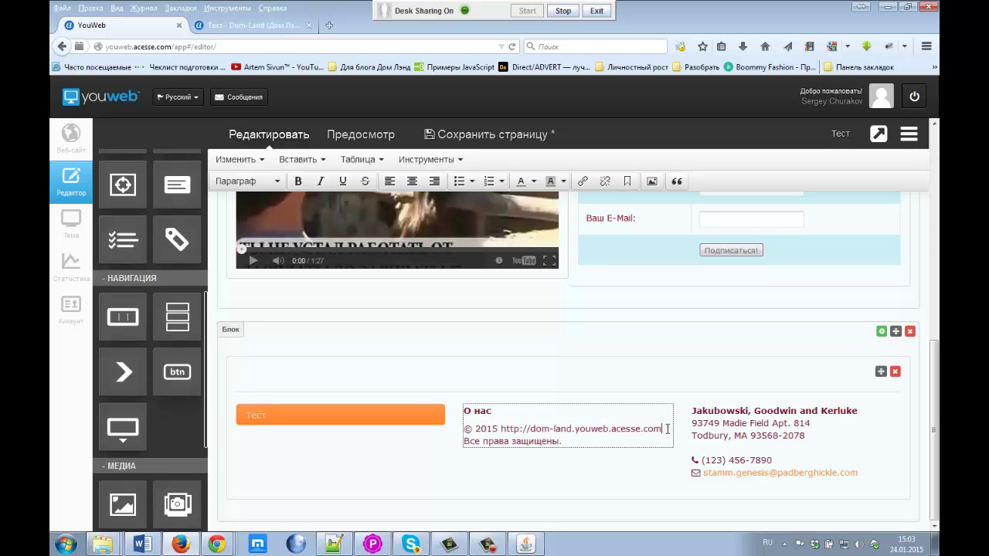
pyautogui.moveTo(663, 429); pyautogui.dragTo(517, 432)
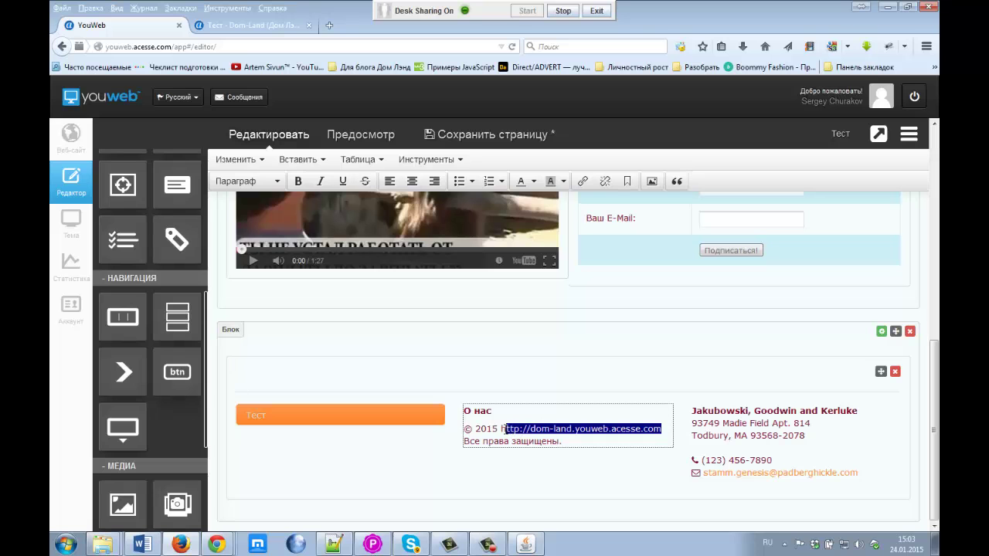
pyautogui.click(502, 135)
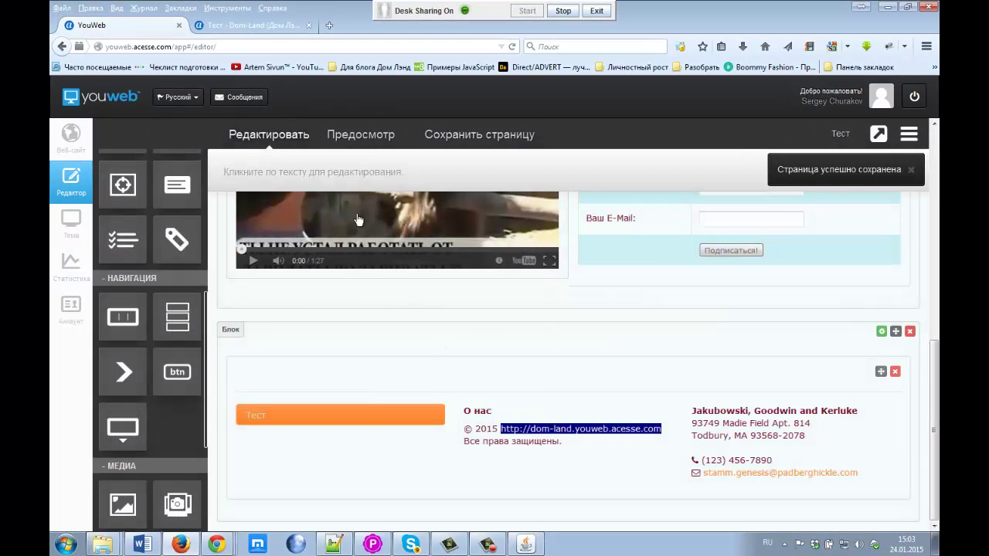
# Step: Insert a space between 2015 and the site address, then select the address
pyautogui.click(527, 430)
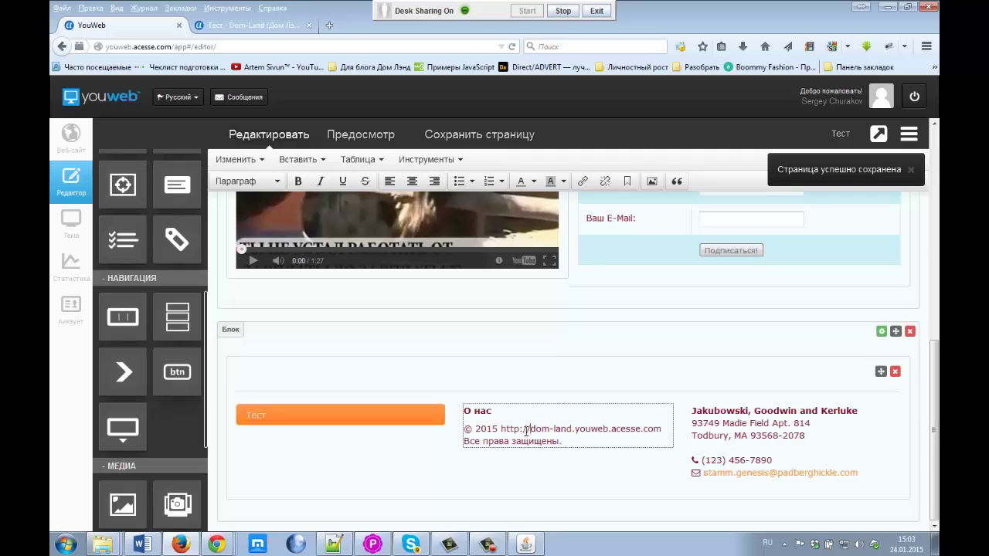
pyautogui.click(499, 427)
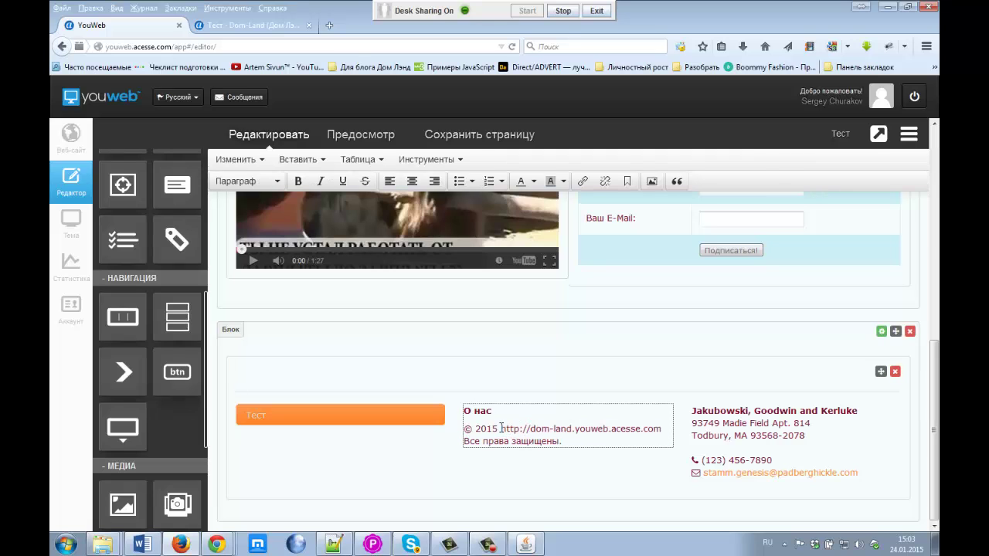
pyautogui.moveTo(501, 428); pyautogui.dragTo(661, 424)
pyautogui.hotkey('ctrl', 'c')
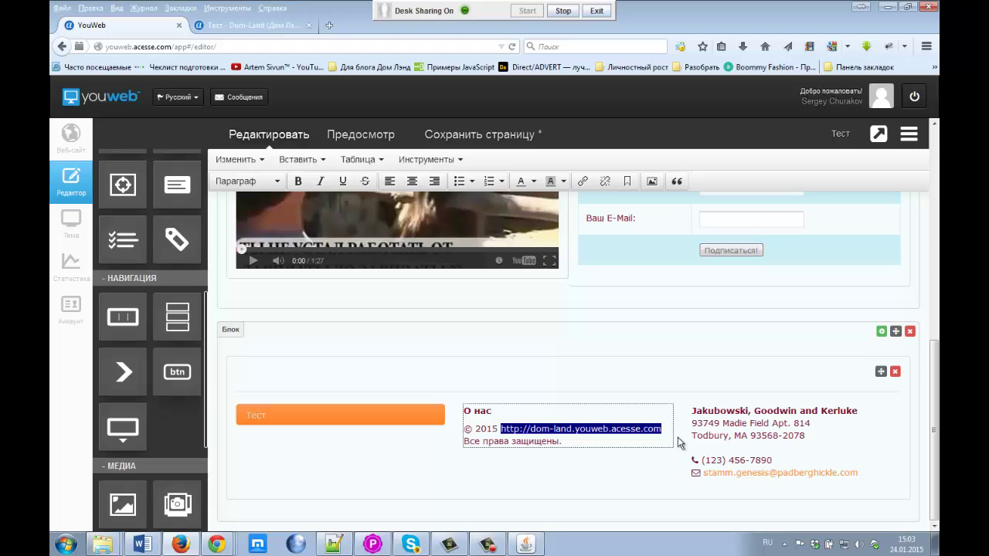
pyautogui.click(299, 160)
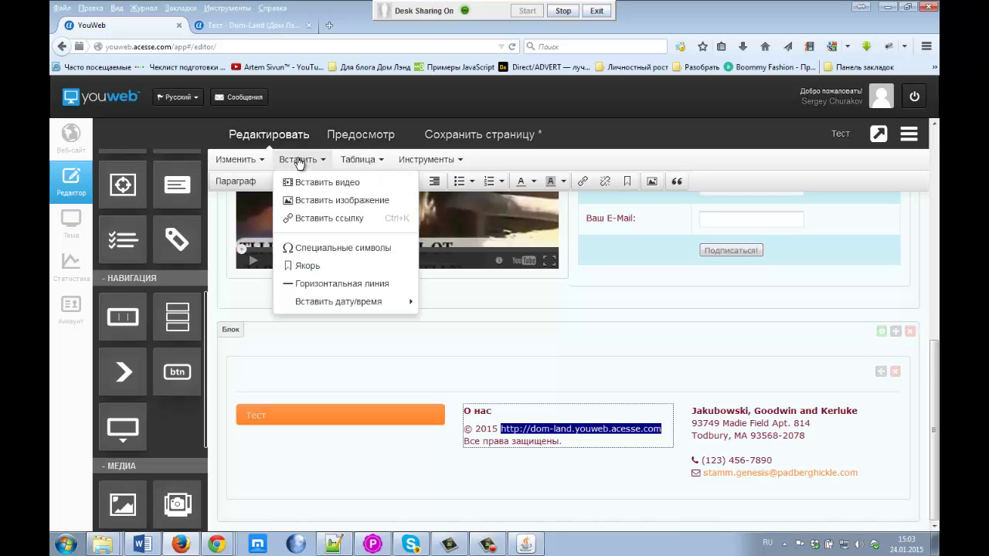
pyautogui.click(317, 218)
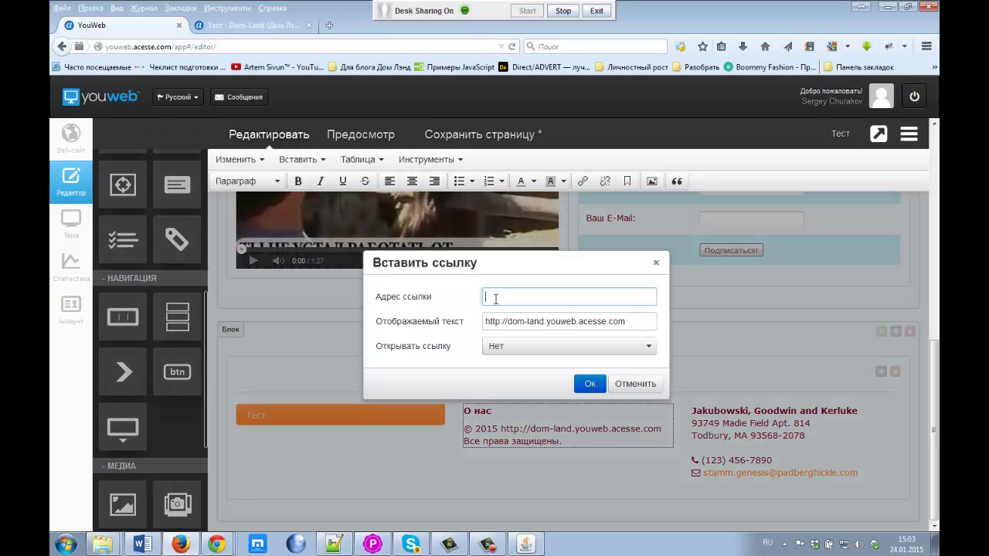
pyautogui.hotkey('ctrl', 'v')
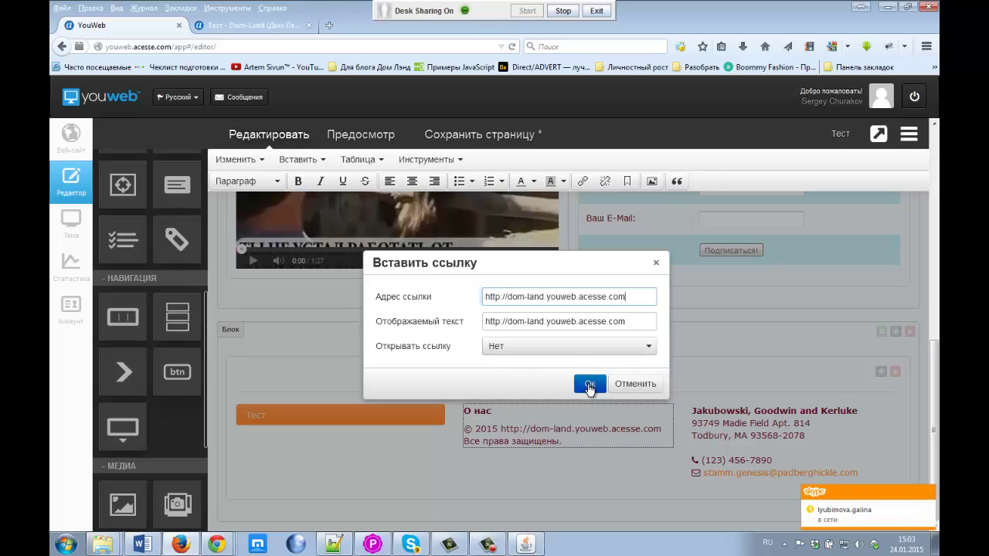
pyautogui.click(590, 384)
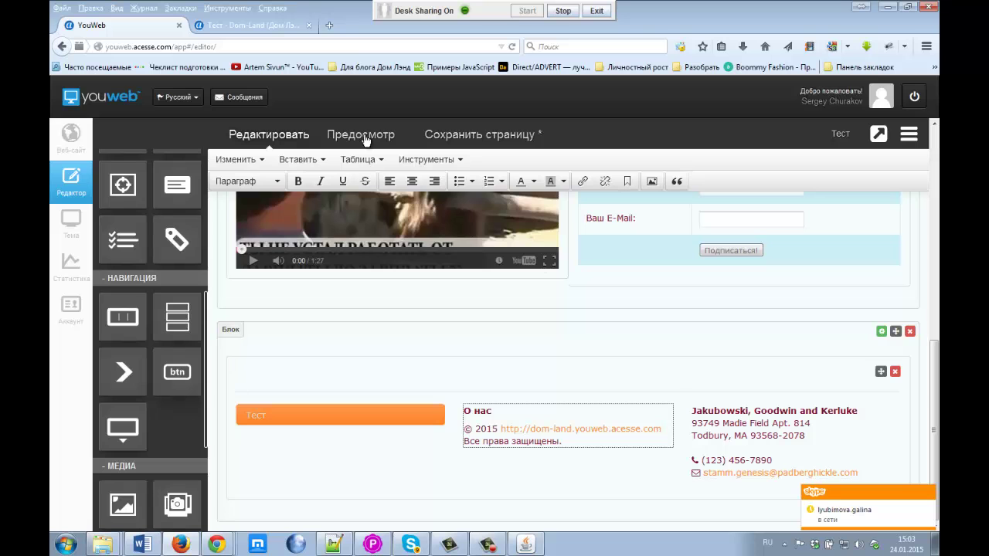
pyautogui.click(470, 134)
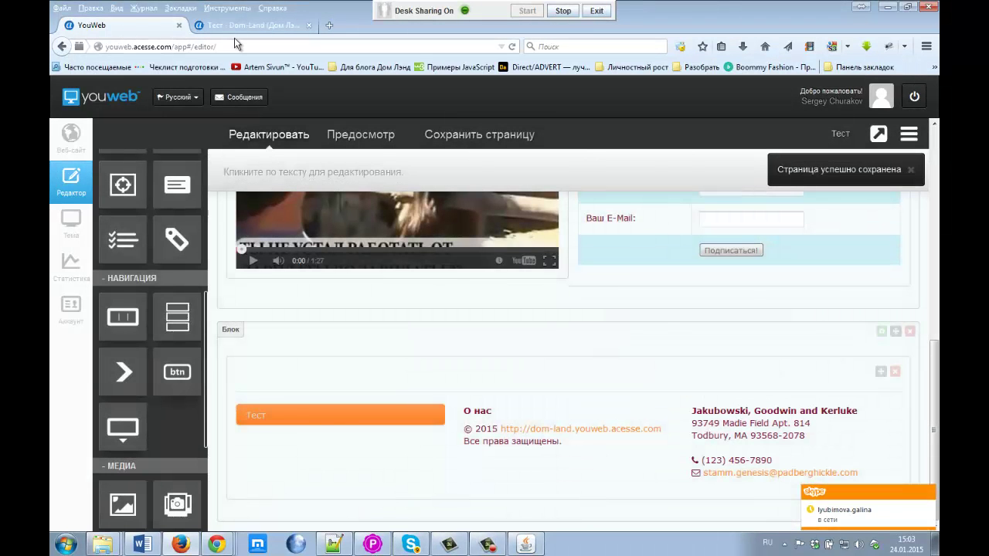
# Step: Reload the live Dom-Land site to check the linked footer, then reopen the О нас text
pyautogui.click(251, 25)
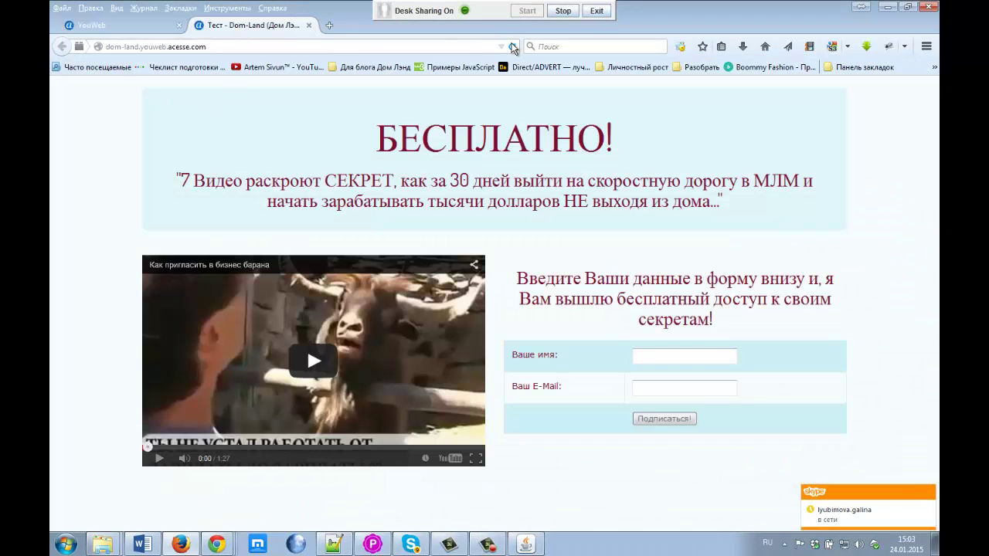
pyautogui.click(513, 47)
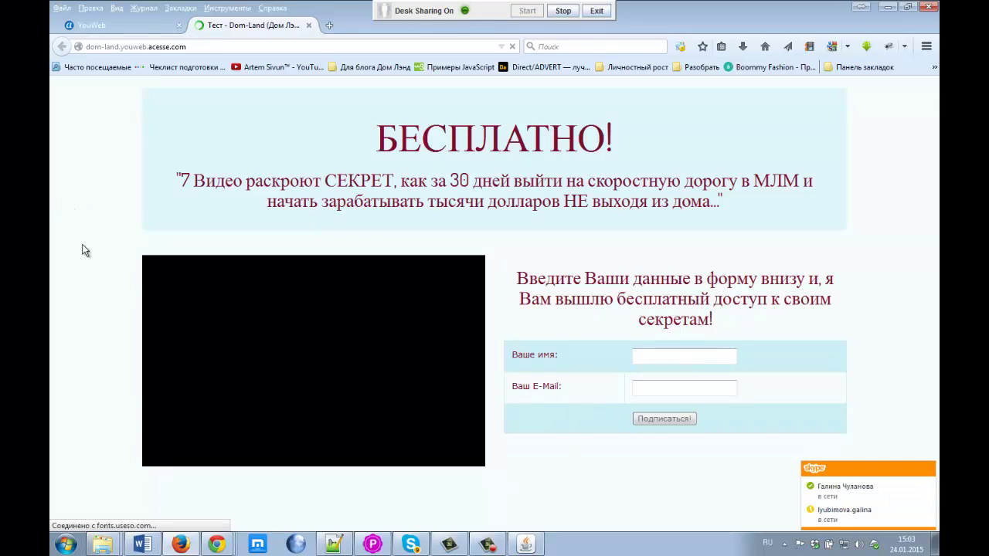
pyautogui.scroll(-2, 98, 255)
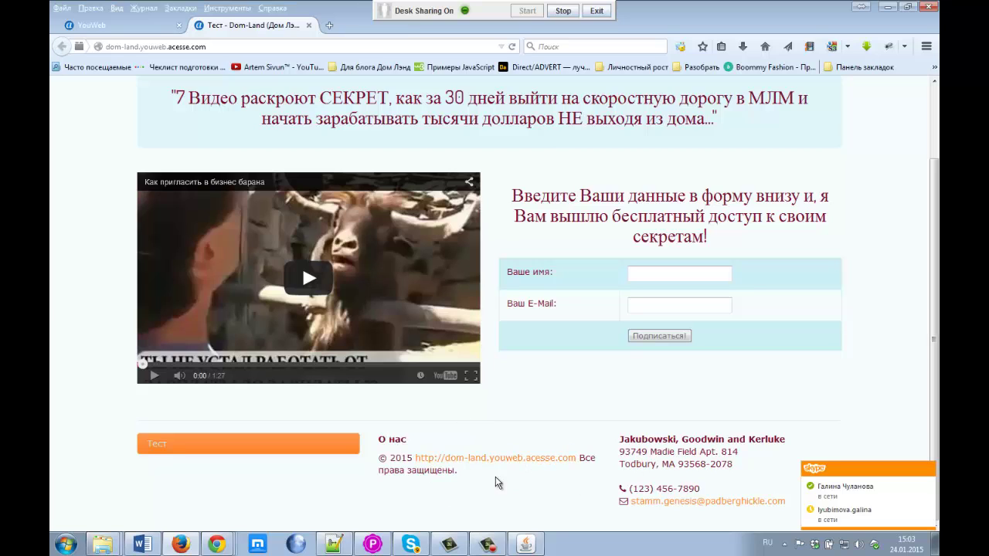
pyautogui.moveTo(408, 444); pyautogui.dragTo(381, 440)
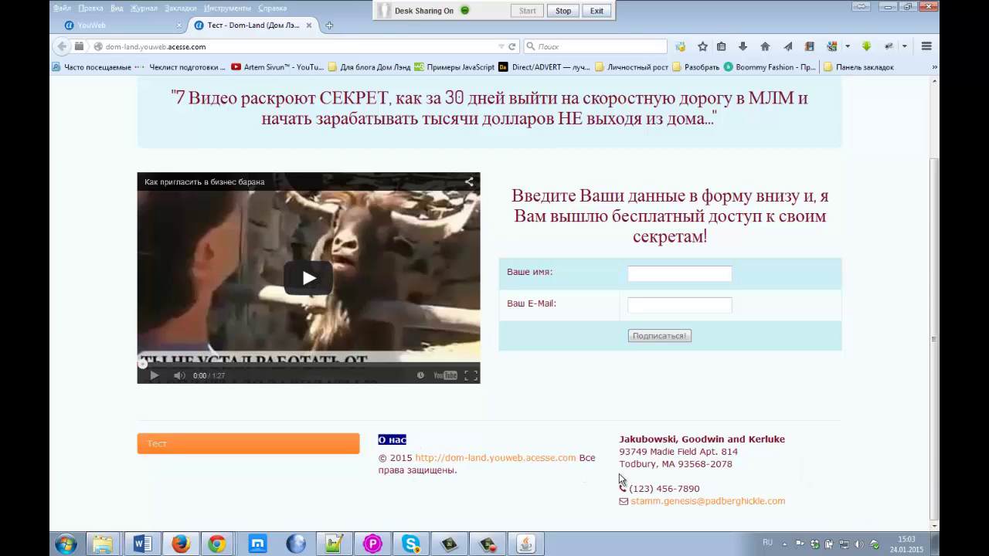
pyautogui.click(131, 24)
pyautogui.click(504, 407)
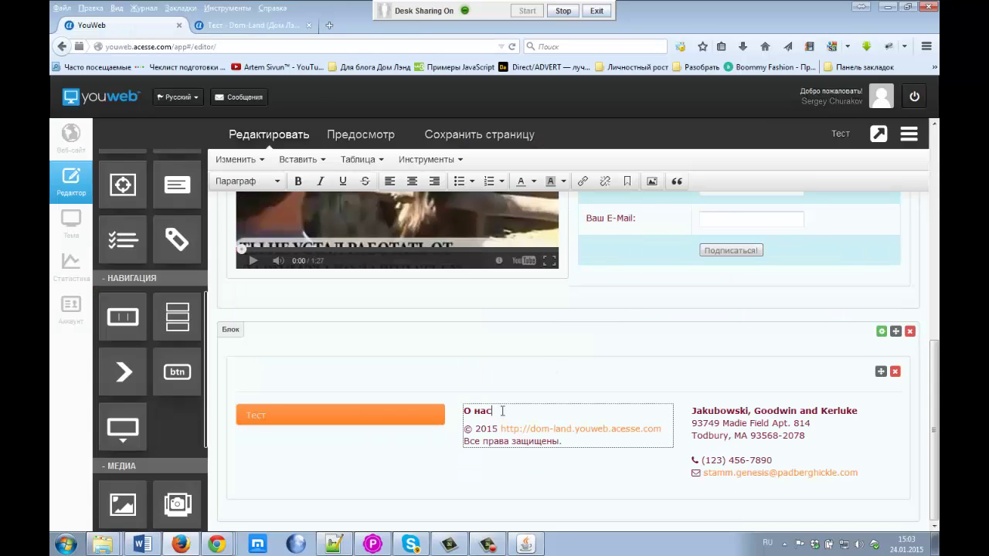
# Step: Delete the О нас heading and replace the footer's sample e-mail with your own
pyautogui.press('BackSpace')
pyautogui.press('BackSpace')
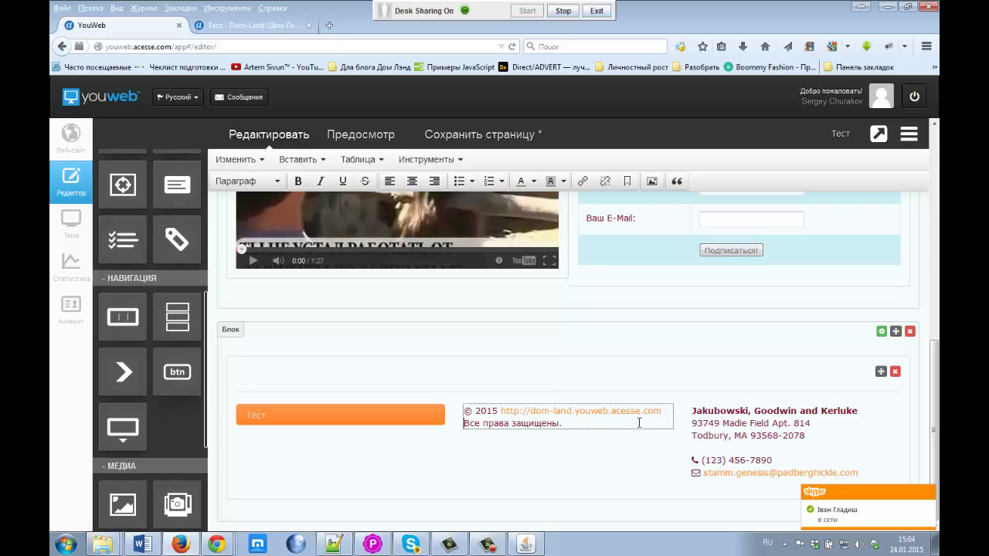
pyautogui.click(708, 433)
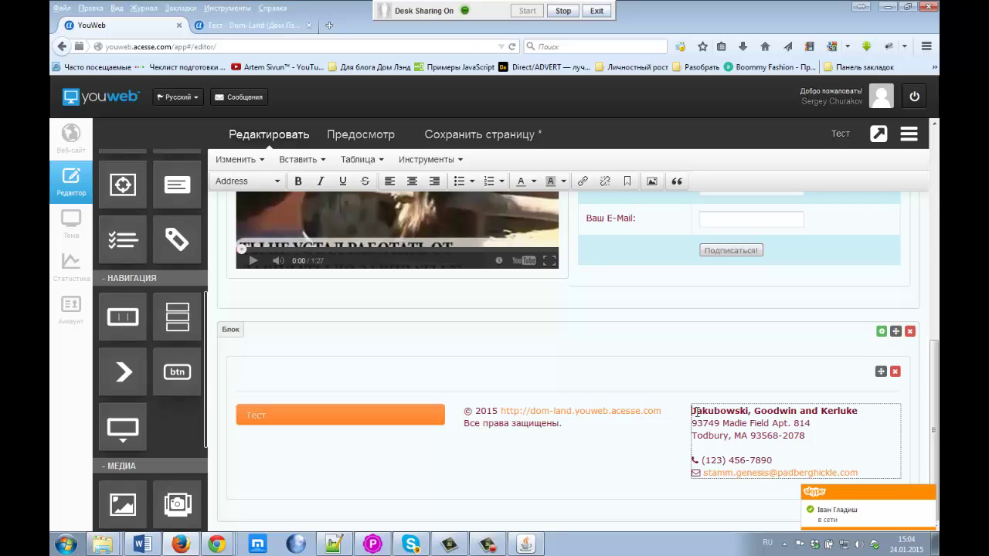
pyautogui.moveTo(694, 411); pyautogui.dragTo(871, 471)
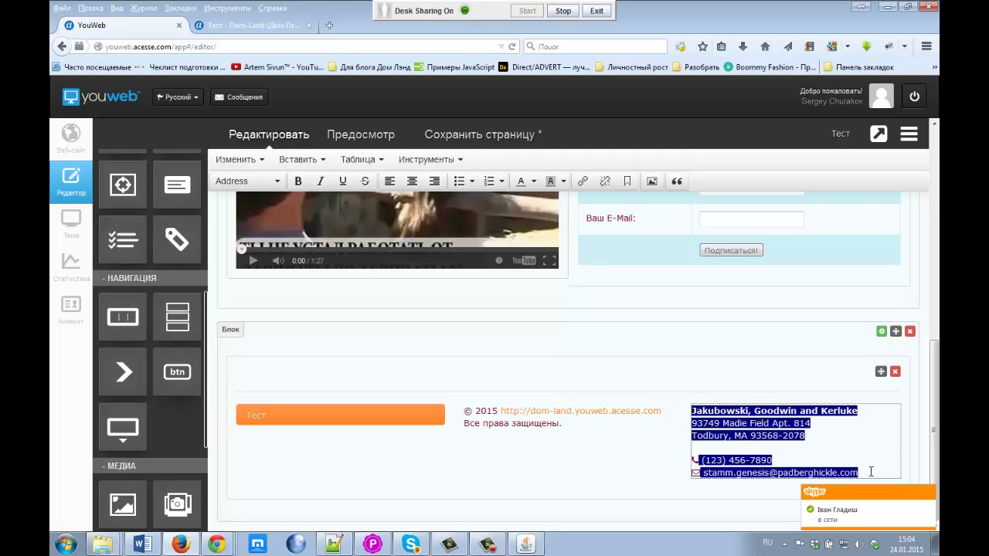
pyautogui.click(871, 472)
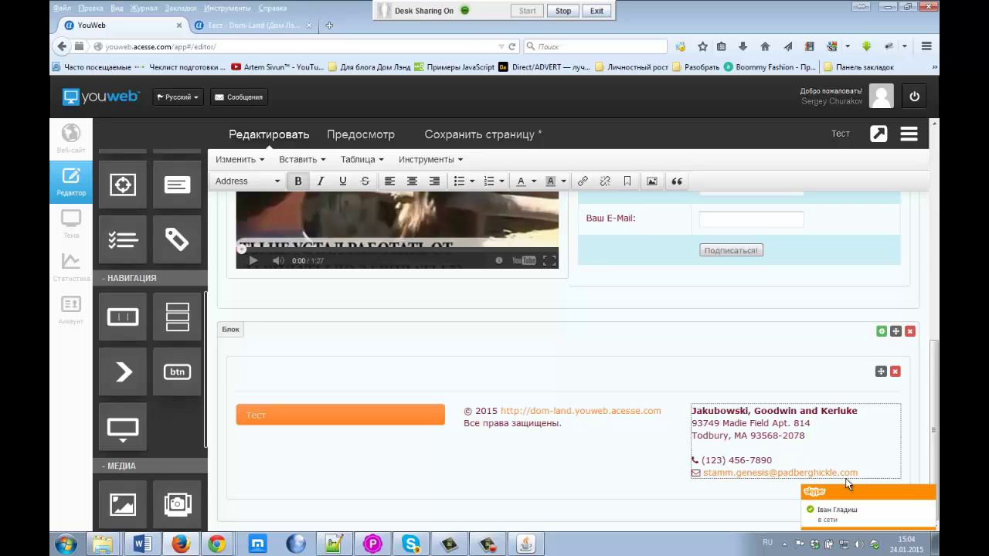
pyautogui.moveTo(858, 473); pyautogui.dragTo(703, 474)
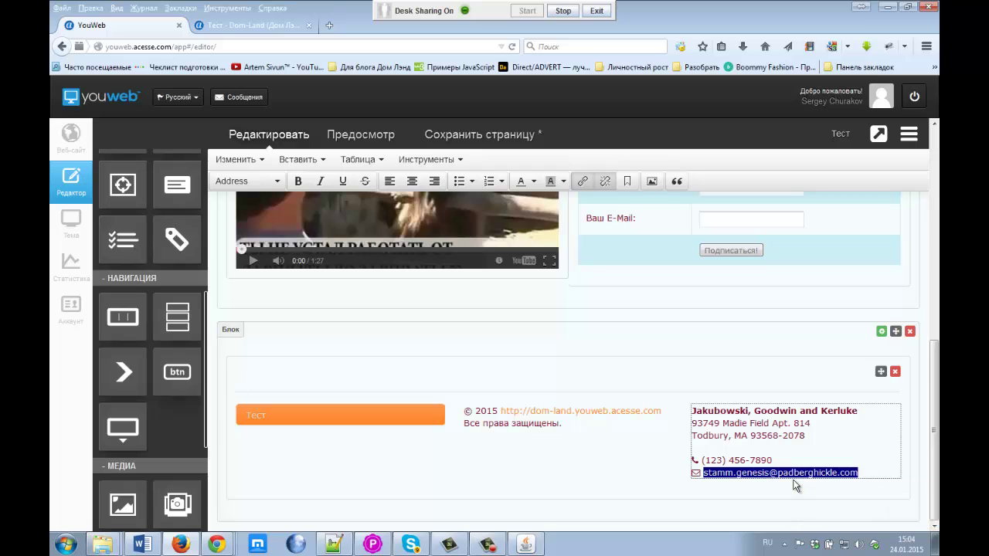
pyautogui.hotkey('alt', 'shift')
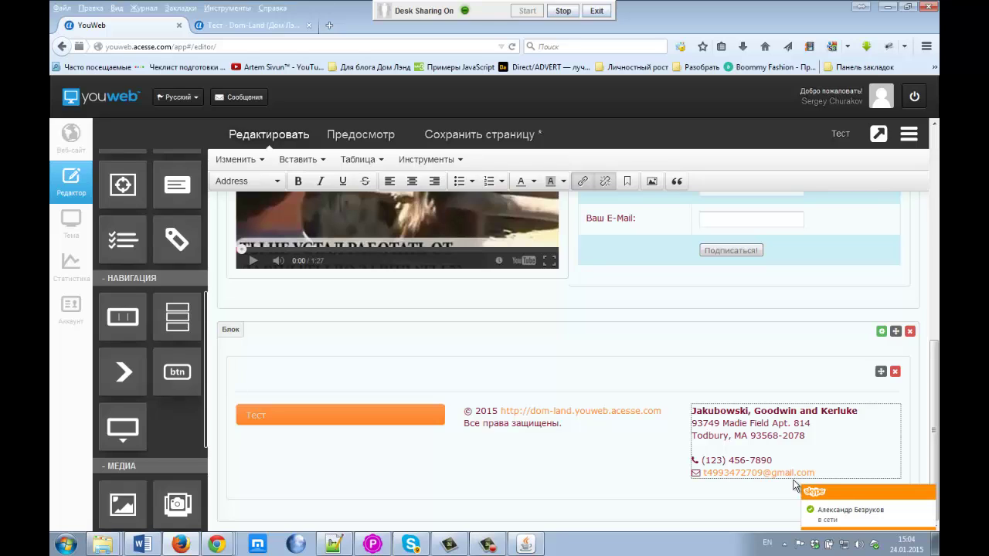
# Step: Clear the sample phone number from the contact block and save the page
pyautogui.click(785, 459)
pyautogui.press('BackSpace')
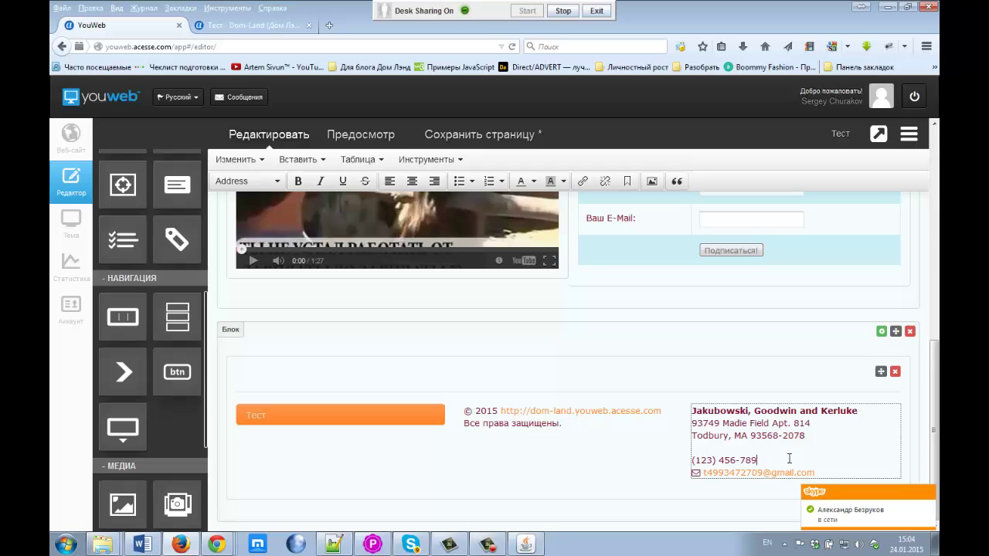
pyautogui.press('BackSpace')
pyautogui.press('BackSpace')
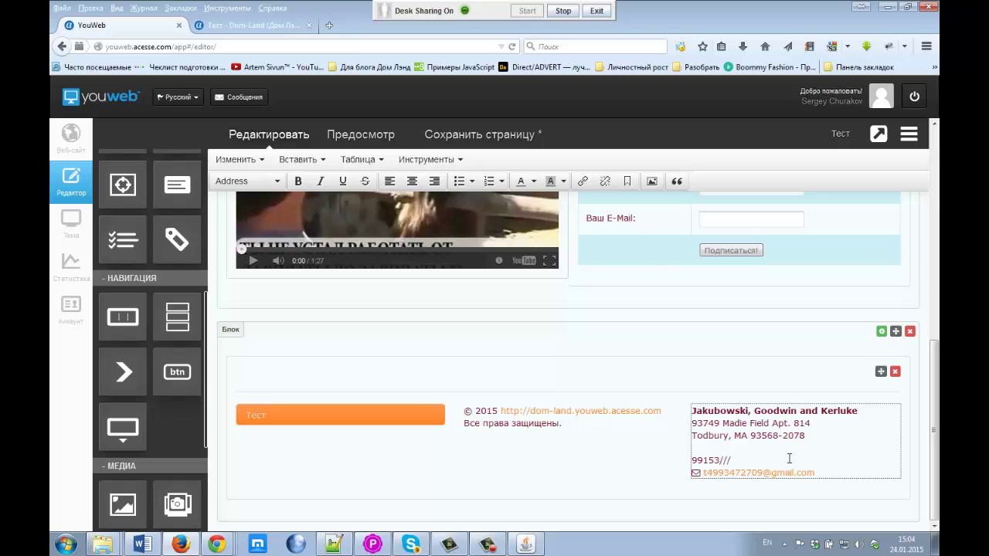
pyautogui.click(453, 134)
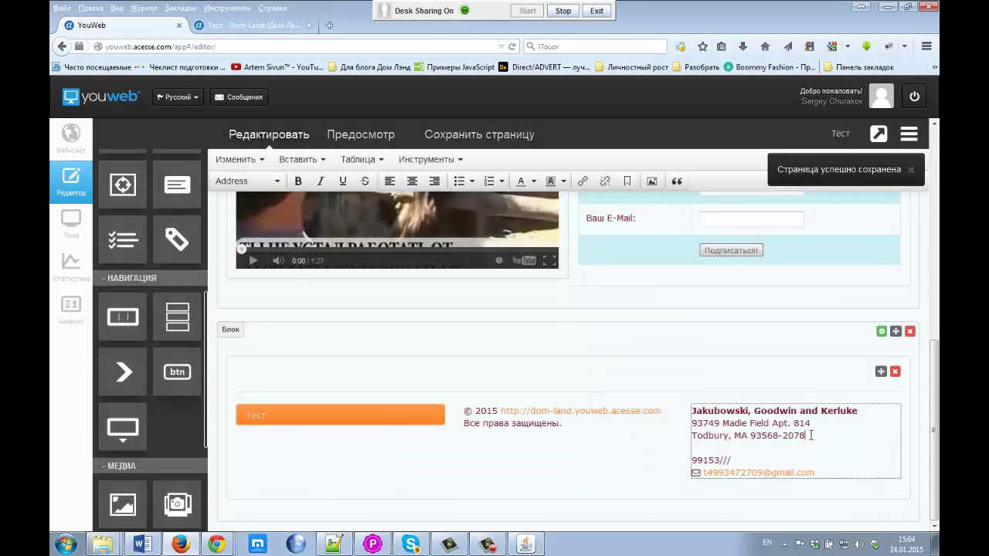
# Step: Remove the street address lines, put your name in place of the company, save, and view the live tab
pyautogui.moveTo(810, 436); pyautogui.dragTo(689, 425)
pyautogui.press('BackSpace')
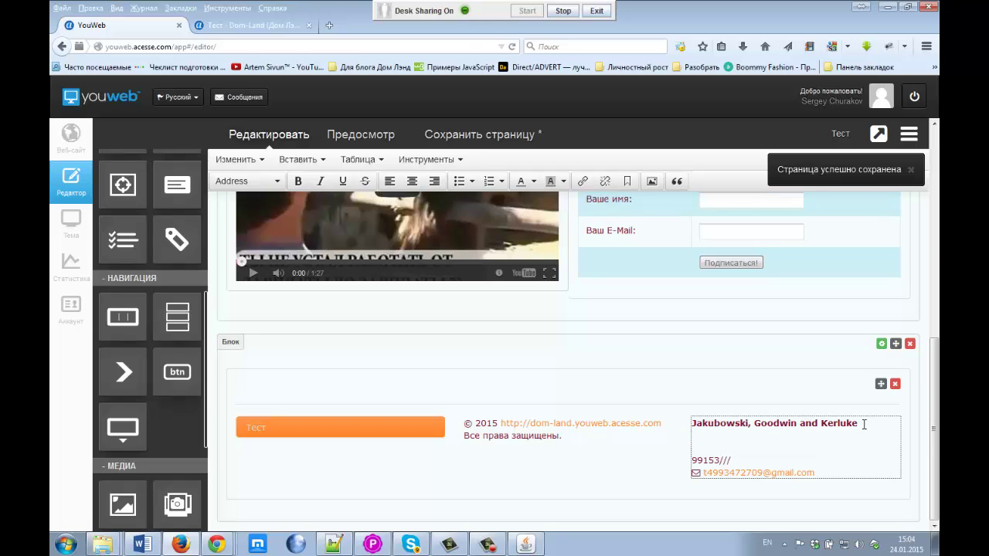
pyautogui.moveTo(864, 423); pyautogui.dragTo(689, 425)
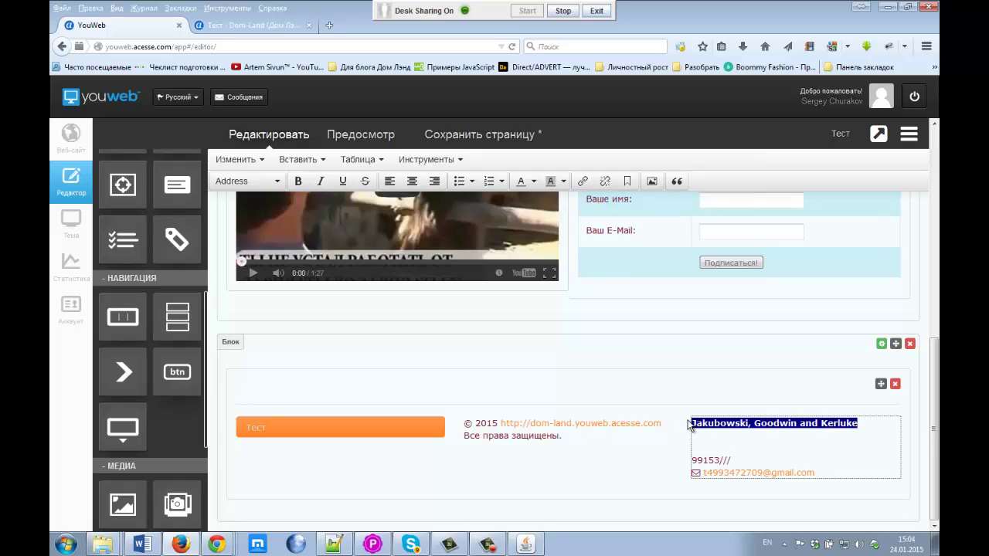
pyautogui.write('C')
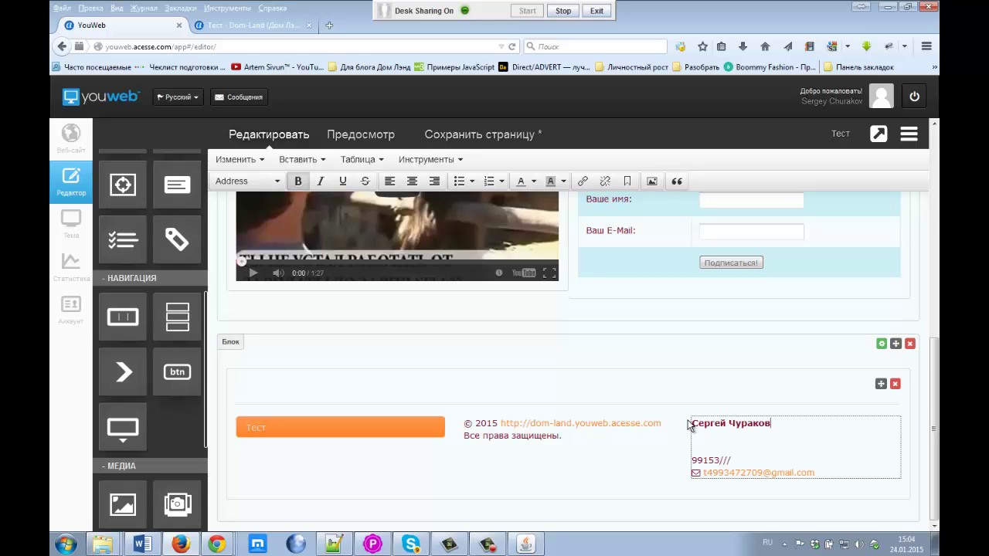
pyautogui.click(700, 437)
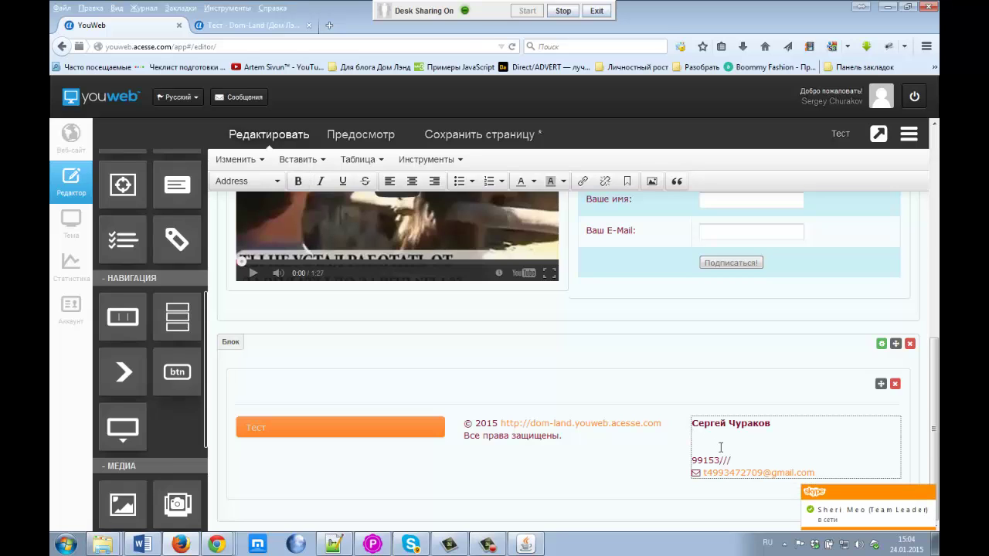
pyautogui.press('Delete')
pyautogui.press('Delete')
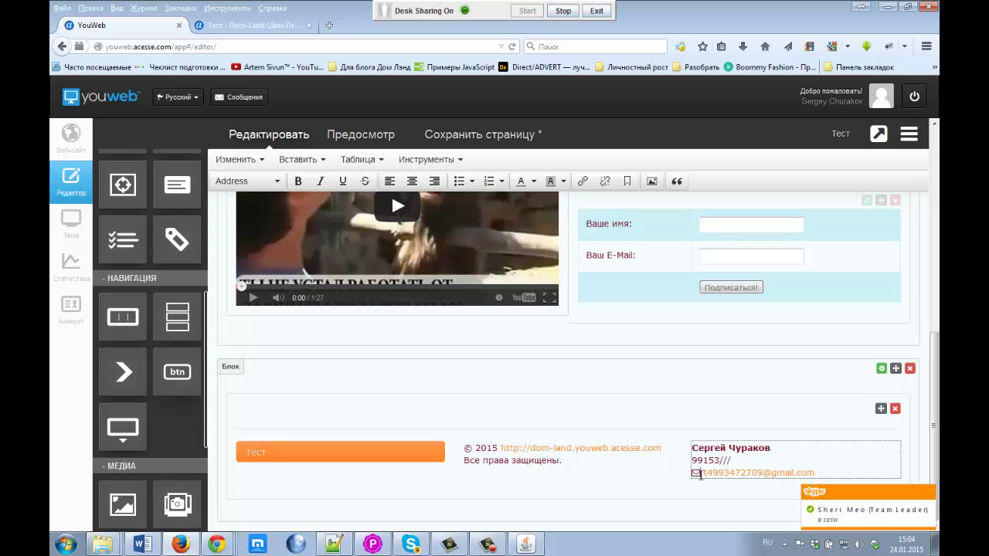
pyautogui.click(466, 135)
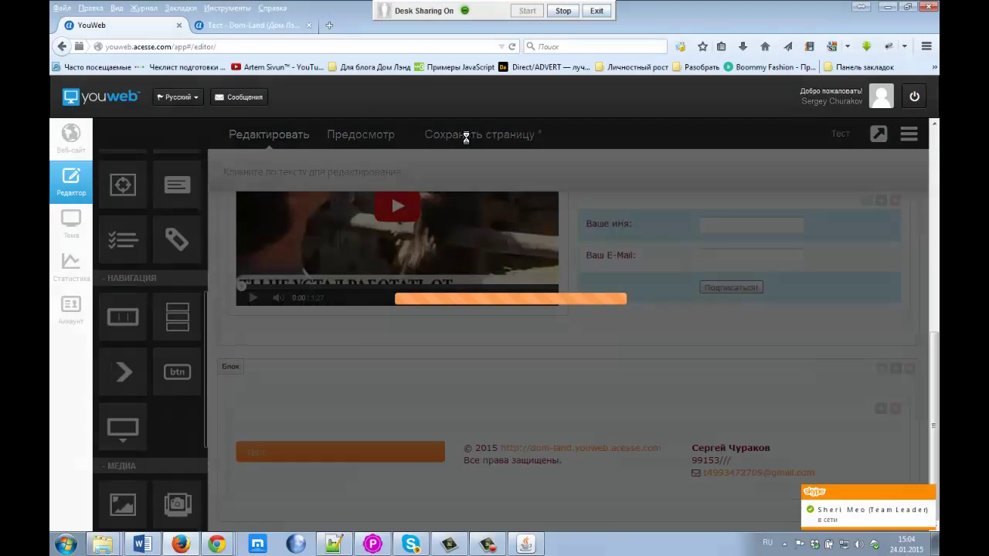
pyautogui.click(273, 26)
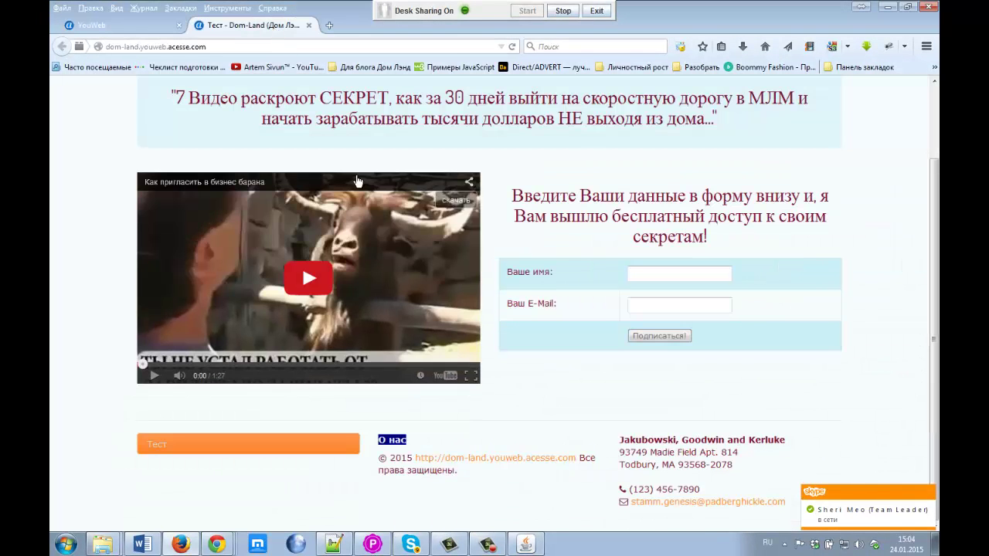
# Step: Reload the live Dom-Land page and scroll to the footer's phone and e-mail lines
pyautogui.click(513, 47)
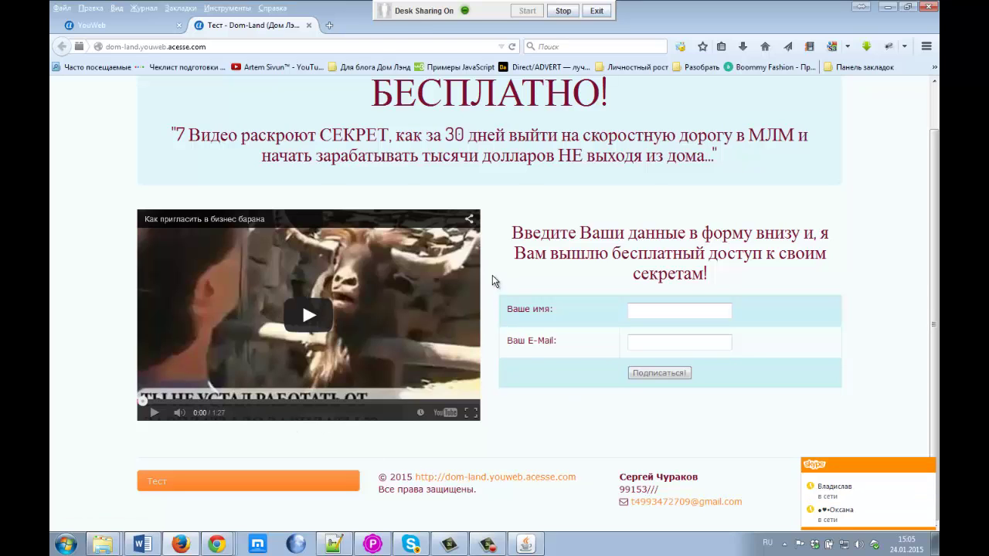
pyautogui.scroll(2, 492, 275)
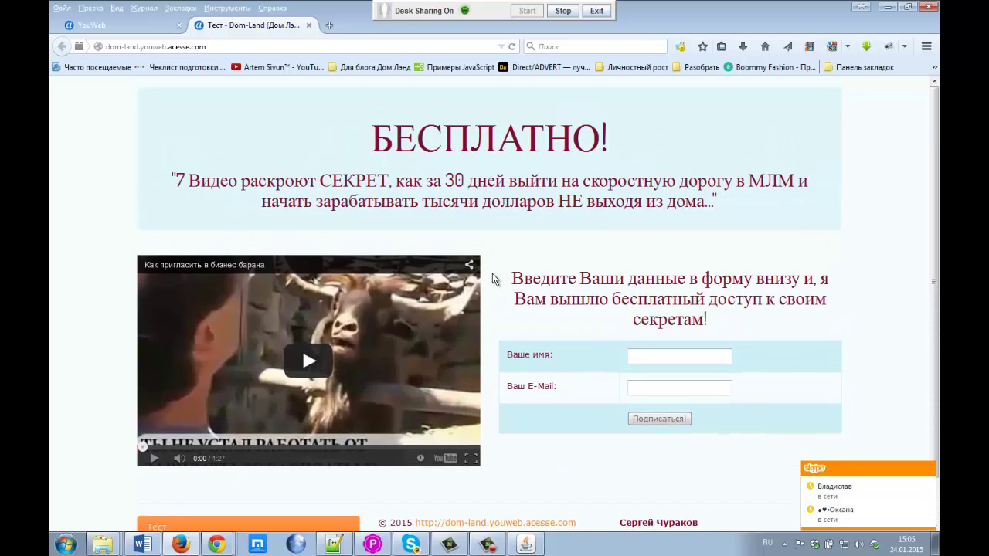
pyautogui.scroll(-1, 494, 279)
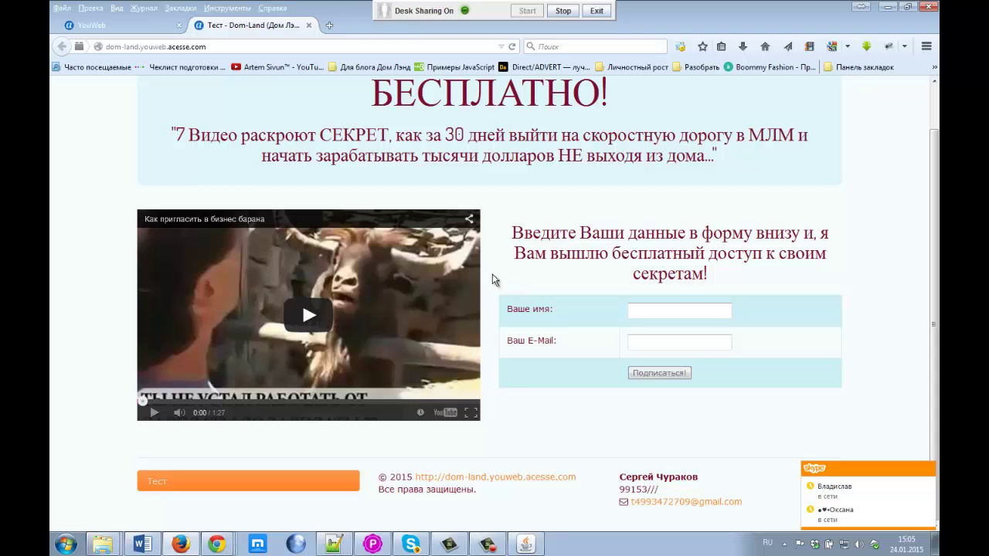
pyautogui.scroll(2, 493, 274)
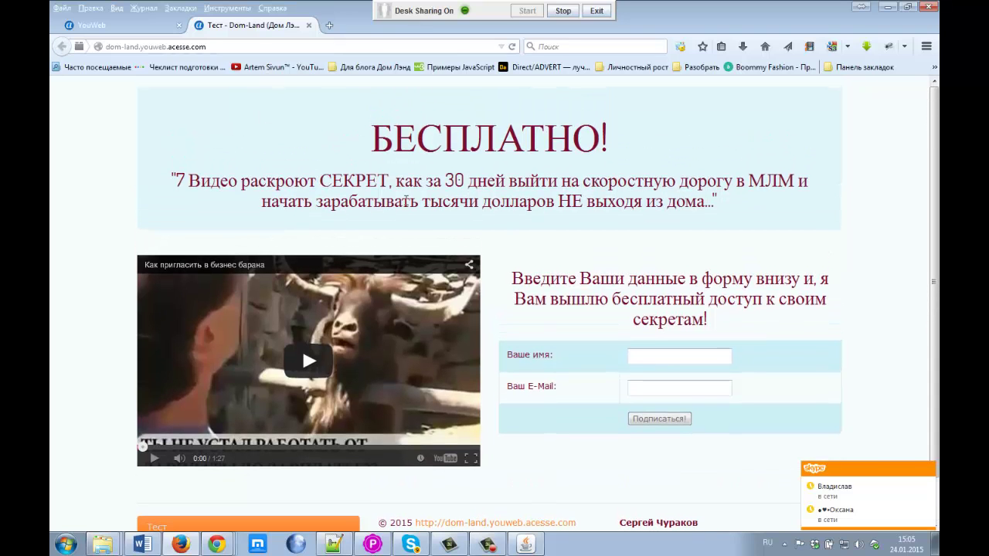
pyautogui.scroll(-2, 405, 201)
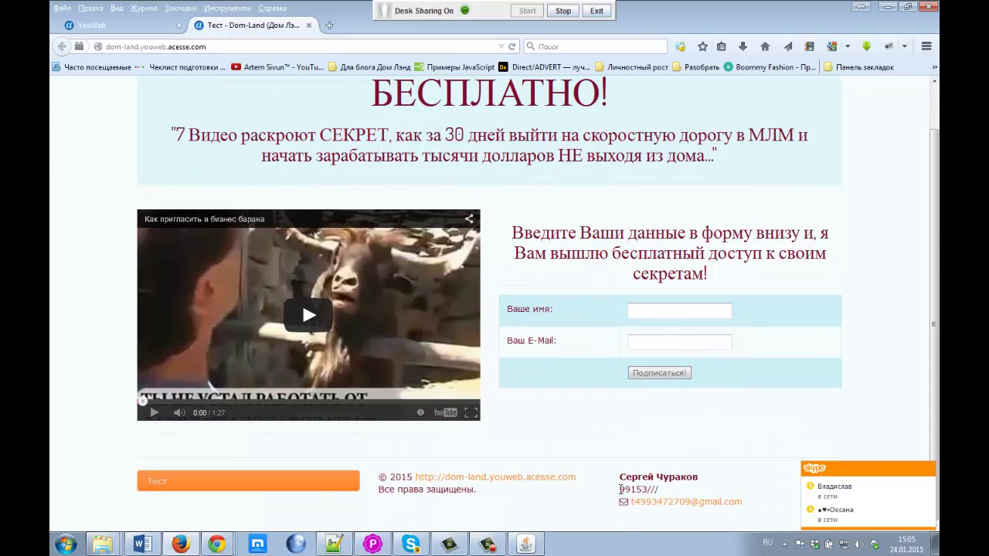
pyautogui.moveTo(624, 489); pyautogui.dragTo(669, 491)
pyautogui.click(669, 492)
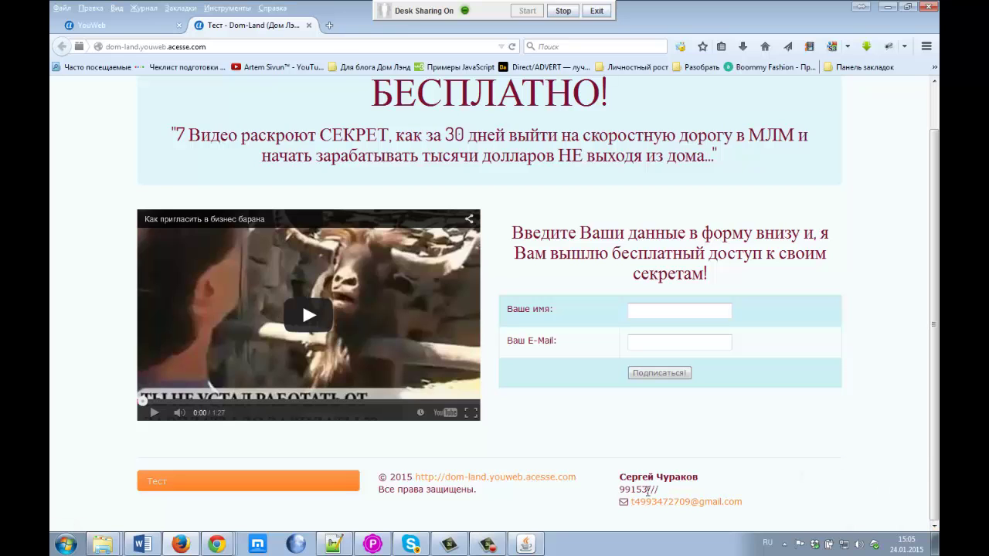
pyautogui.moveTo(219, 545)
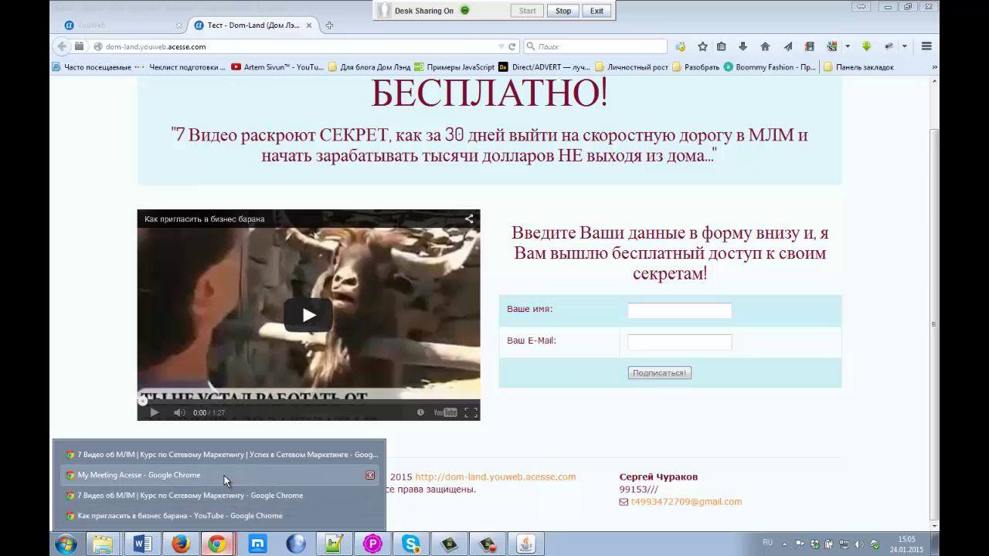
# Step: Close the first local funnel page window in Chrome
pyautogui.click(230, 455)
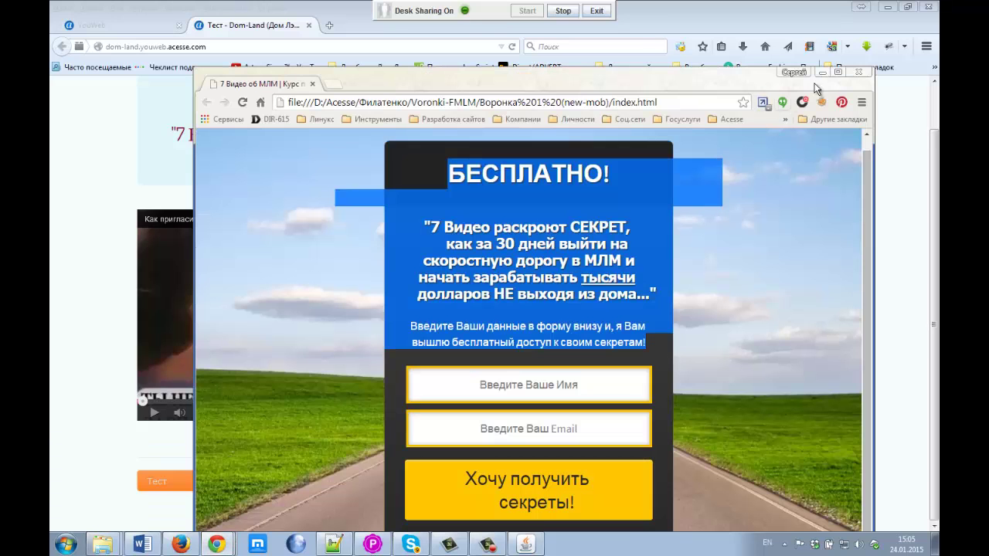
pyautogui.click(859, 72)
pyautogui.moveTo(217, 545)
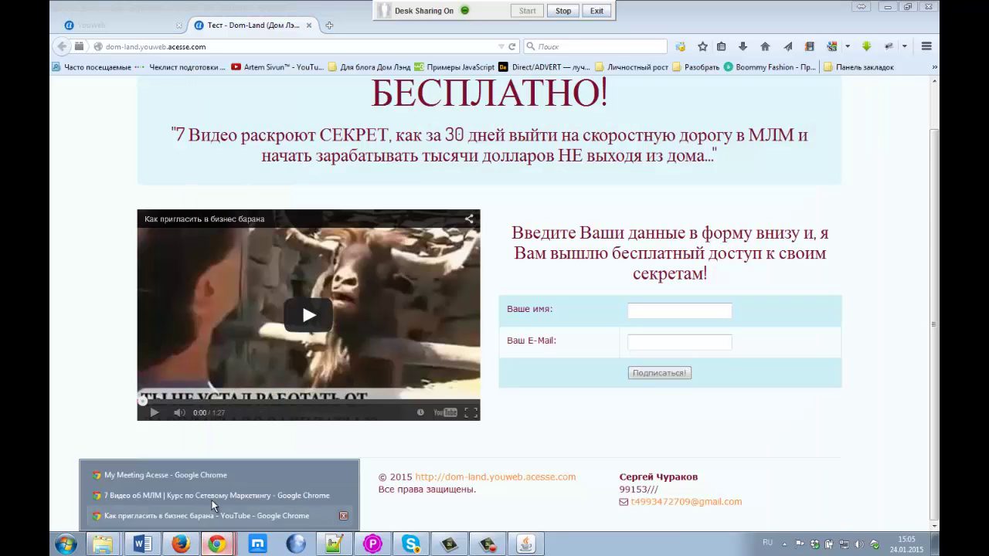
# Step: Close the remaining funnel tabs, including 7 Видео об МЛМ, Воронка 6 and index.html, until the window closes
pyautogui.click(213, 498)
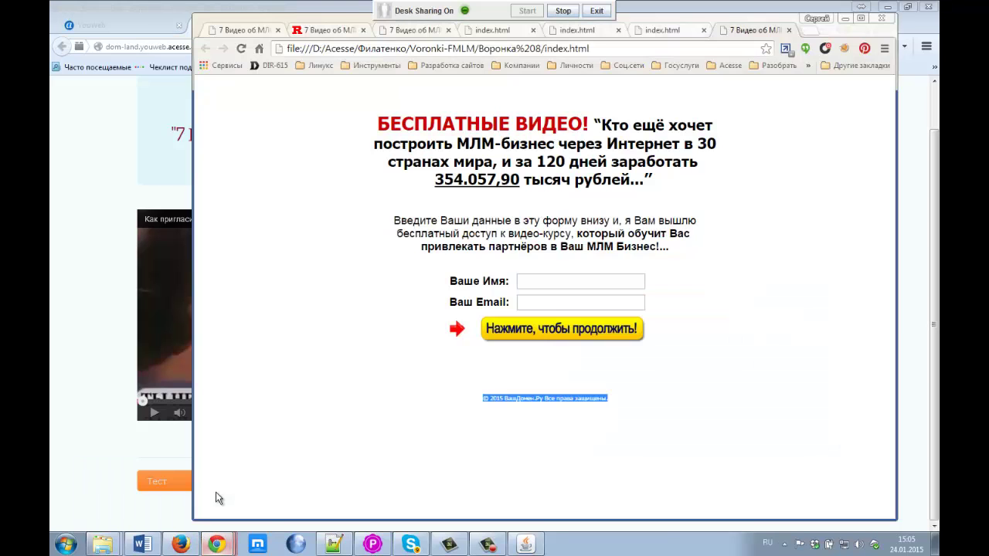
pyautogui.click(789, 31)
pyautogui.click(789, 31)
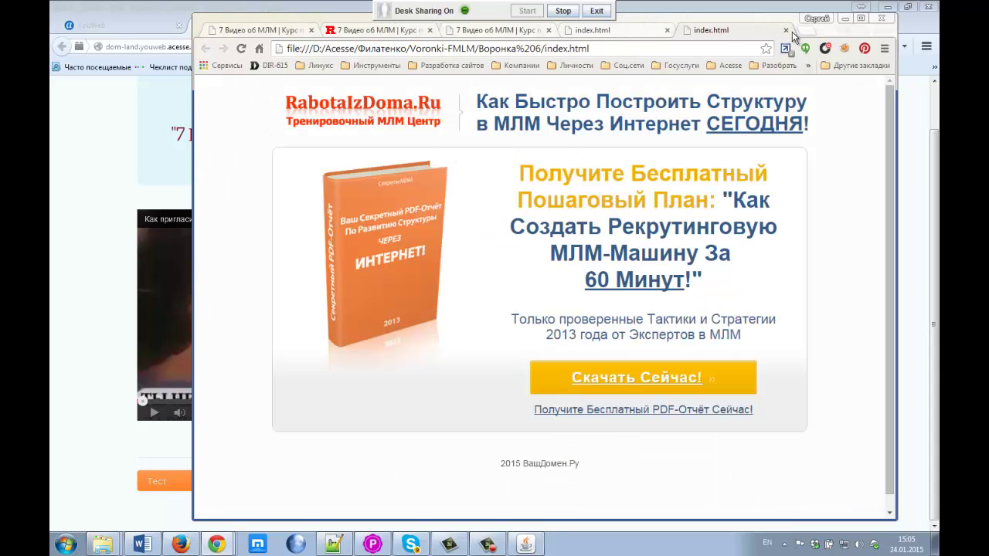
pyautogui.click(786, 31)
pyautogui.click(667, 30)
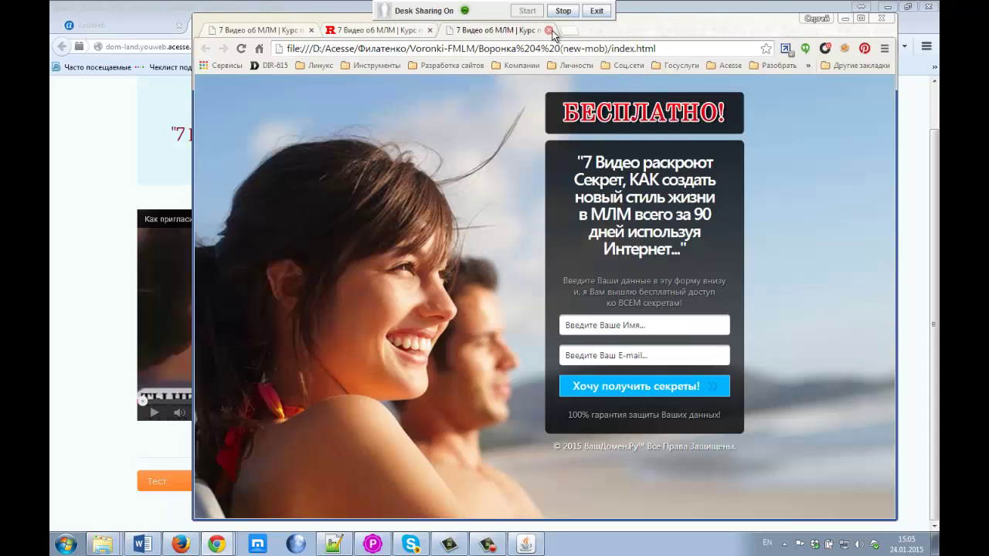
pyautogui.click(549, 30)
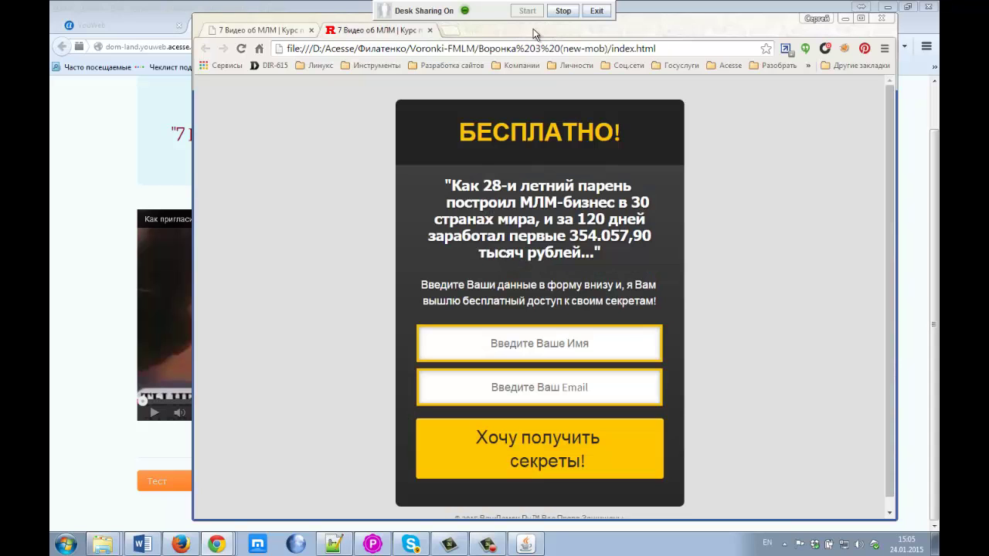
pyautogui.click(429, 30)
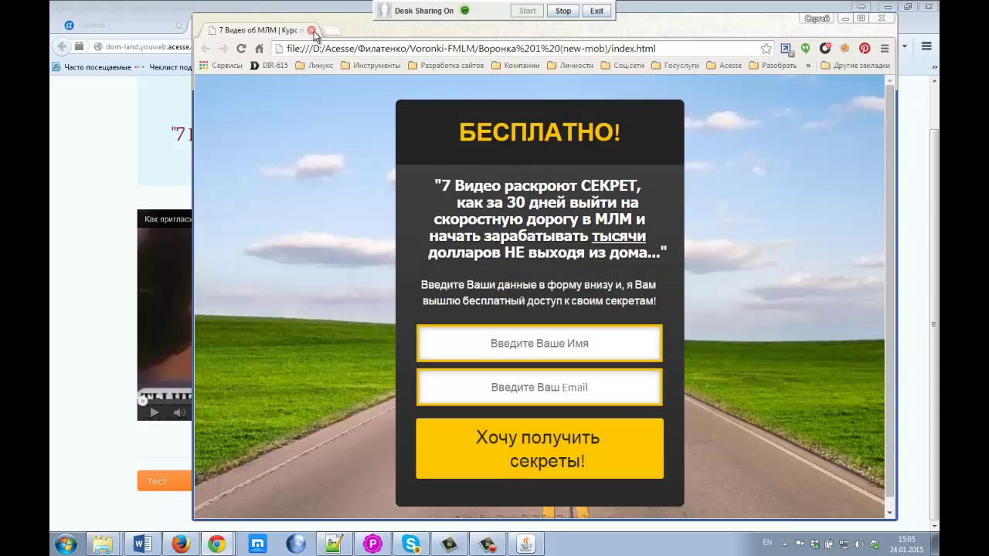
pyautogui.click(310, 30)
# Step: Restore the YouTube video window and move it aside
pyautogui.moveTo(219, 543)
pyautogui.click(247, 518)
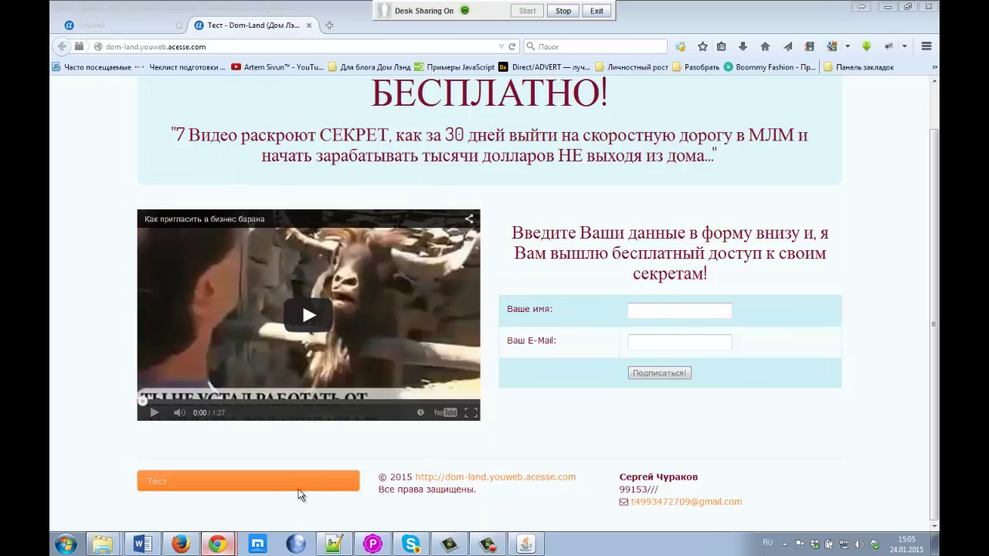
pyautogui.moveTo(683, 11); pyautogui.dragTo(285, 44)
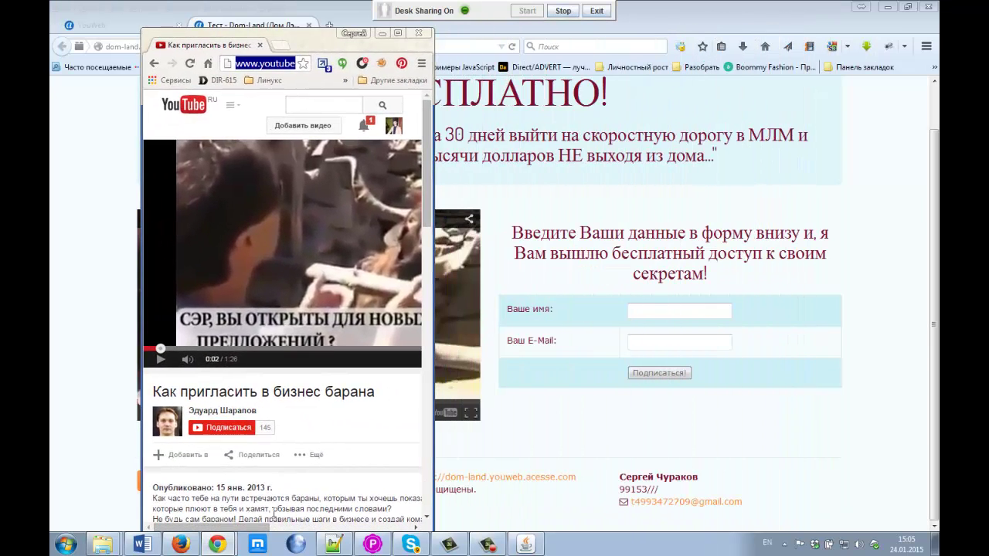
# Step: Copy the dom-land.youweb.acesse.com address from Firefox's address bar
pyautogui.moveTo(219, 543)
pyautogui.click(194, 496)
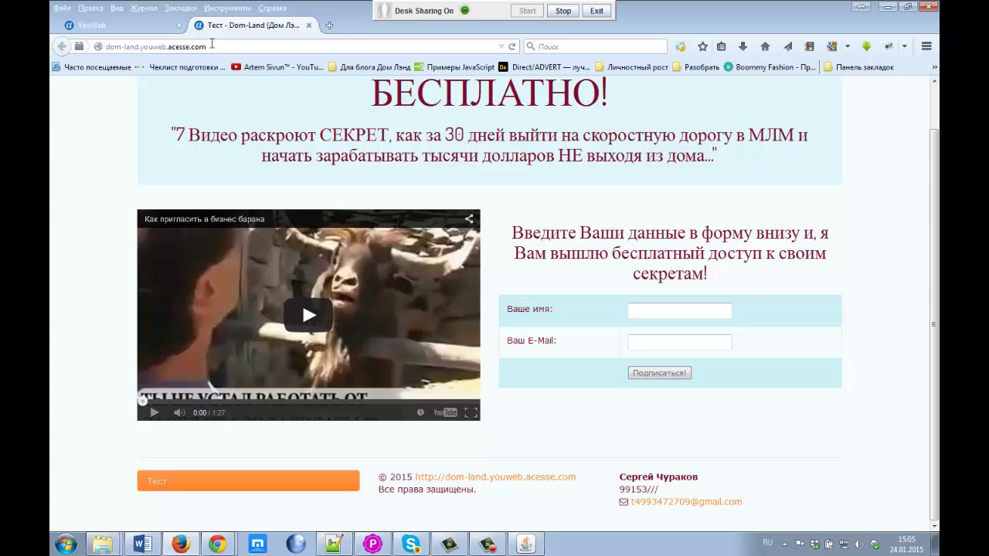
pyautogui.moveTo(212, 44); pyautogui.dragTo(78, 40)
pyautogui.hotkey('ctrl', 'c')
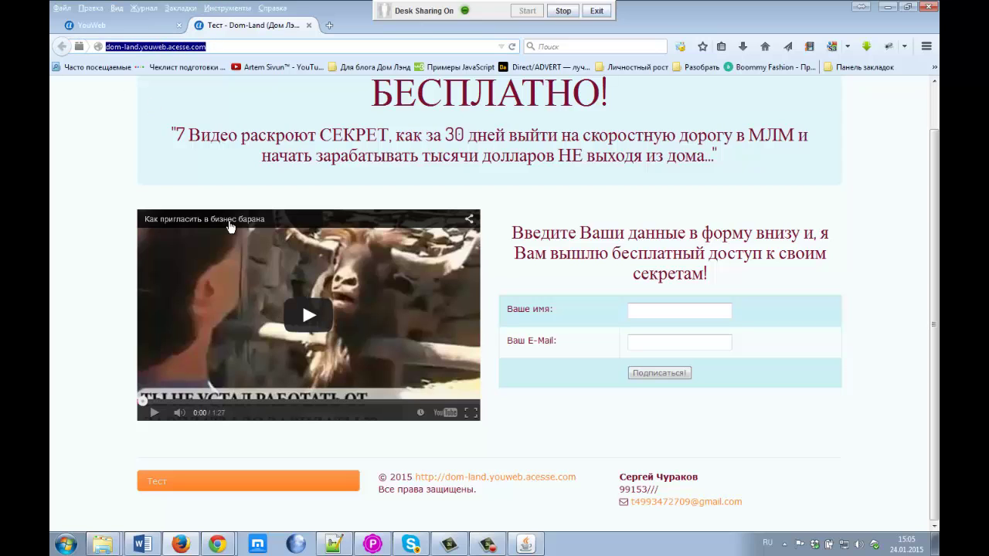
pyautogui.click(624, 504)
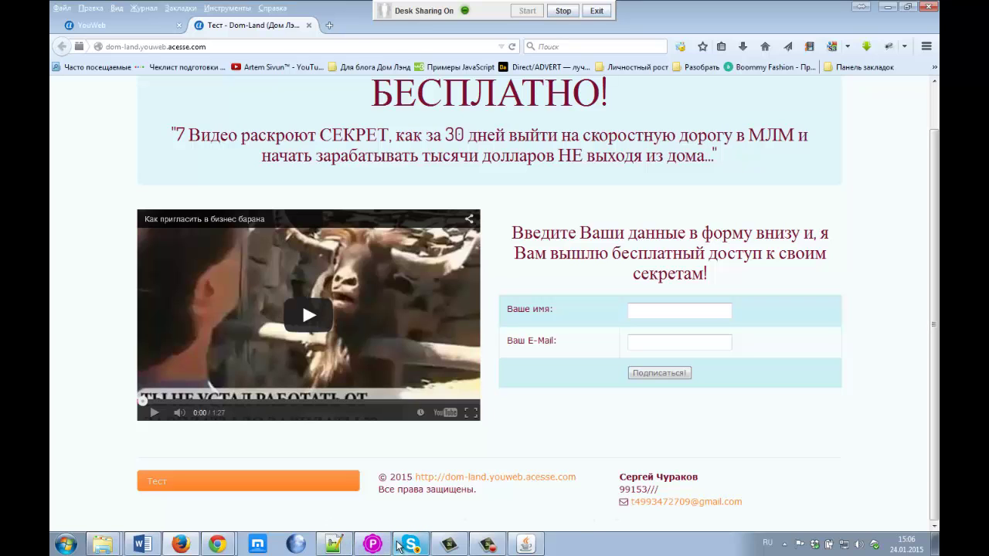
pyautogui.click(217, 544)
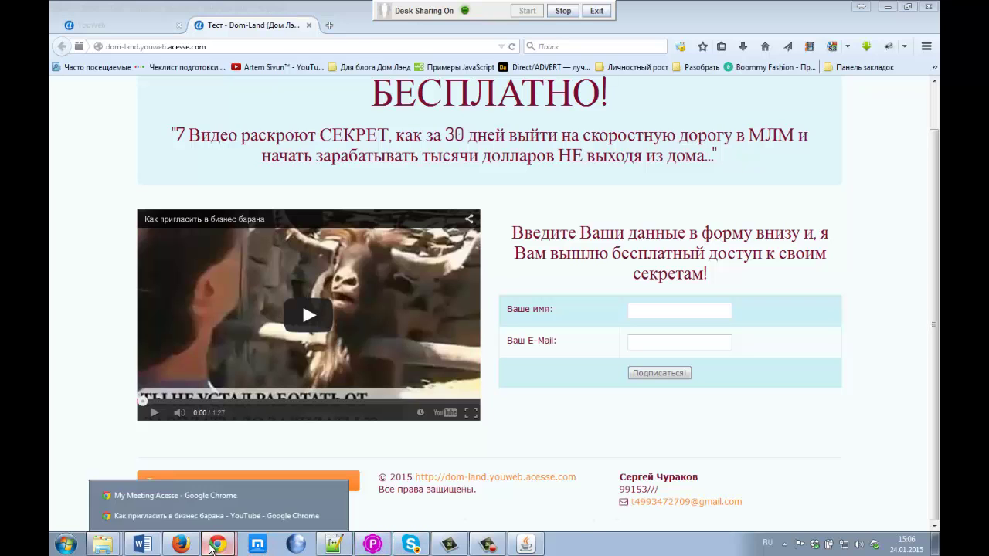
pyautogui.click(200, 497)
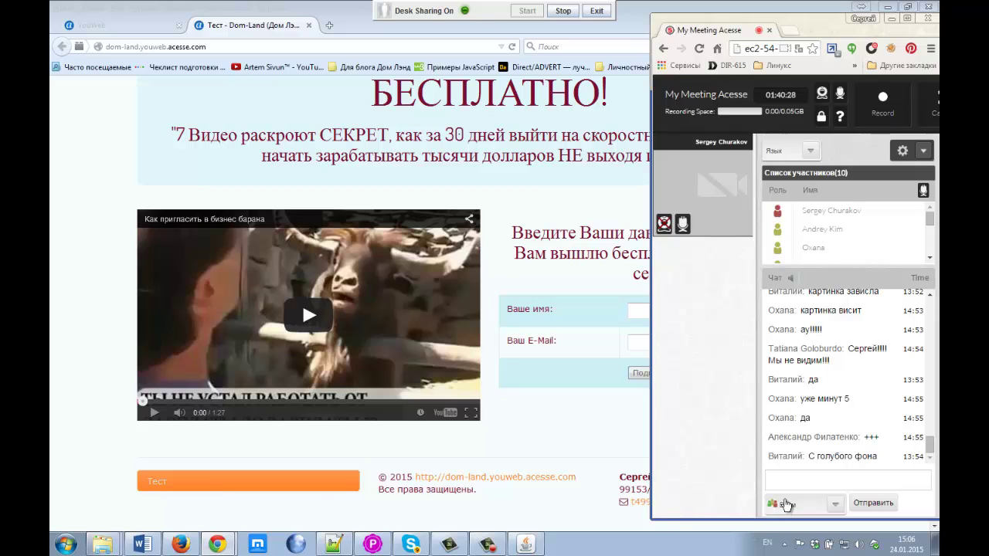
pyautogui.click(791, 482)
pyautogui.hotkey('ctrl', 'v')
pyautogui.press('Return')
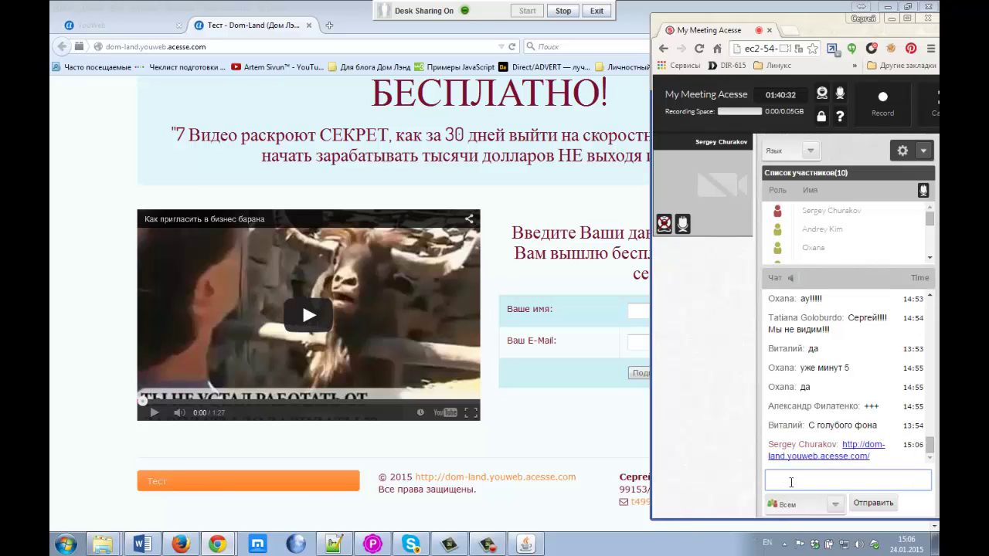
pyautogui.click(805, 391)
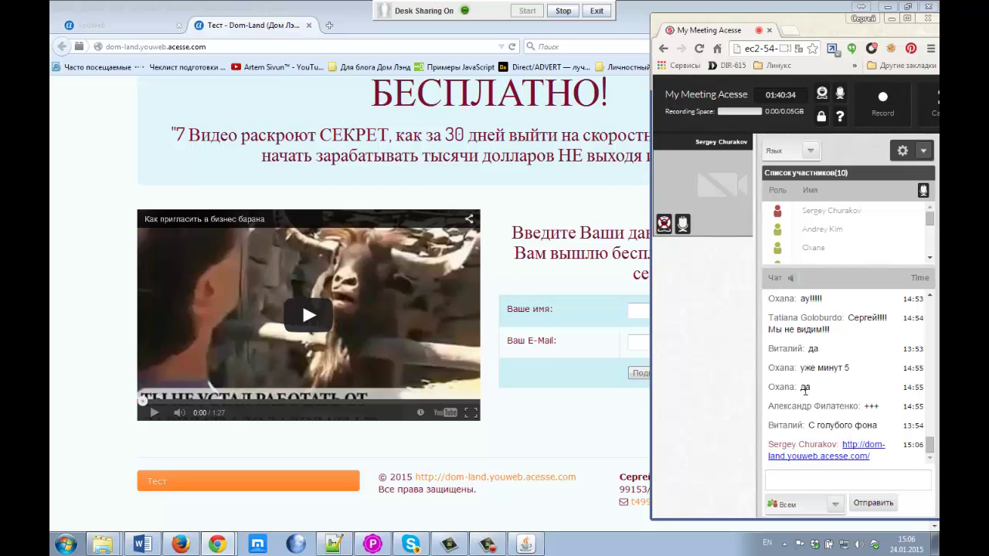
# Step: Return to Firefox, then bring the meeting and YouTube windows forward again
pyautogui.click(522, 433)
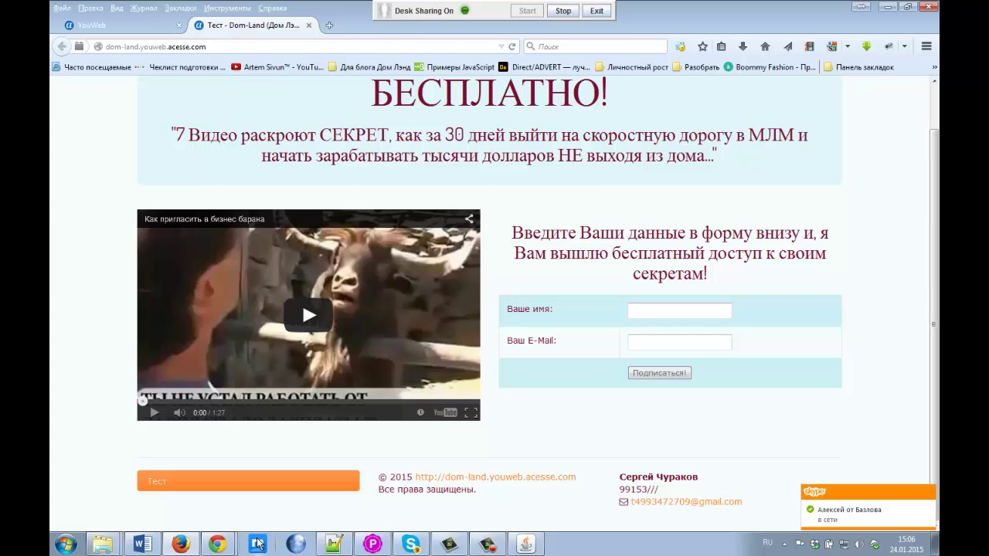
pyautogui.moveTo(213, 545)
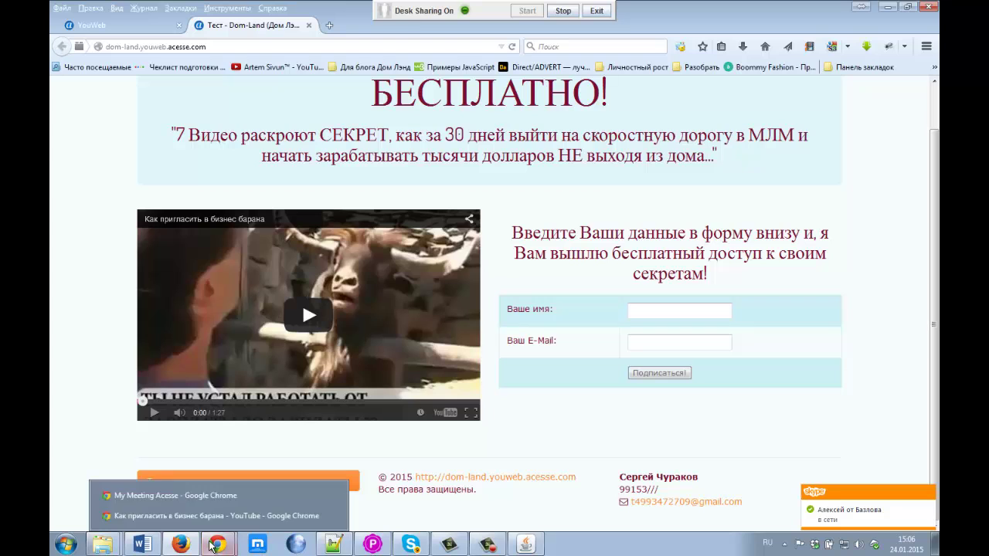
pyautogui.click(207, 497)
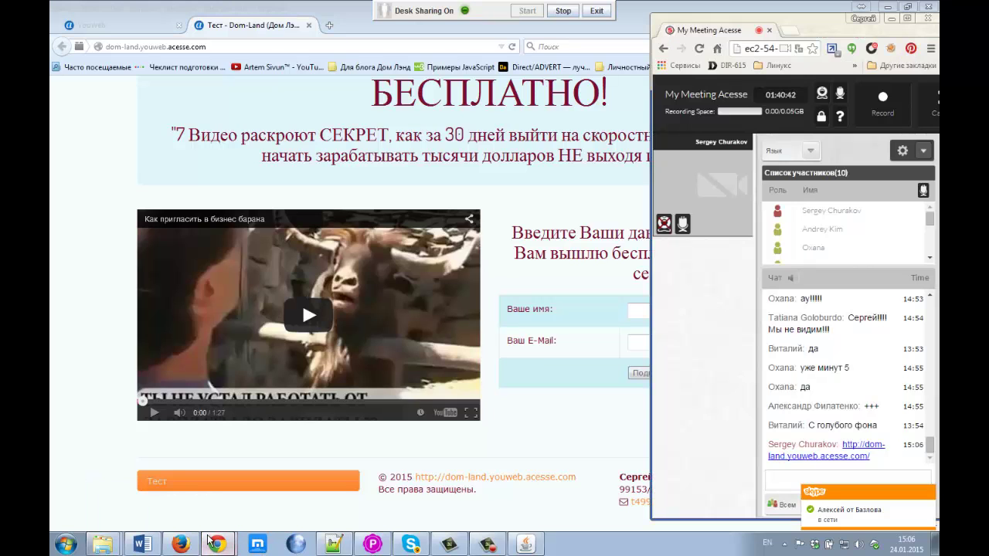
pyautogui.click(228, 516)
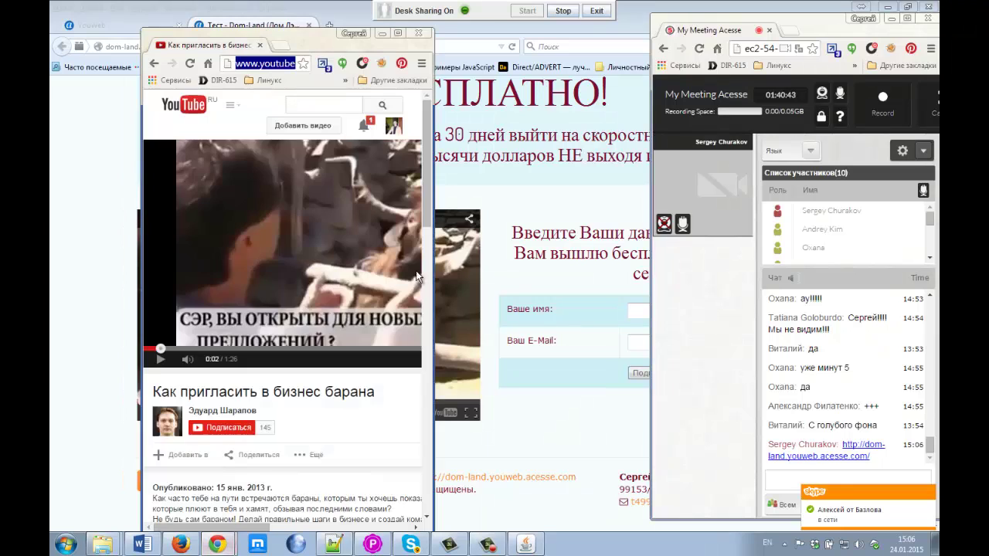
# Step: Maximize the YouTube window and open Font Awesome from the Acesse > социальные плагины bookmarks
pyautogui.click(399, 33)
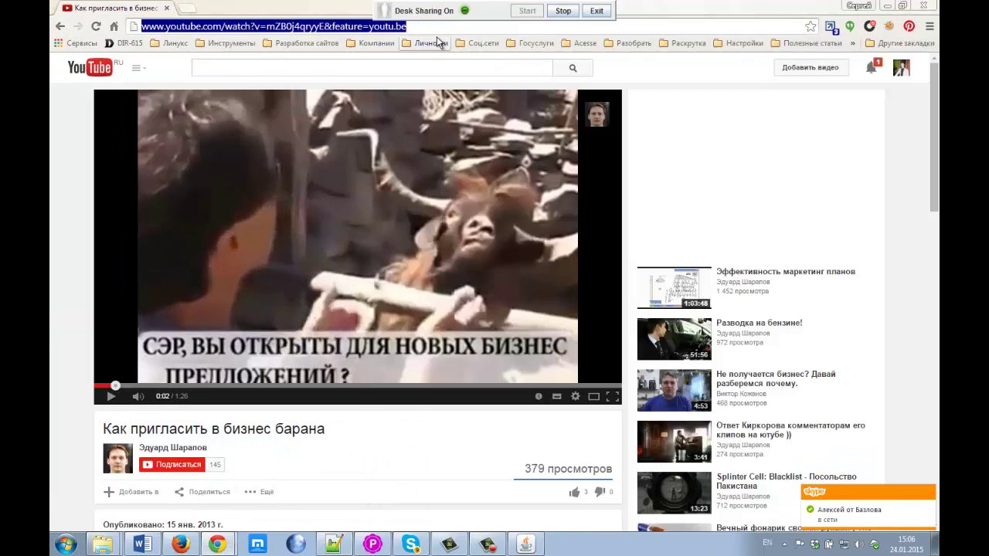
pyautogui.click(581, 44)
pyautogui.moveTo(640, 233)
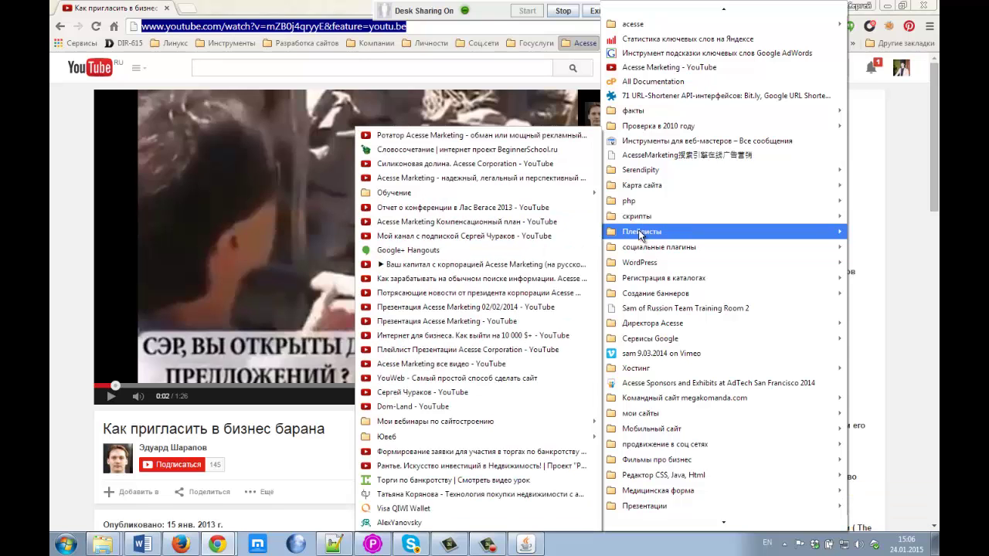
pyautogui.moveTo(642, 255)
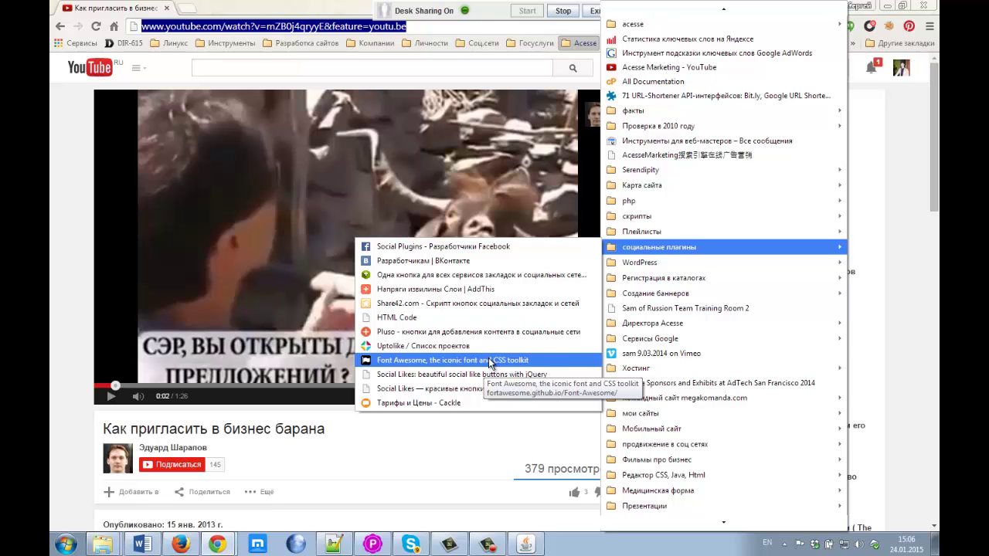
pyautogui.click(489, 361)
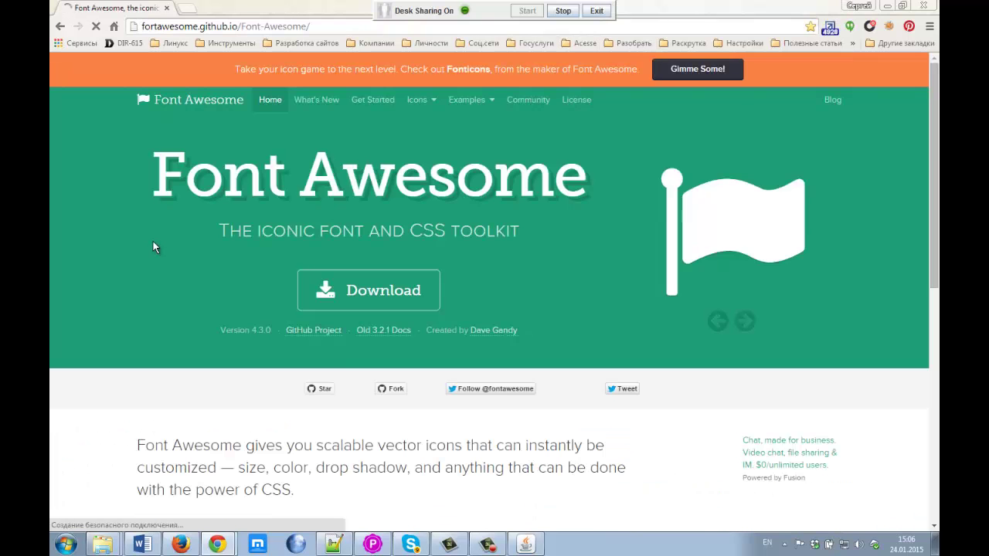
# Step: Open the Font Awesome Examples page
pyautogui.scroll(-4, 242, 290)
pyautogui.scroll(2, 235, 288)
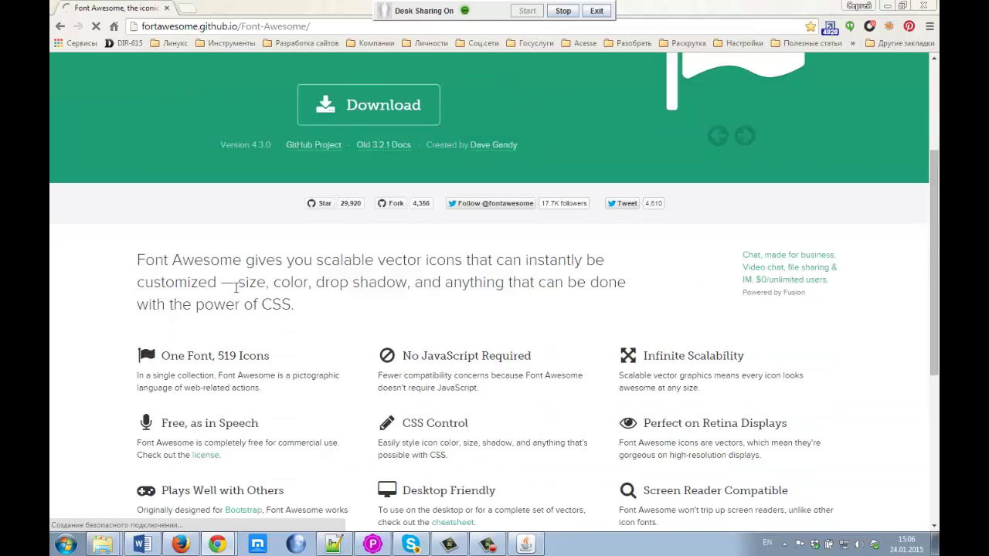
pyautogui.scroll(3, 235, 287)
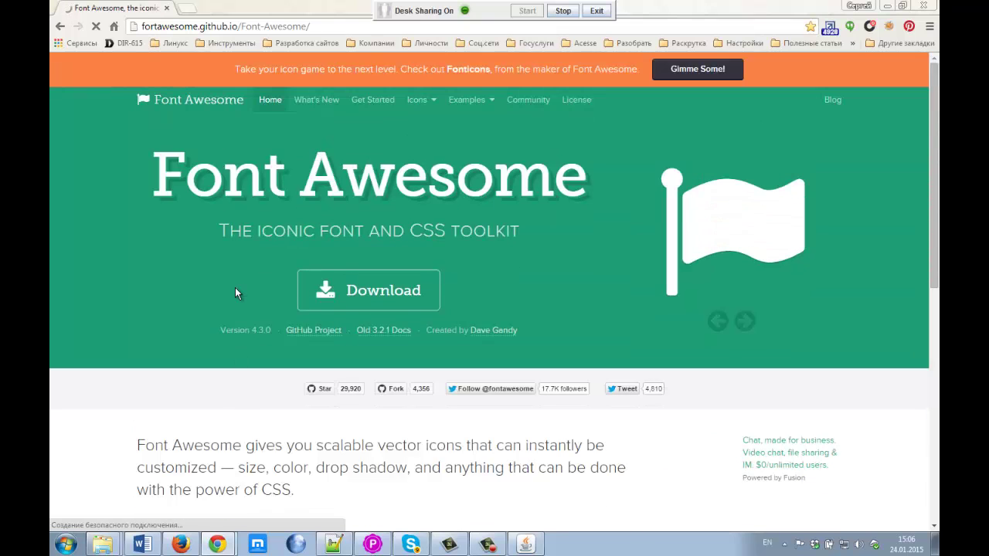
pyautogui.click(474, 97)
# Step: Browse the icon examples, then return to the top and open the Icons dropdown
pyautogui.scroll(-3, 90, 344)
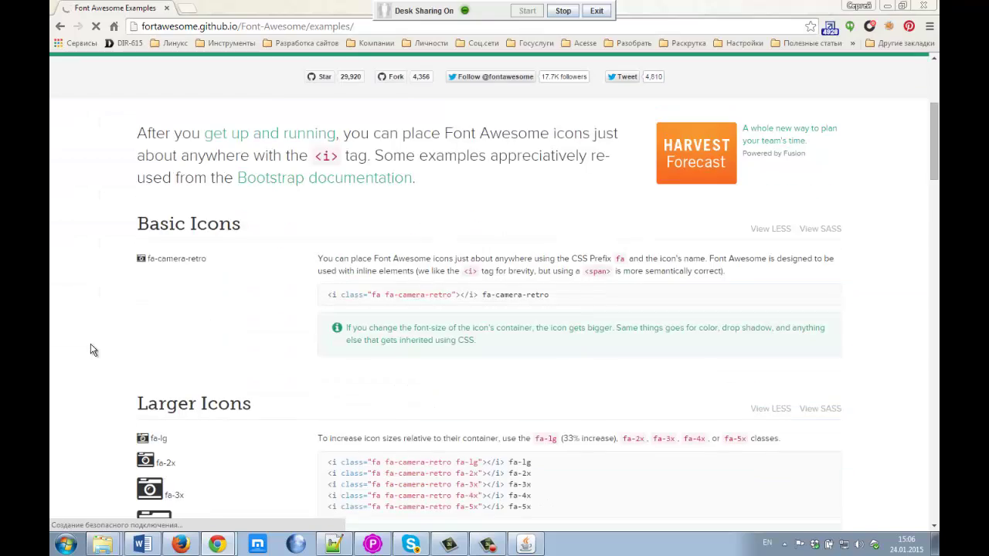
pyautogui.scroll(-2, 90, 350)
pyautogui.scroll(3, 91, 350)
pyautogui.scroll(-10, 94, 352)
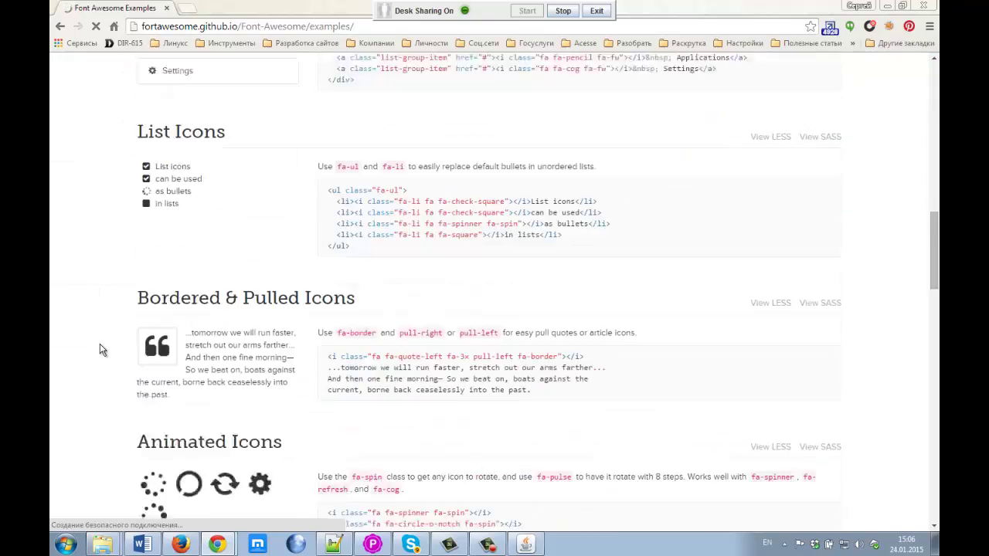
pyautogui.scroll(-10, 100, 345)
pyautogui.scroll(4, 100, 345)
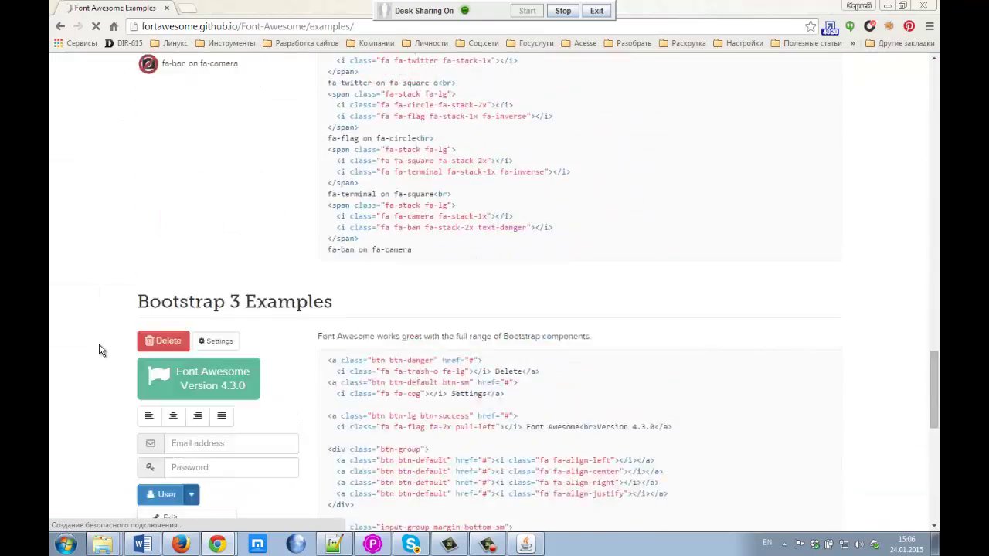
pyautogui.scroll(15, 99, 351)
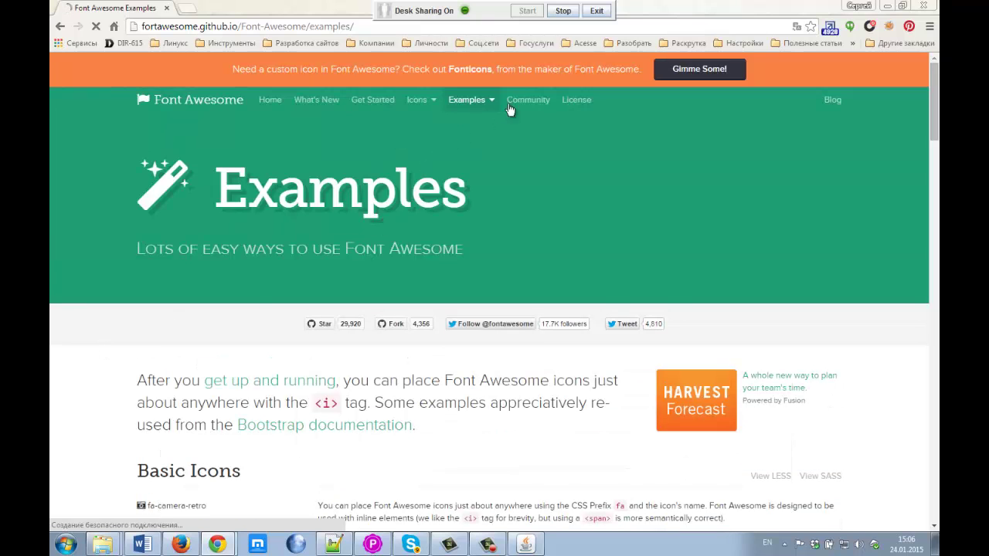
pyautogui.click(429, 101)
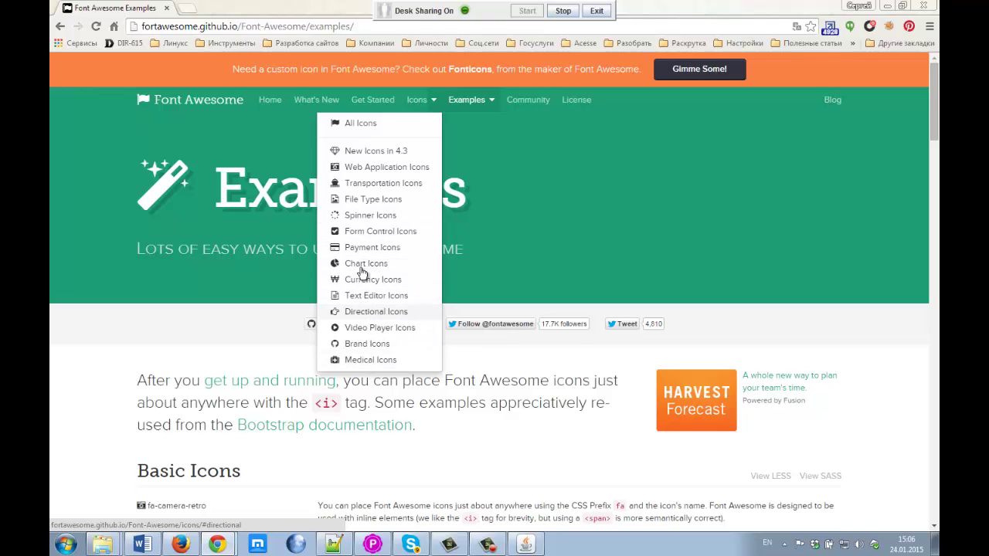
# Step: Open the All Icons page and select its address for copying
pyautogui.click(340, 123)
pyautogui.scroll(-2, 104, 257)
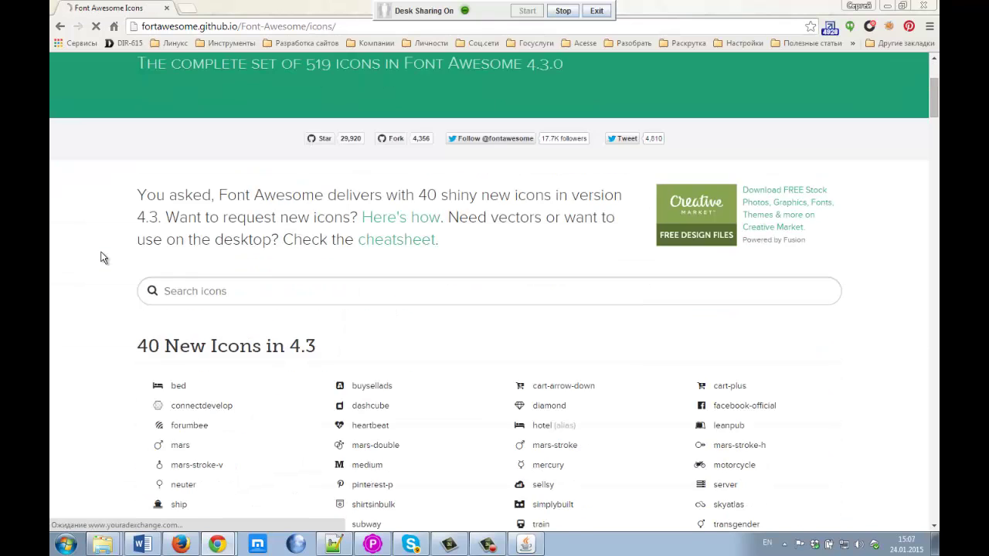
pyautogui.scroll(-5, 100, 257)
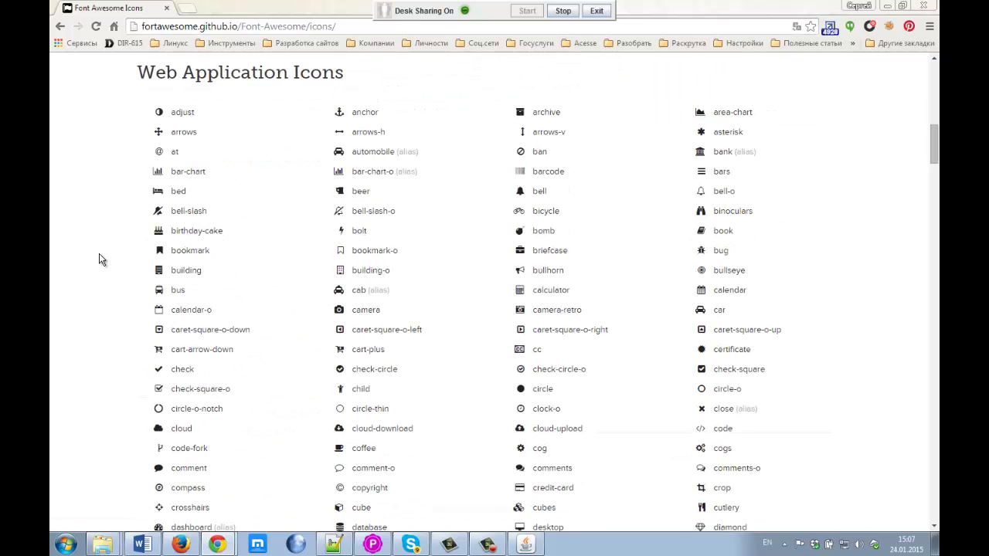
pyautogui.scroll(8, 99, 260)
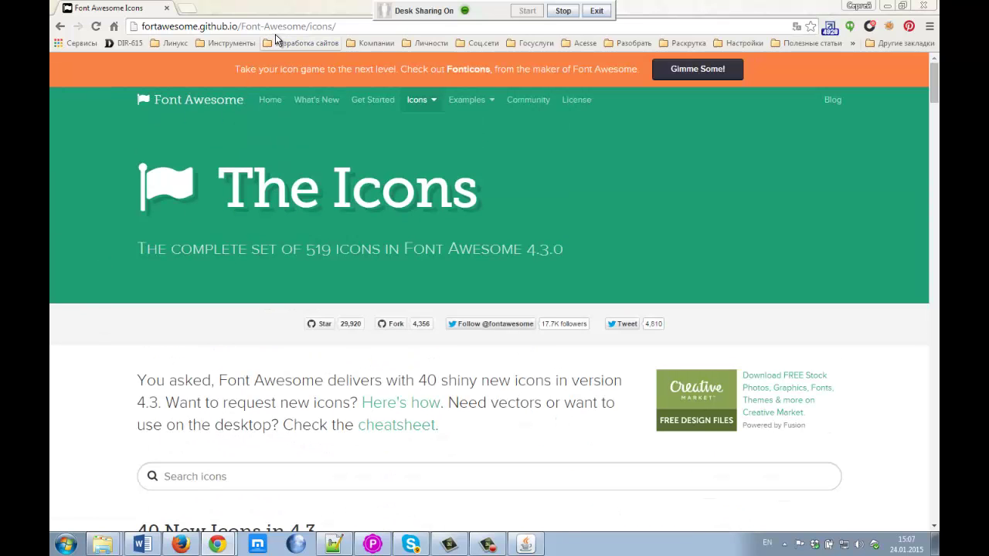
pyautogui.click(279, 28)
pyautogui.hotkey('ctrl', 'c')
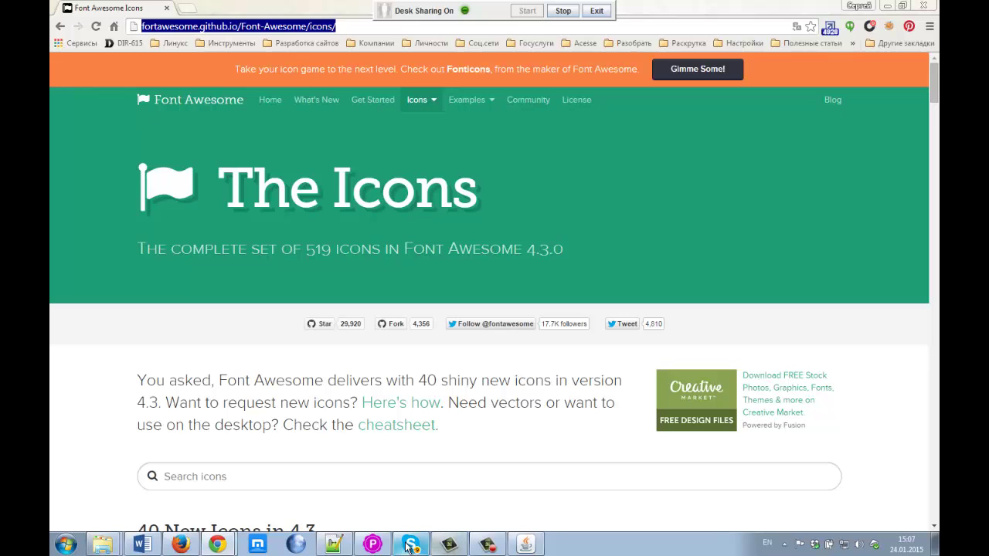
# Step: Paste the Font Awesome icons page link into the My Meeting Acesse chat and send it
pyautogui.click(408, 545)
pyautogui.click(400, 546)
pyautogui.moveTo(217, 545)
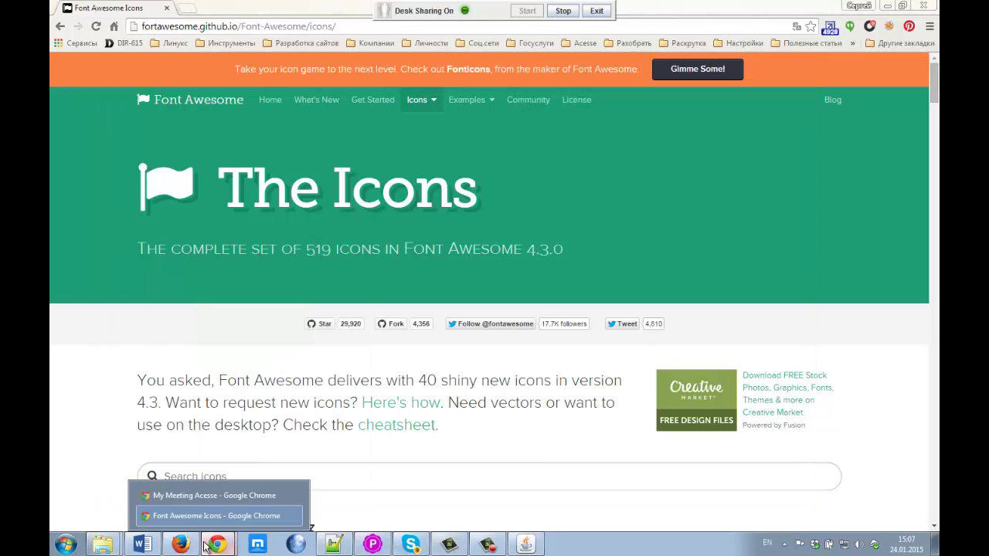
pyautogui.click(203, 500)
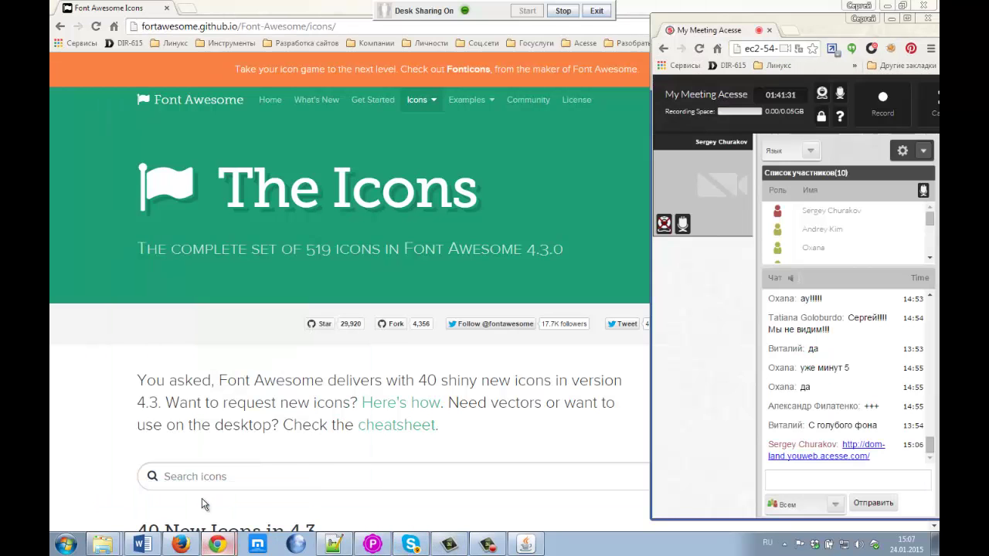
pyautogui.click(777, 480)
pyautogui.hotkey('ctrl', 'v')
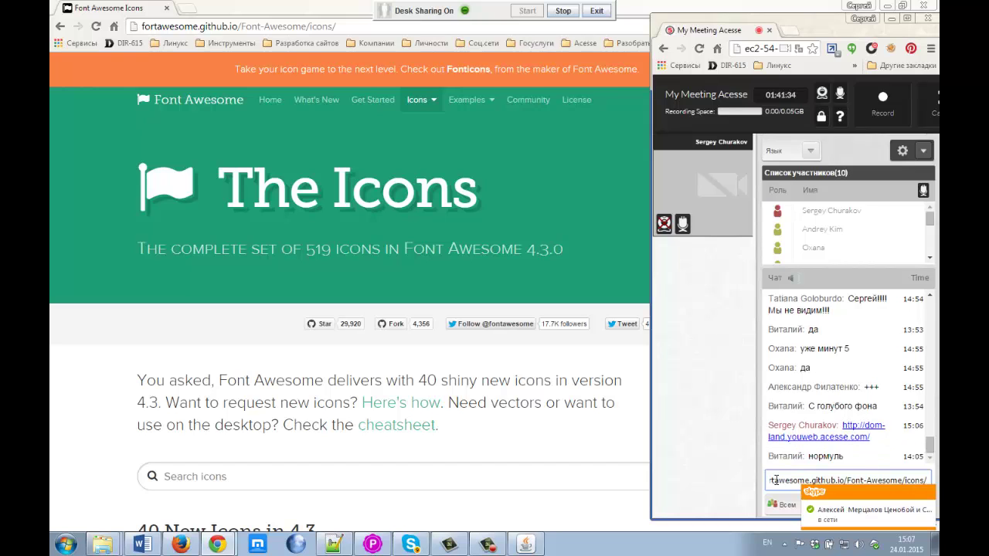
pyautogui.press('Return')
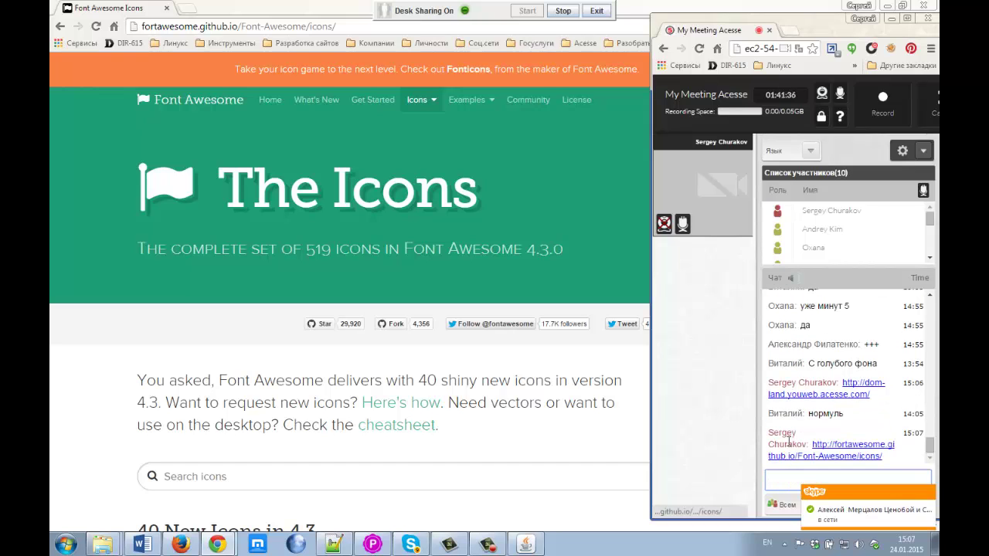
pyautogui.click(788, 443)
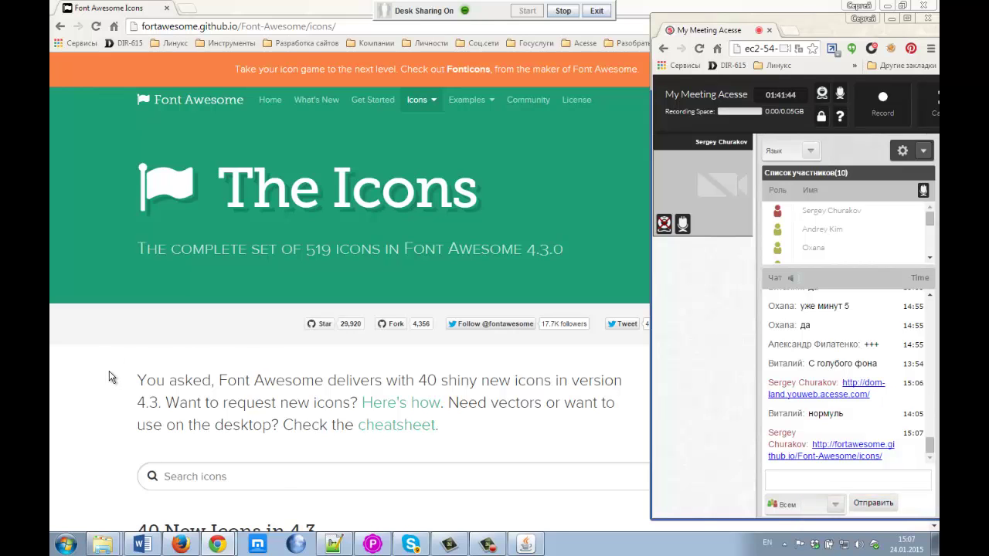
pyautogui.scroll(-3, 109, 372)
pyautogui.click(359, 283)
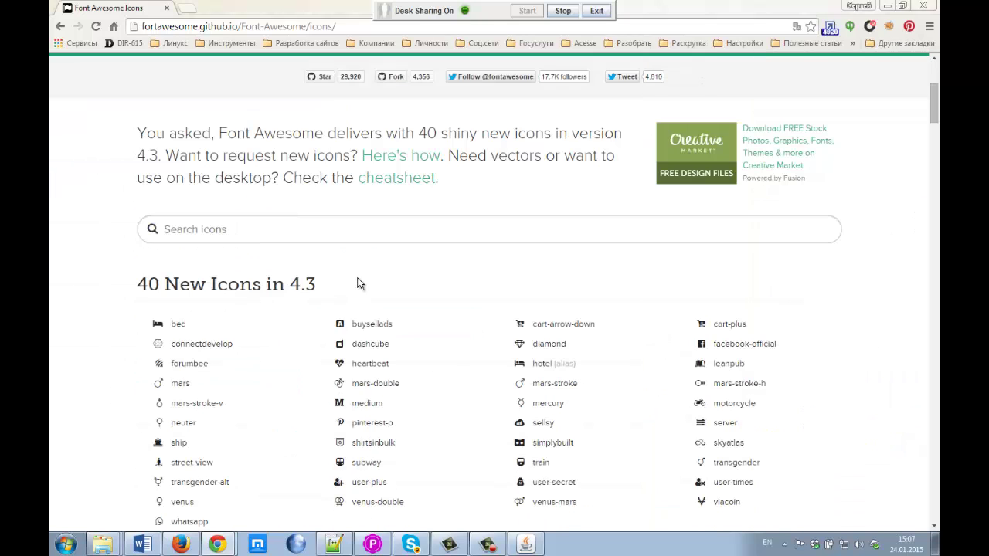
pyautogui.scroll(-2, 123, 343)
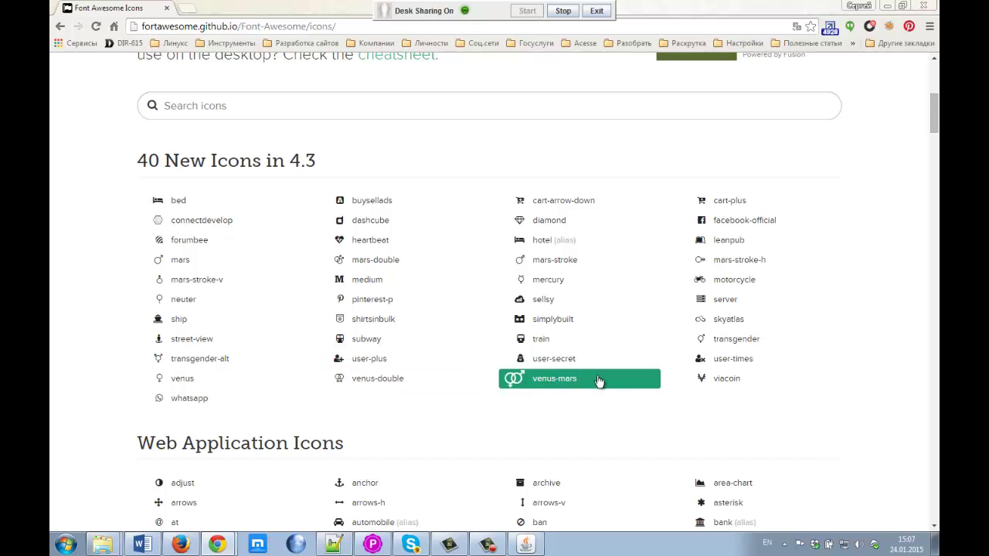
pyautogui.scroll(-1, 404, 355)
pyautogui.scroll(1, 404, 356)
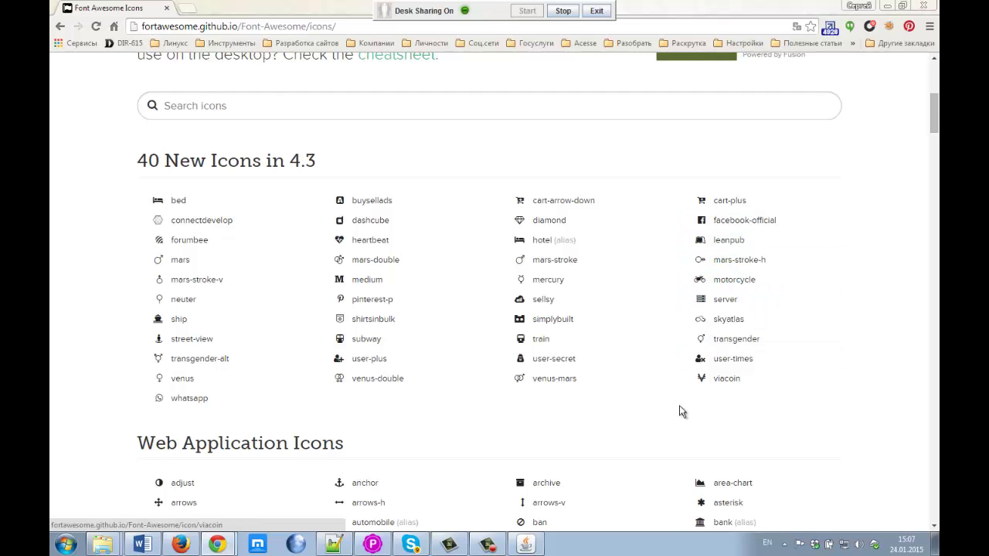
pyautogui.scroll(-3, 456, 385)
pyautogui.scroll(-3, 268, 257)
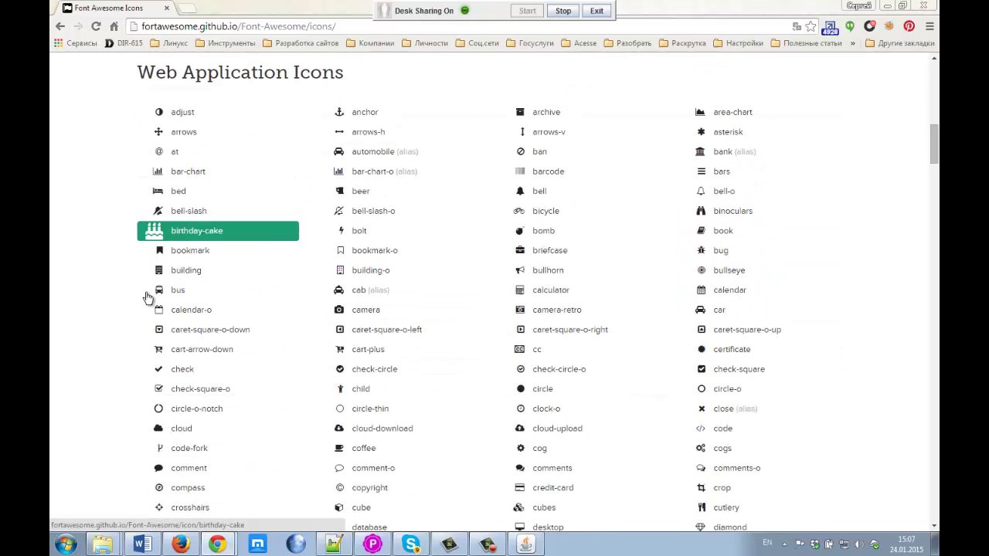
pyautogui.scroll(2, 225, 392)
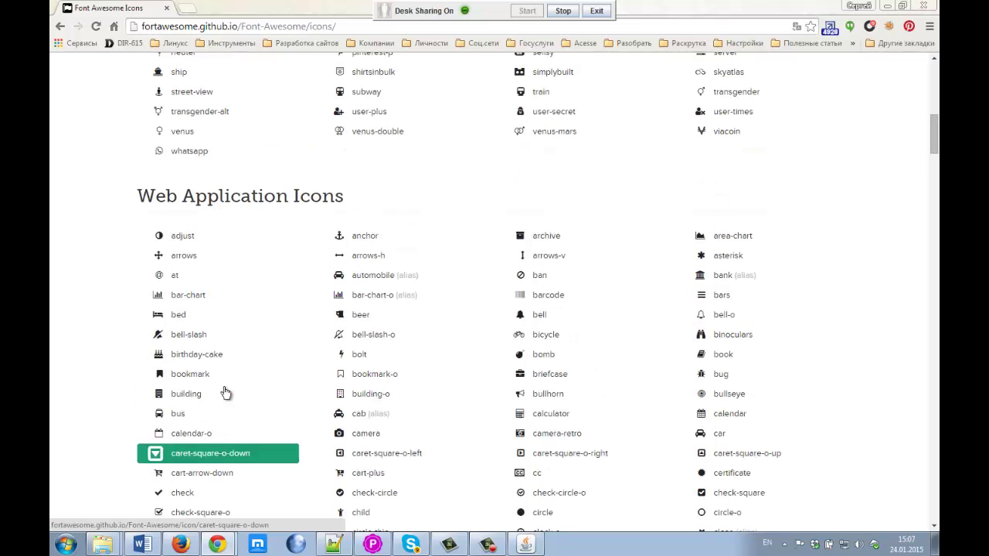
pyautogui.scroll(4, 225, 393)
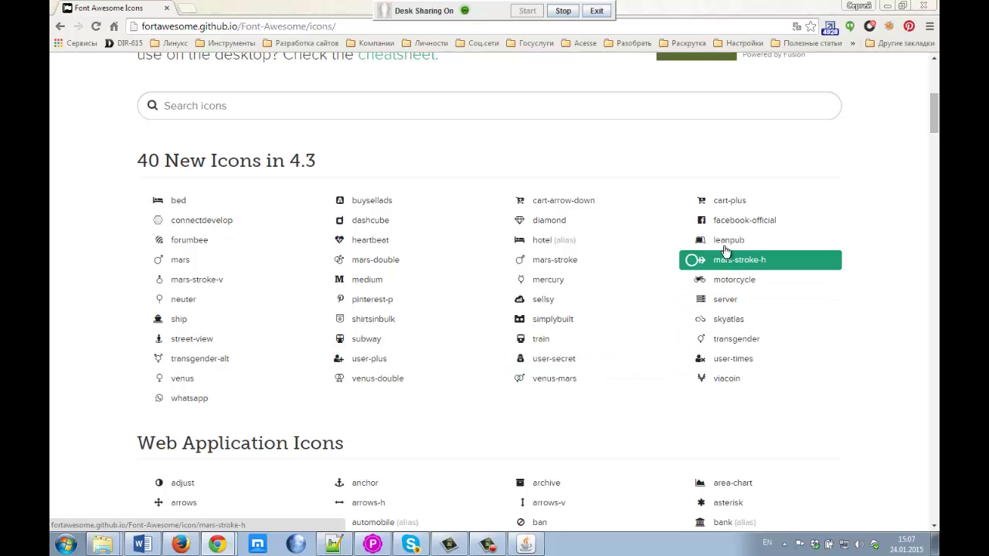
pyautogui.scroll(-2, 106, 387)
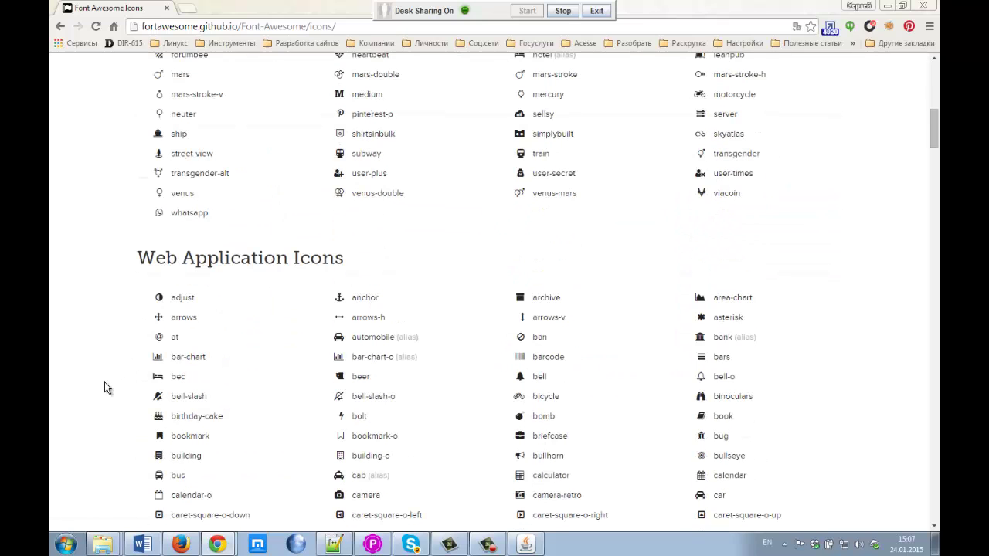
pyautogui.scroll(-2, 197, 448)
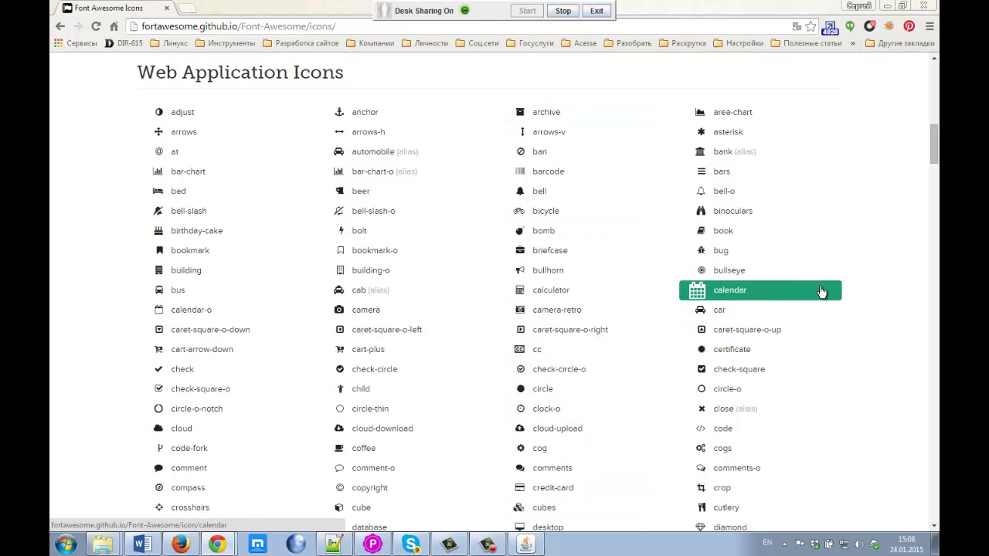
pyautogui.scroll(-4, 822, 313)
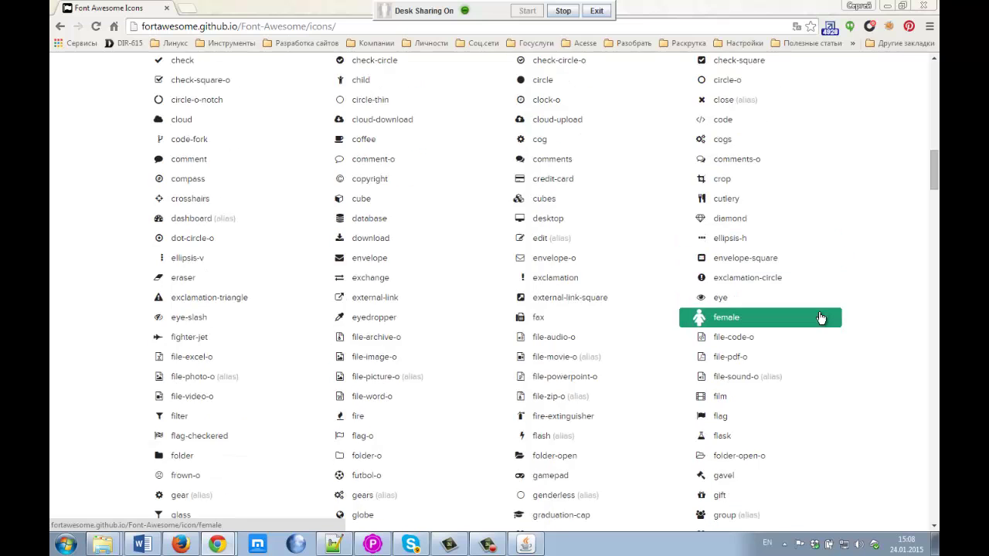
pyautogui.scroll(-2, 822, 317)
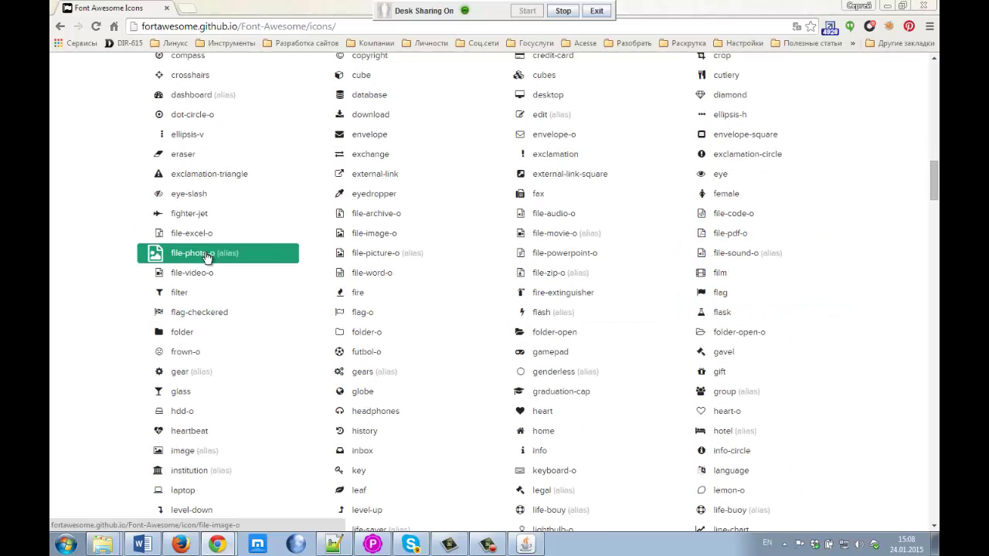
pyautogui.scroll(-6, 194, 441)
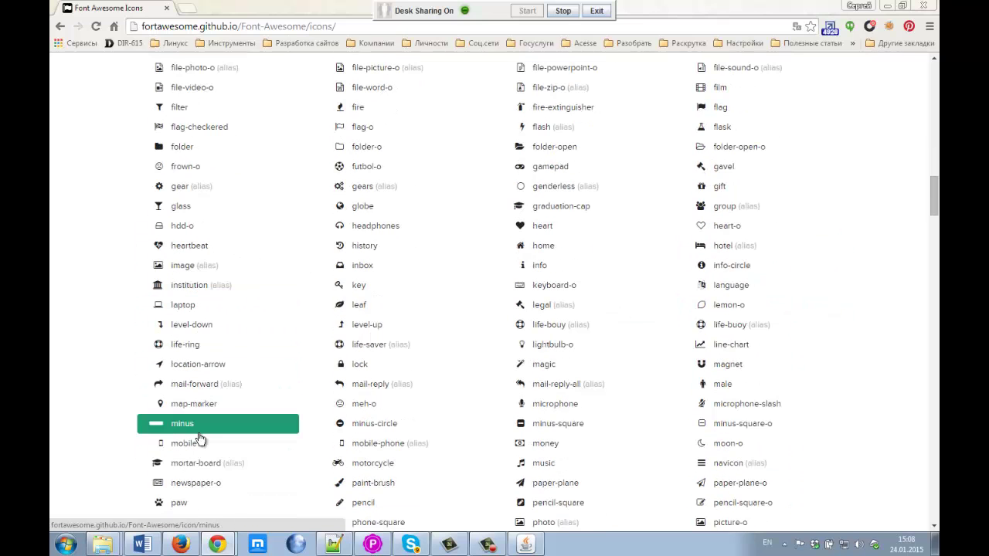
pyautogui.scroll(-4, 198, 442)
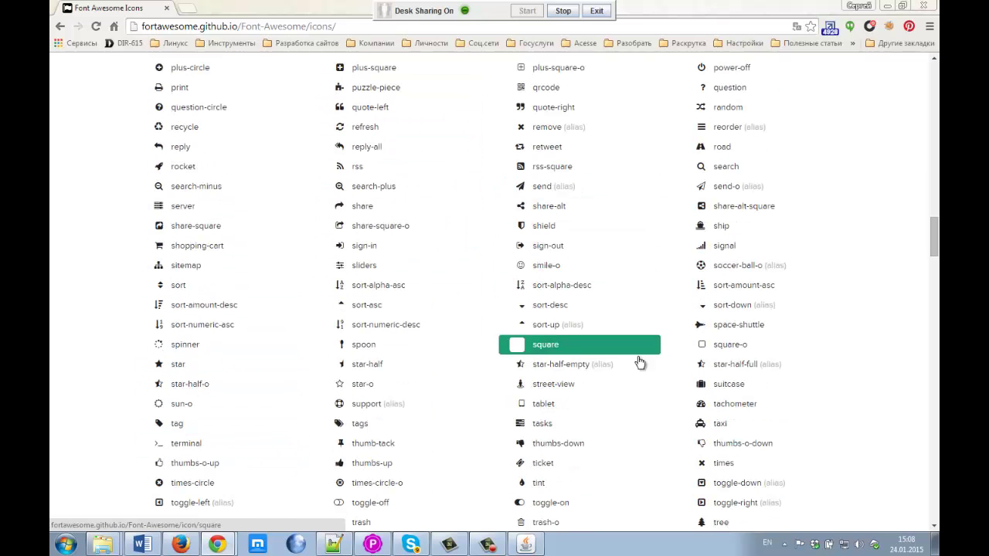
pyautogui.scroll(-4, 775, 436)
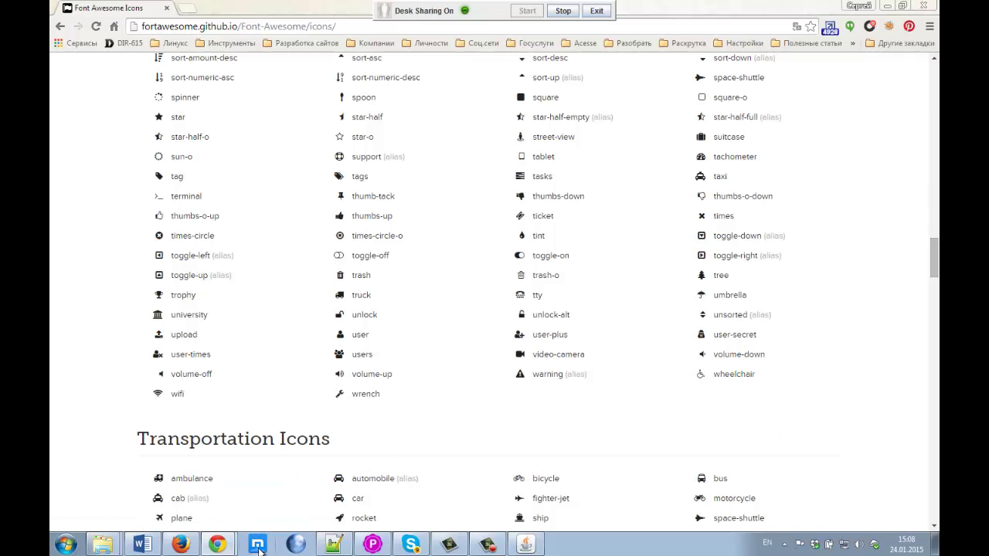
pyautogui.scroll(-4, 222, 399)
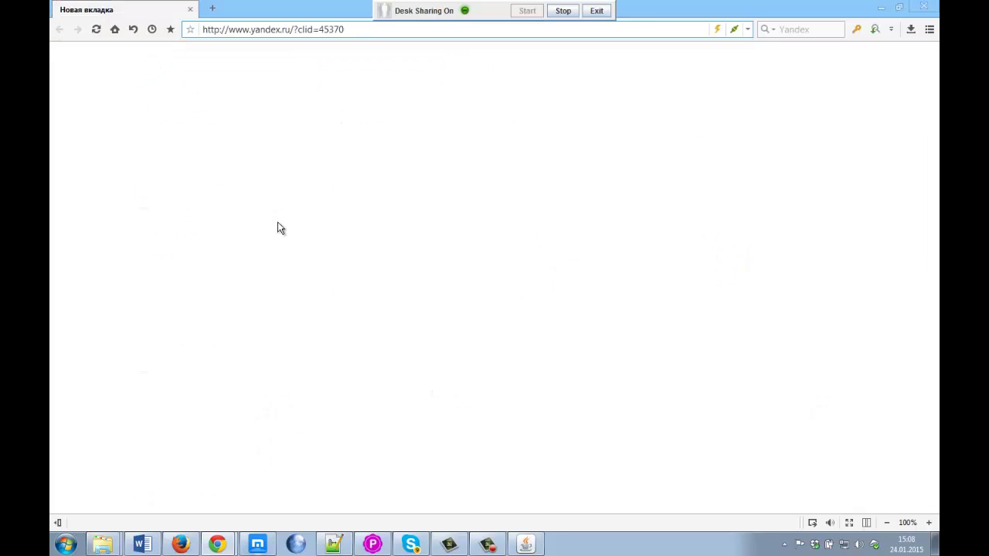
# Step: Load youweb.acesse.com in Maxthon, log in, and open the site editor
pyautogui.click(235, 28)
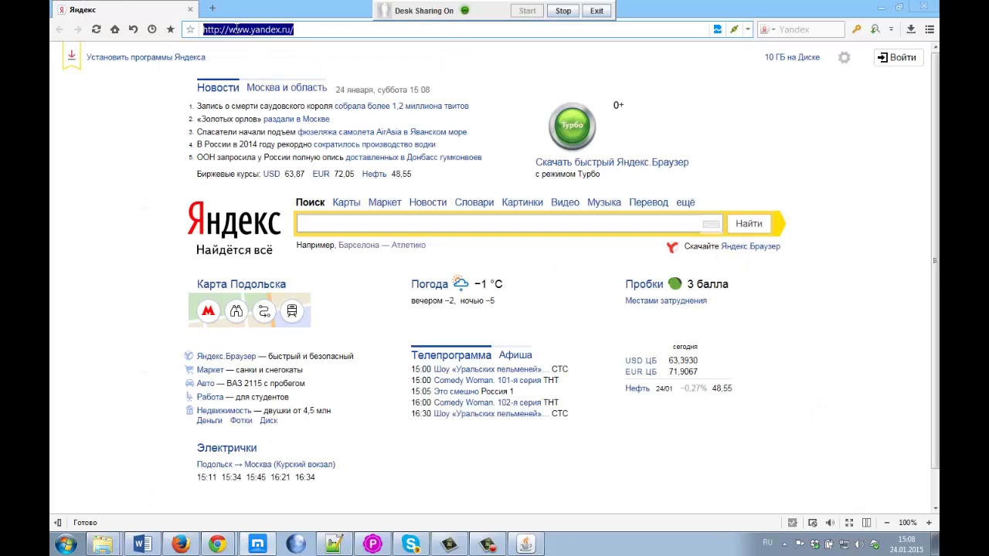
pyautogui.write('http://youweb.acesse.com/')
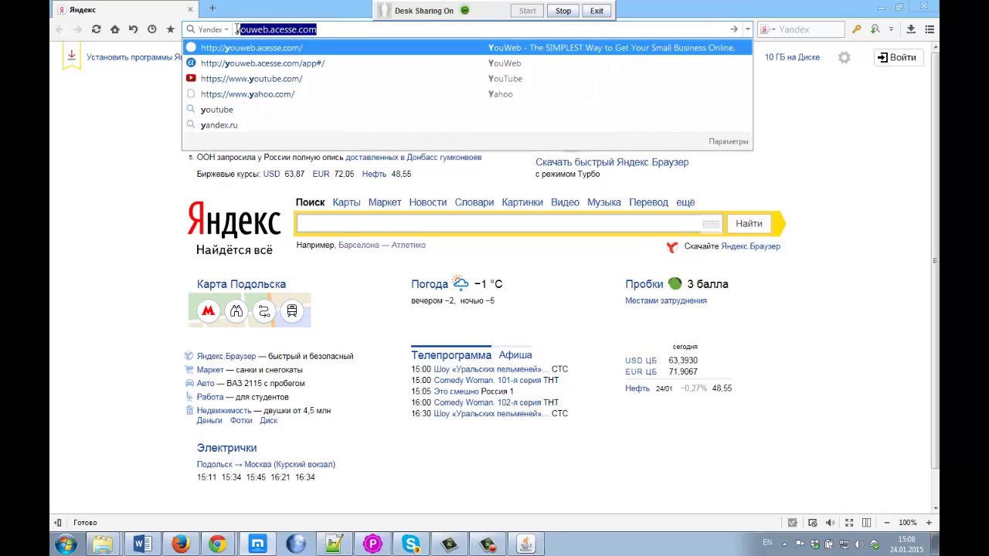
pyautogui.press('Return')
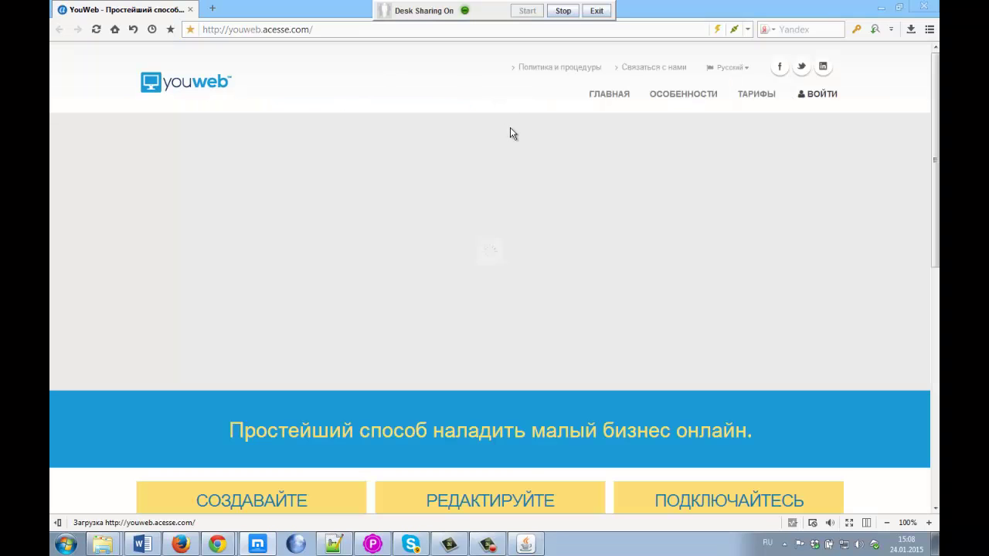
pyautogui.click(746, 67)
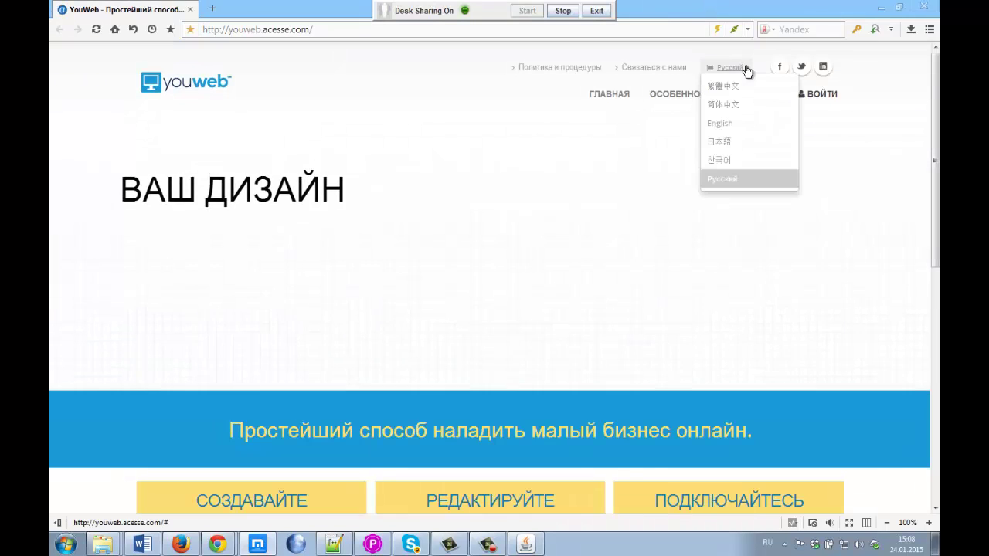
pyautogui.click(822, 94)
pyautogui.click(70, 146)
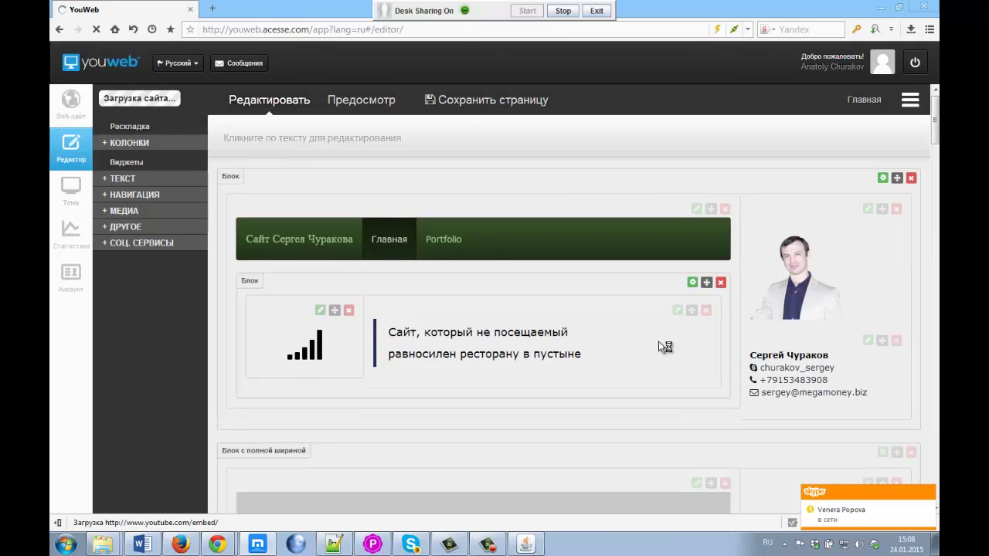
# Step: Scroll down to the footer contact card and activate its text for editing
pyautogui.scroll(-5, 777, 356)
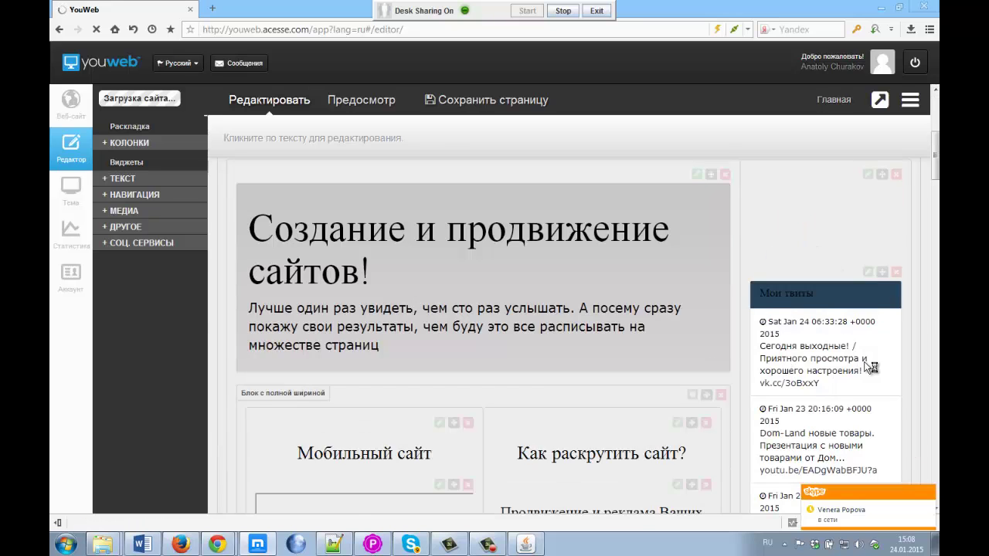
pyautogui.scroll(-10, 933, 380)
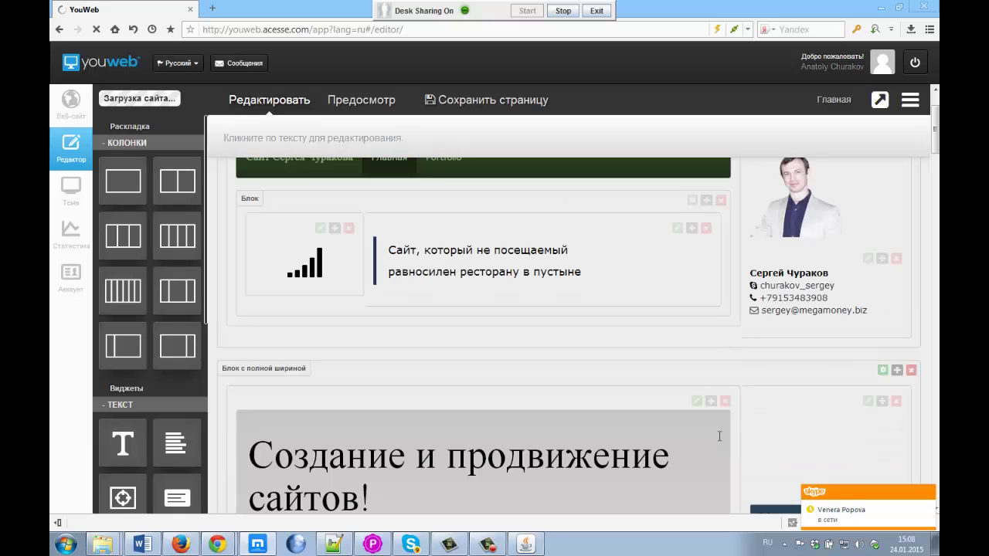
pyautogui.moveTo(936, 131); pyautogui.dragTo(936, 464)
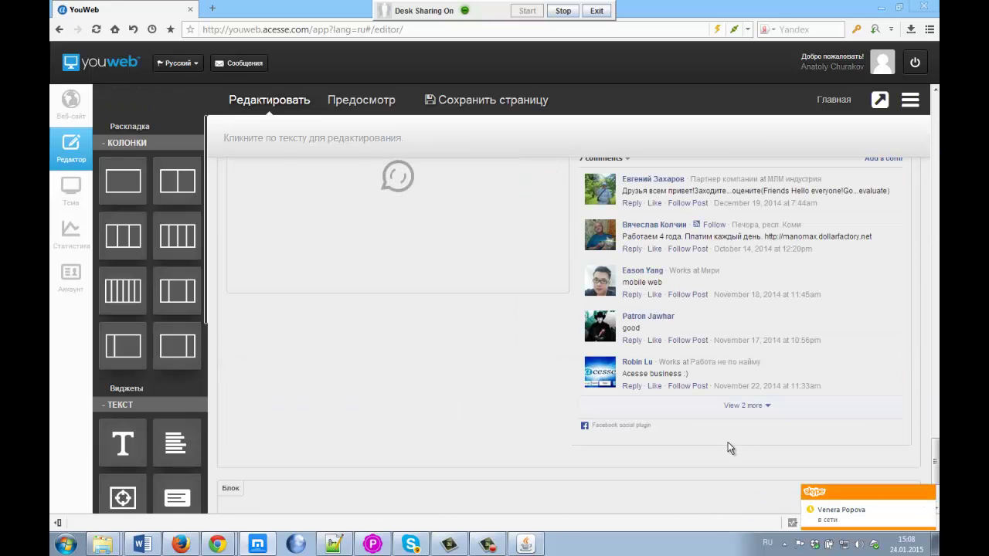
pyautogui.scroll(-2, 730, 448)
pyautogui.click(703, 430)
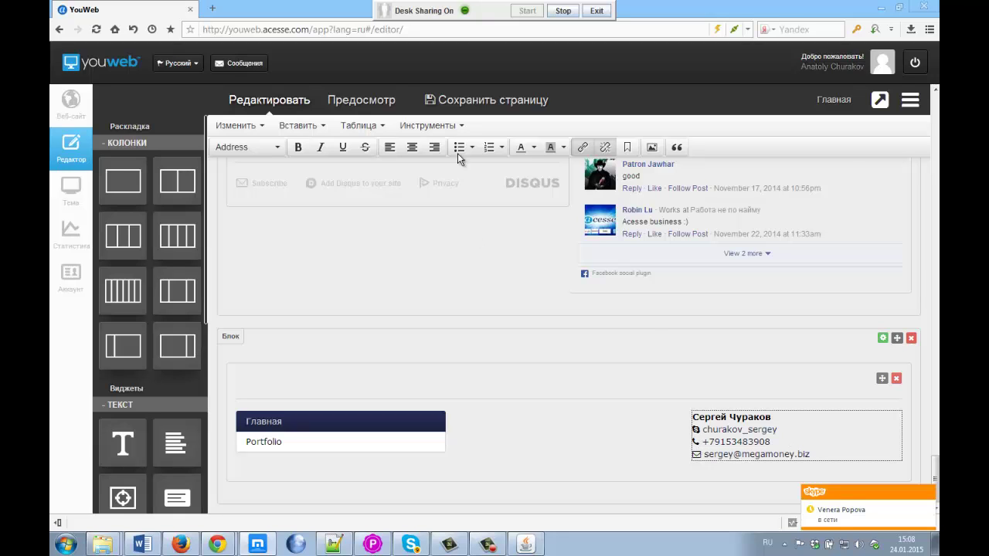
# Step: Select all of the contact block's address HTML, then switch to the Font Awesome page in Chrome
pyautogui.click(423, 128)
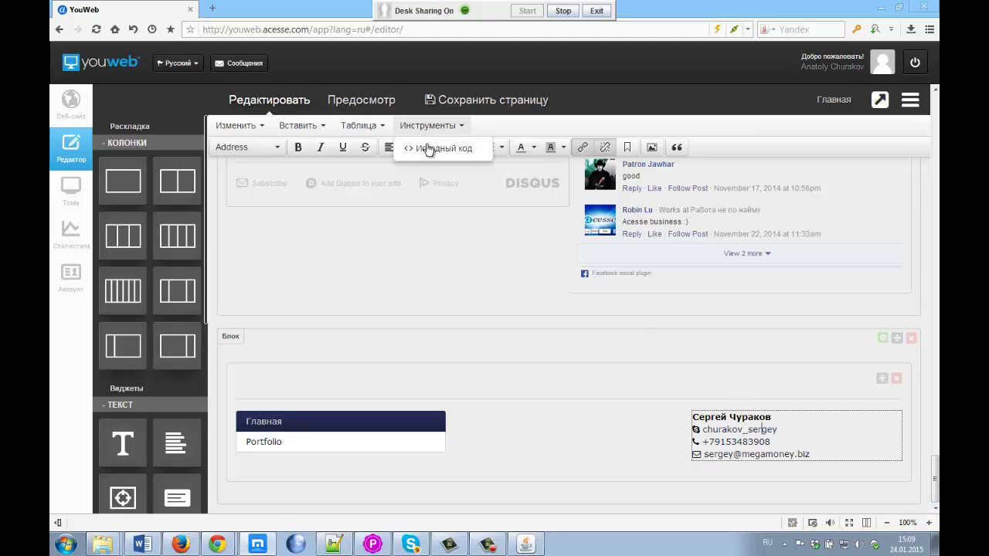
pyautogui.click(440, 151)
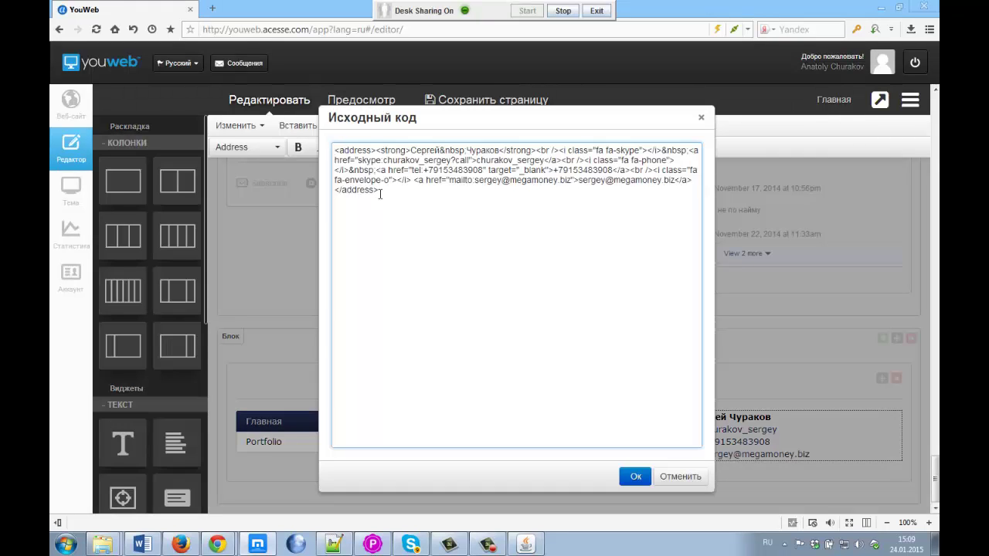
pyautogui.moveTo(380, 194); pyautogui.dragTo(324, 152)
pyautogui.hotkey('ctrl', 'c')
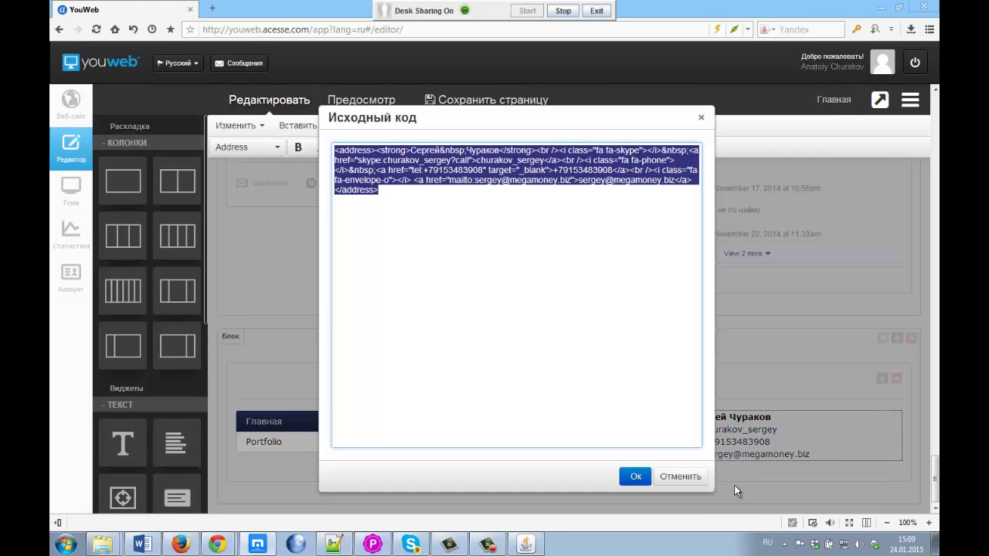
pyautogui.click(684, 477)
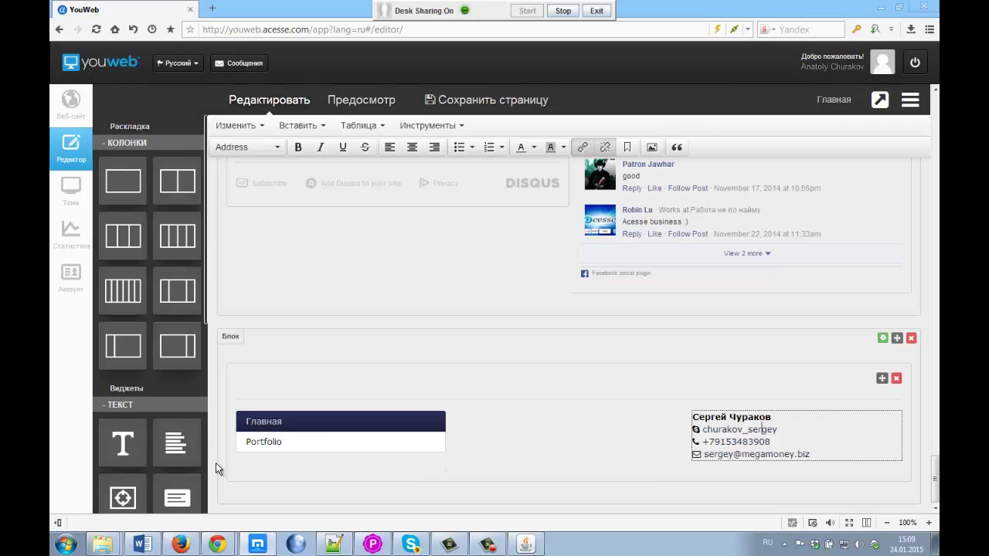
pyautogui.click(218, 546)
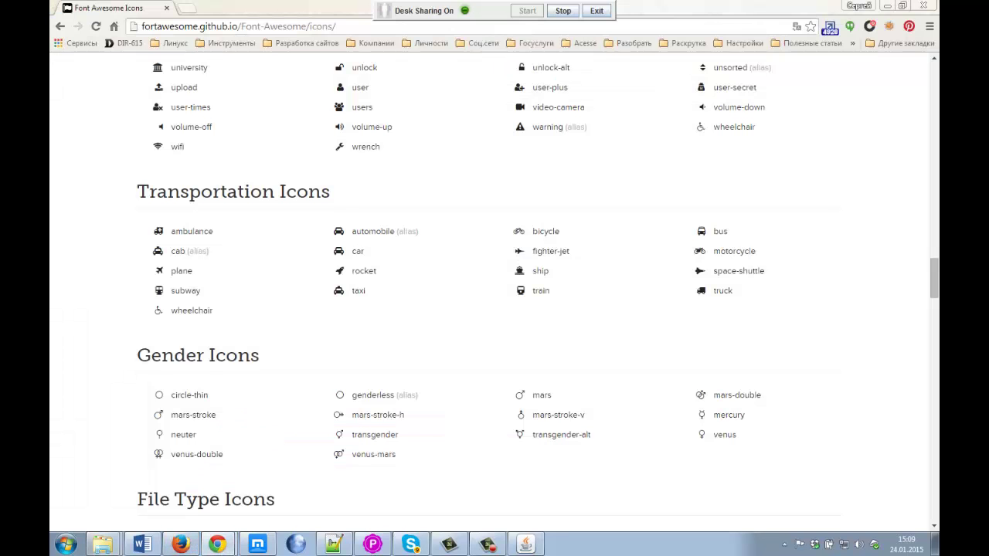
# Step: Check the live landing page, then select the old footer contact text in the editor
pyautogui.click(180, 545)
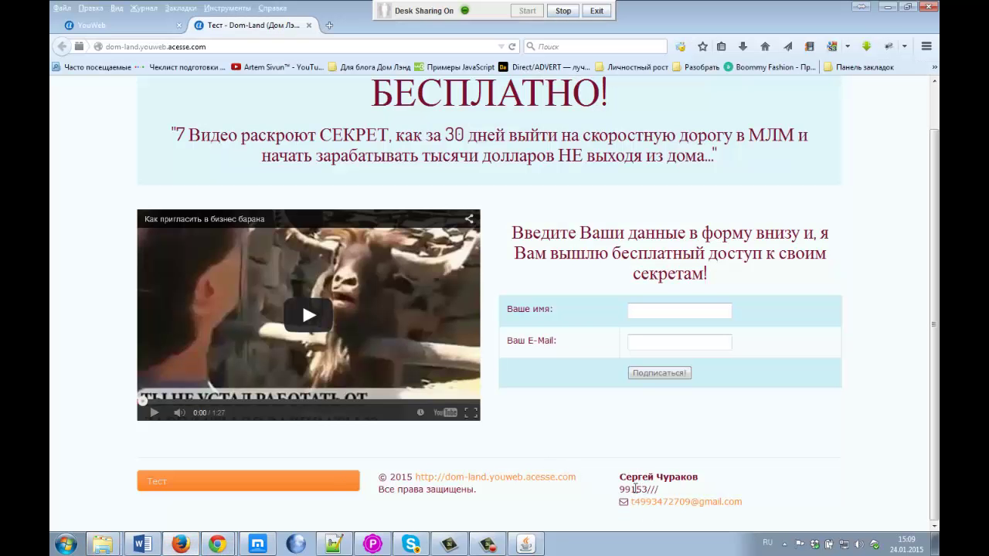
pyautogui.click(124, 24)
pyautogui.click(816, 466)
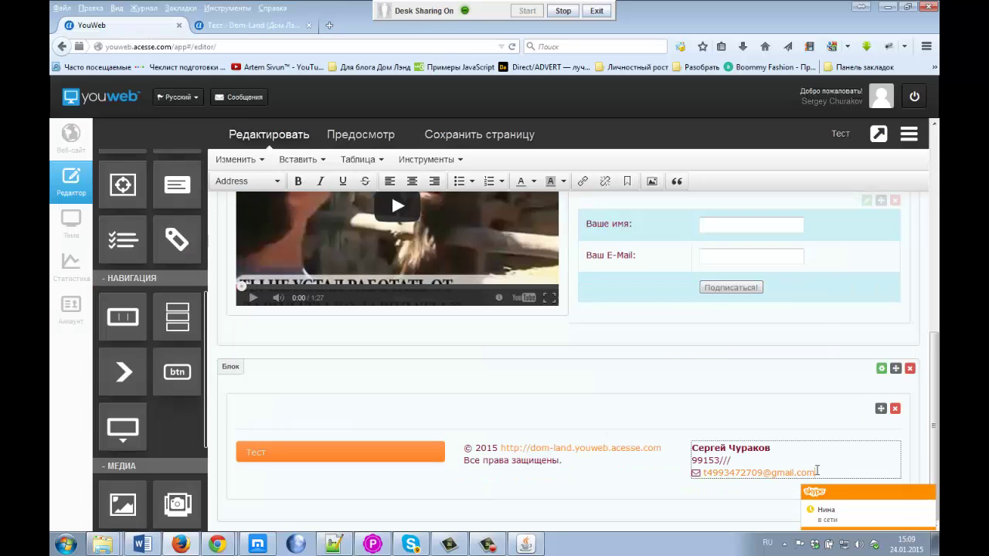
pyautogui.moveTo(816, 471); pyautogui.dragTo(683, 438)
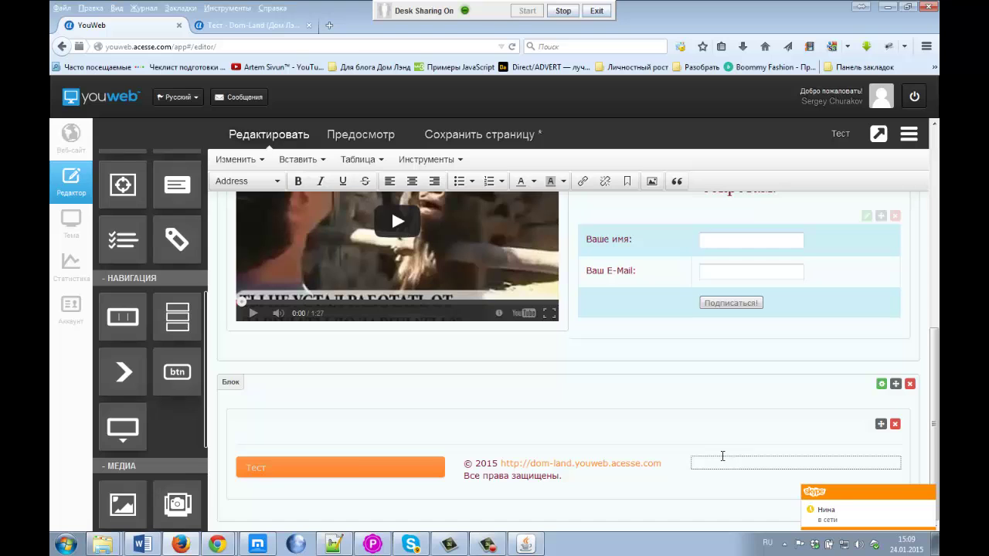
# Step: Replace the empty <address></address> markup with the pasted icon contact code and save the page
pyautogui.click(430, 160)
pyautogui.click(436, 182)
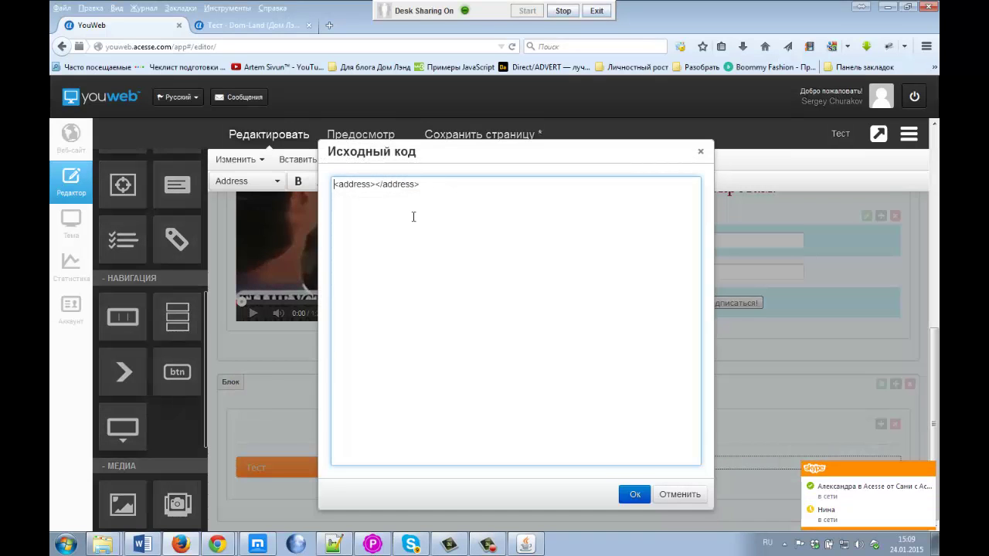
pyautogui.moveTo(420, 186); pyautogui.dragTo(315, 183)
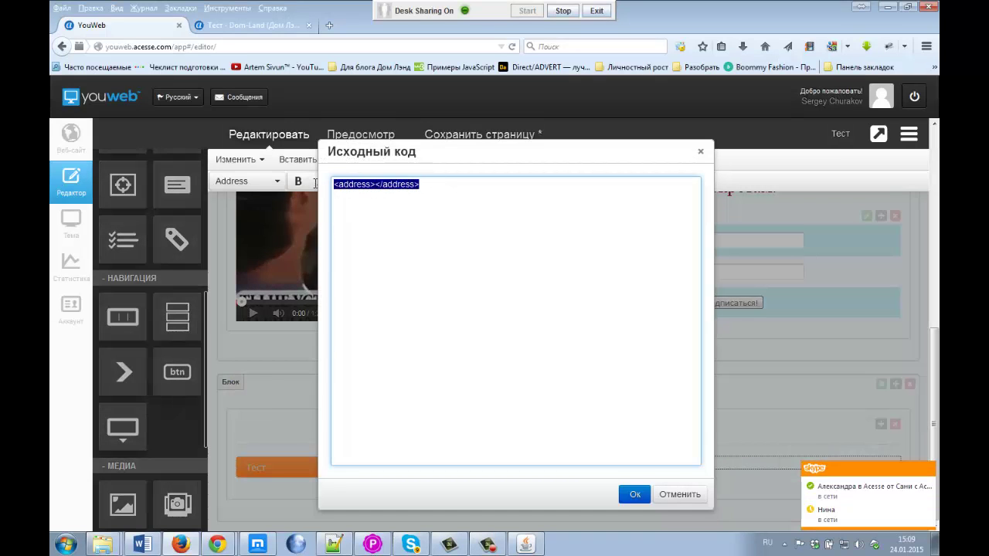
pyautogui.press('Delete')
pyautogui.hotkey('ctrl', 'v')
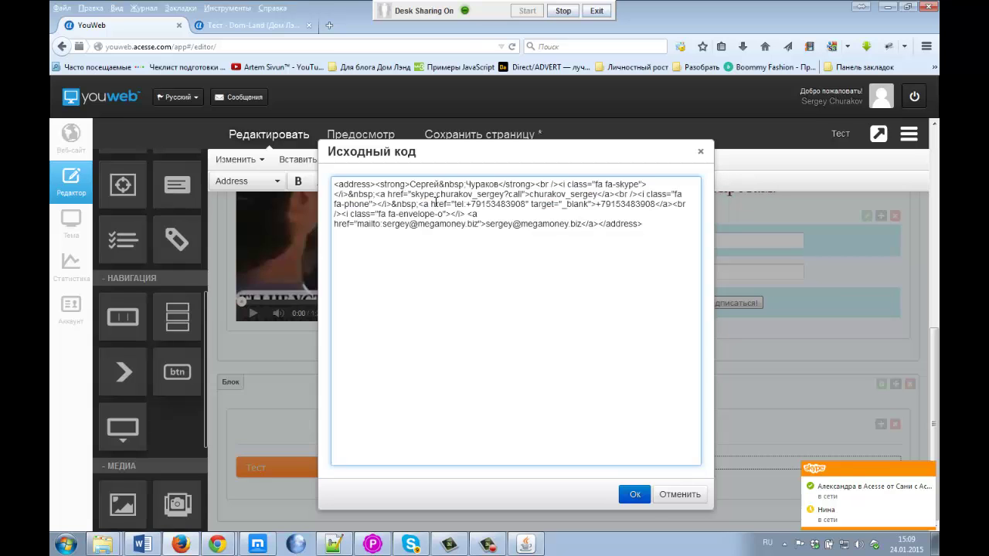
pyautogui.click(634, 495)
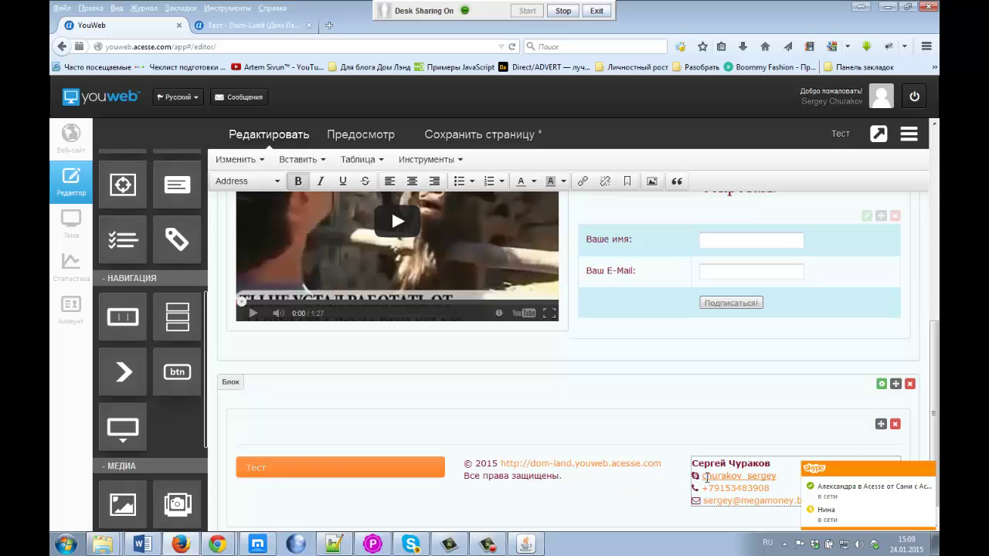
pyautogui.click(504, 134)
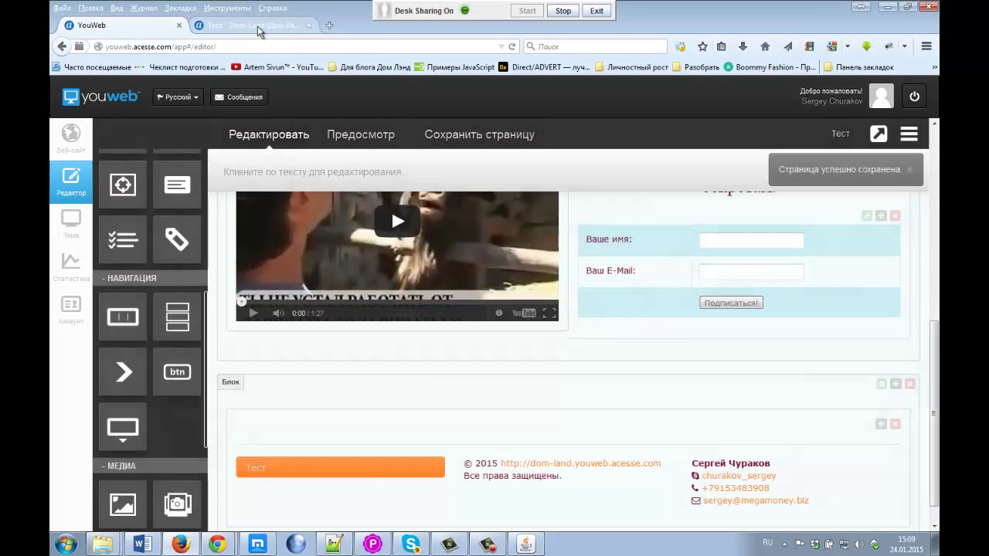
pyautogui.click(256, 25)
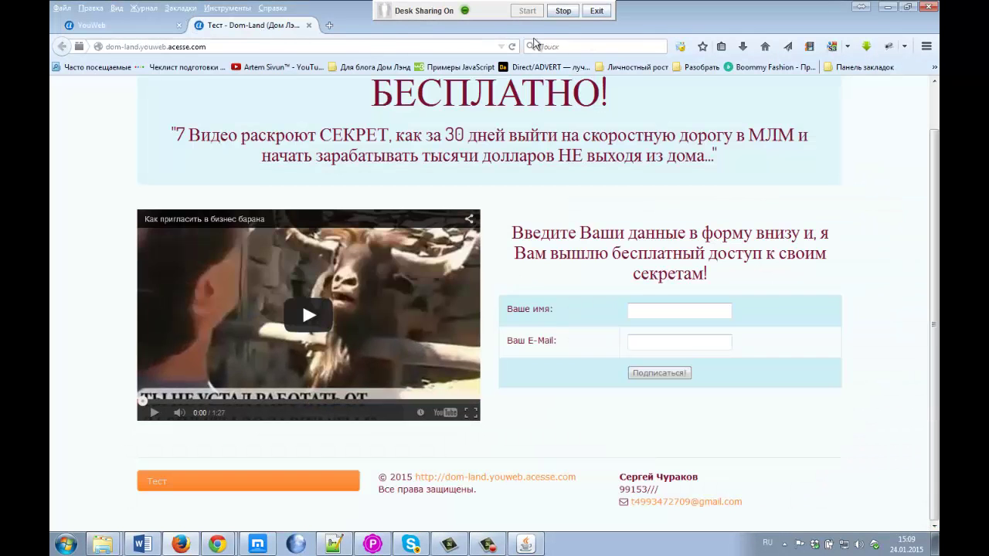
# Step: Reload the live Dom-Land page and inspect the footer's new Skype, phone and e-mail icons
pyautogui.click(512, 46)
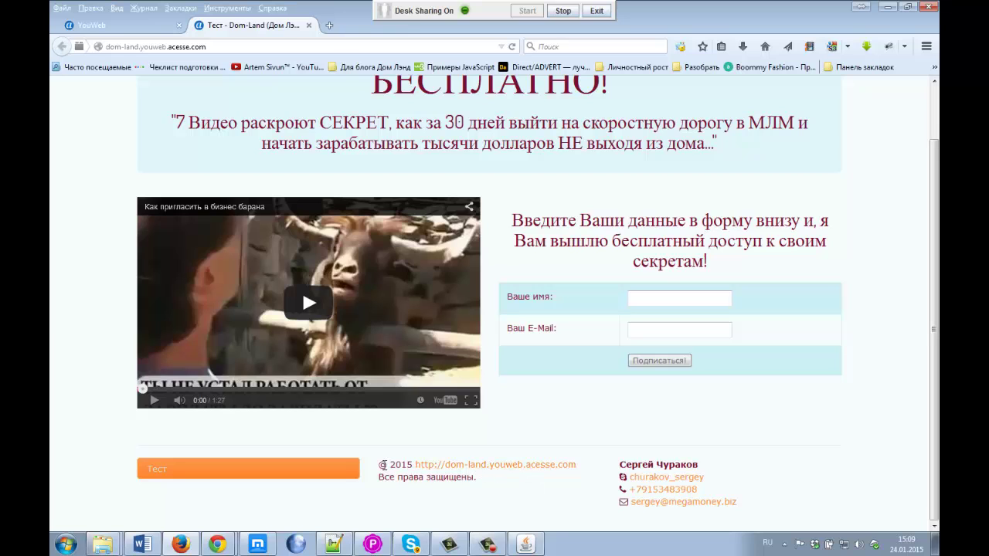
pyautogui.moveTo(395, 477); pyautogui.dragTo(466, 479)
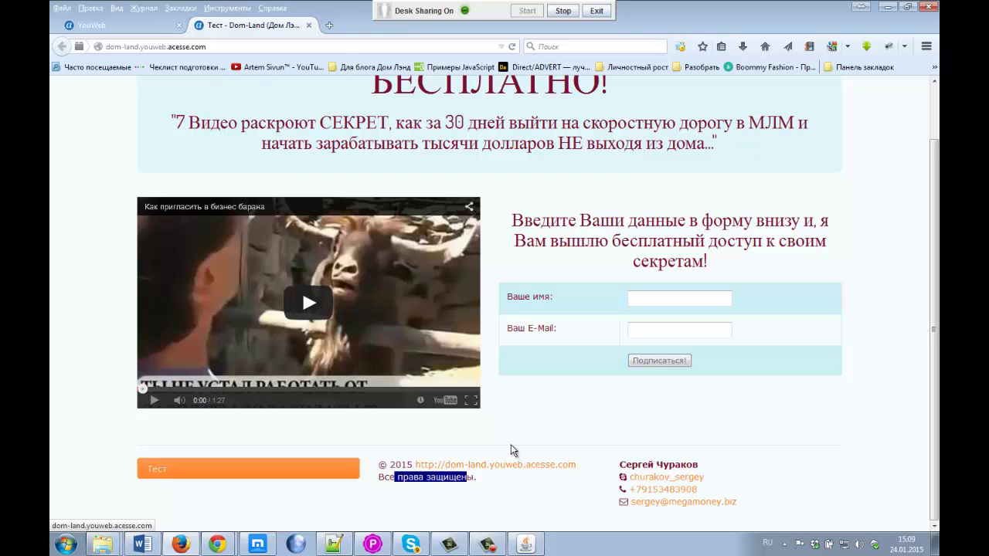
pyautogui.click(519, 413)
# Step: Move 'Все права защищены.' before the site link and put the link on its own line
pyautogui.click(116, 25)
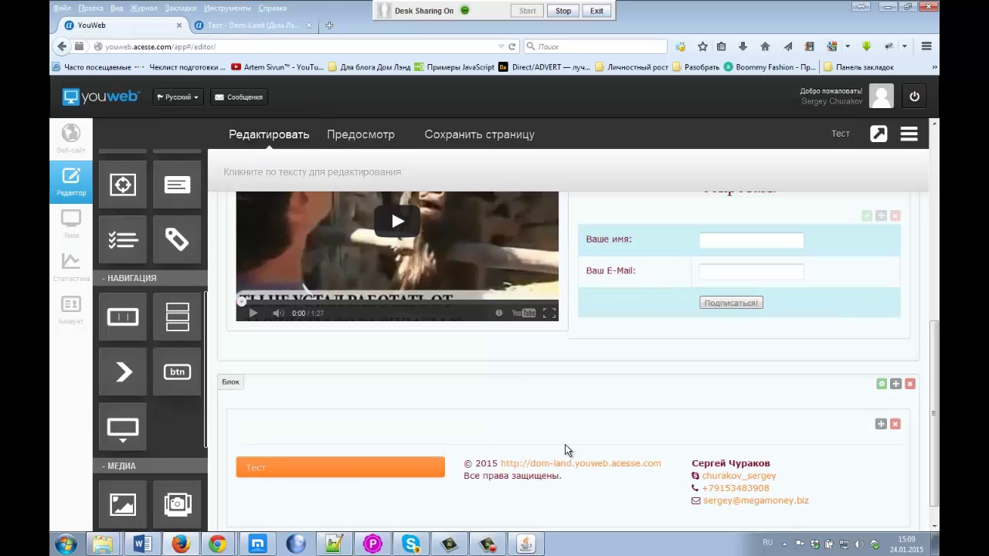
pyautogui.moveTo(569, 478); pyautogui.dragTo(498, 464)
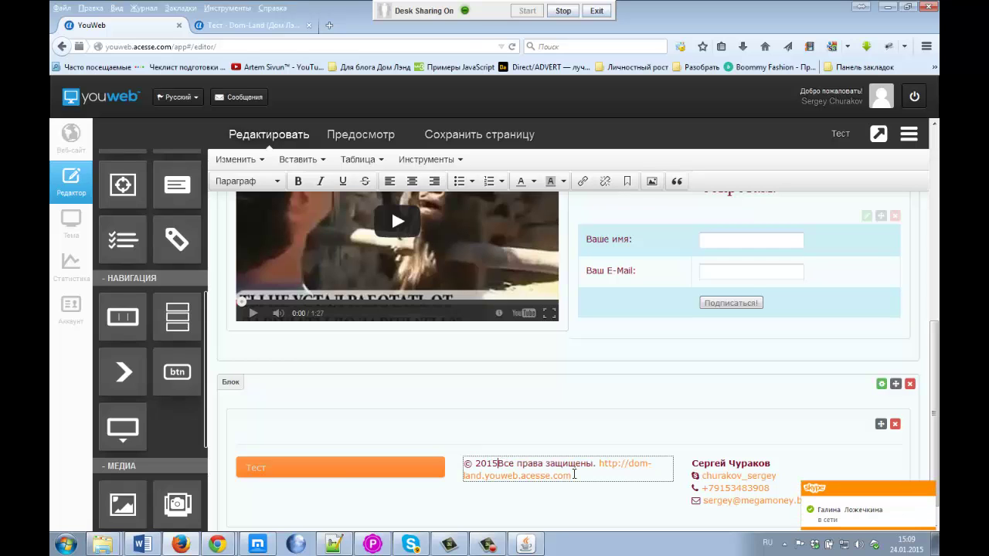
pyautogui.click(600, 464)
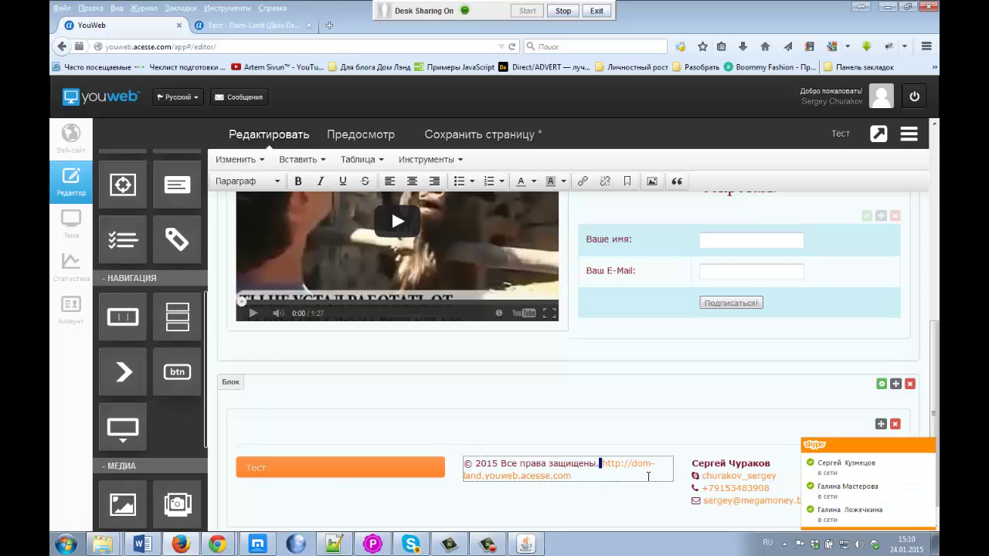
pyautogui.press('Return')
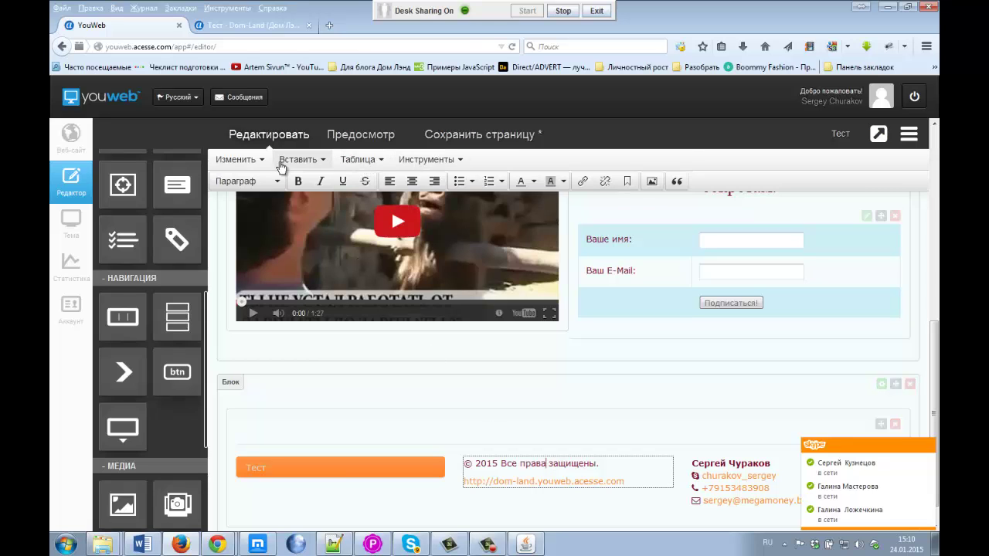
# Step: Centre the copyright line and the site link line, then save the page
pyautogui.click(412, 181)
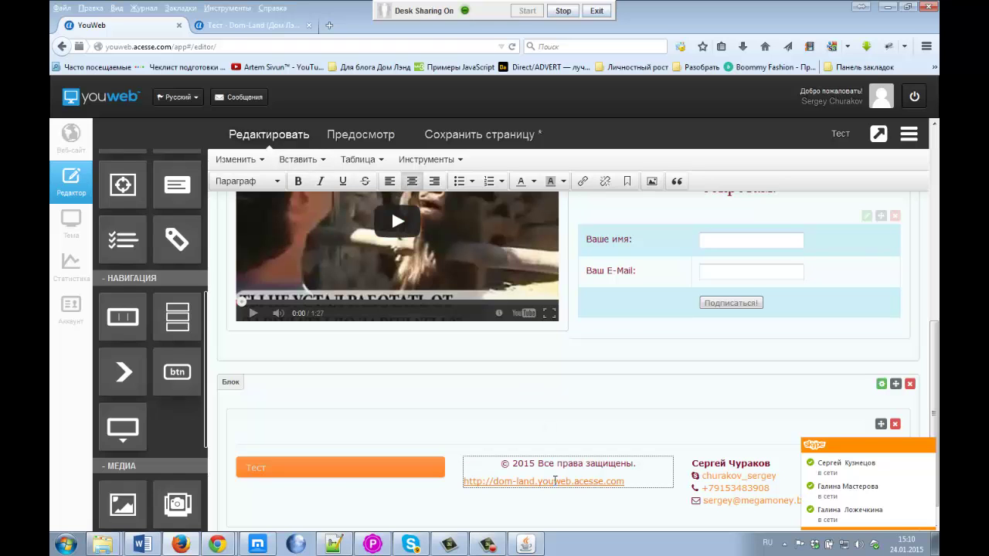
pyautogui.click(554, 481)
pyautogui.click(412, 181)
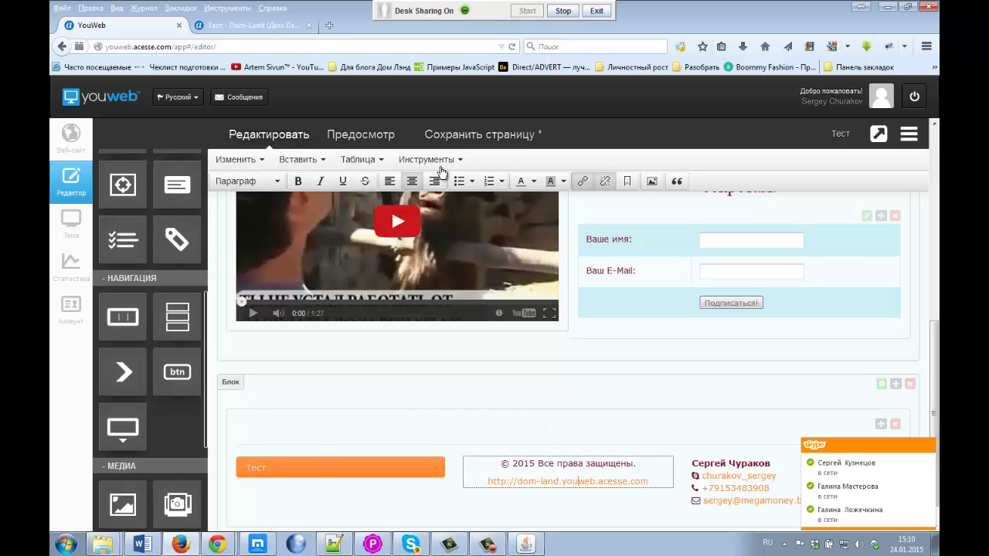
pyautogui.click(457, 134)
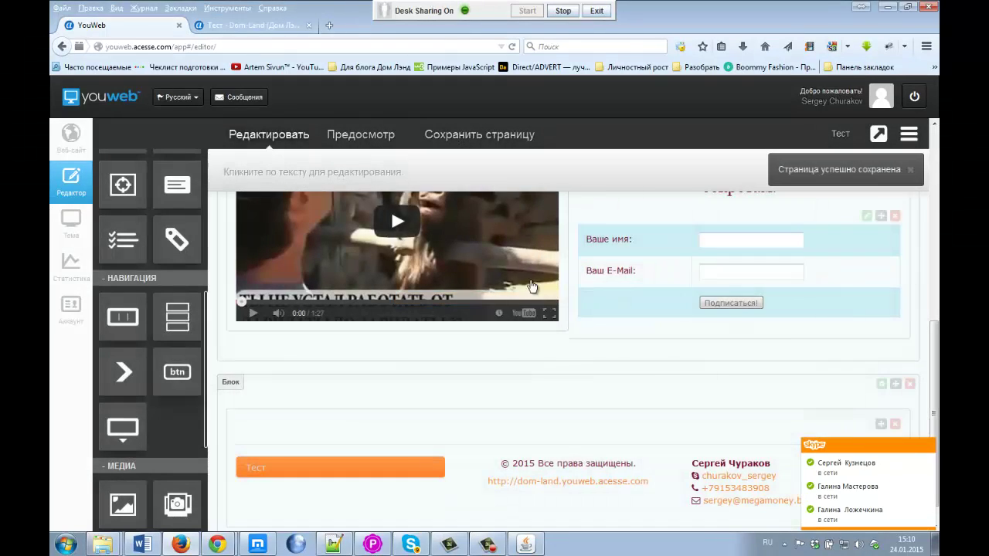
pyautogui.click(255, 27)
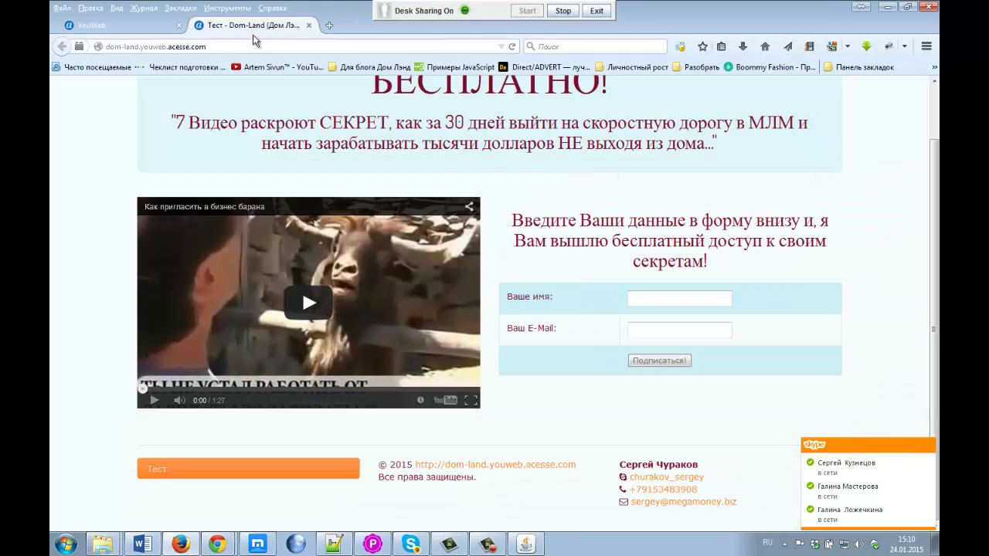
# Step: Reload the live page to confirm the centred copyright, then select the footer contacts block in the editor
pyautogui.click(513, 48)
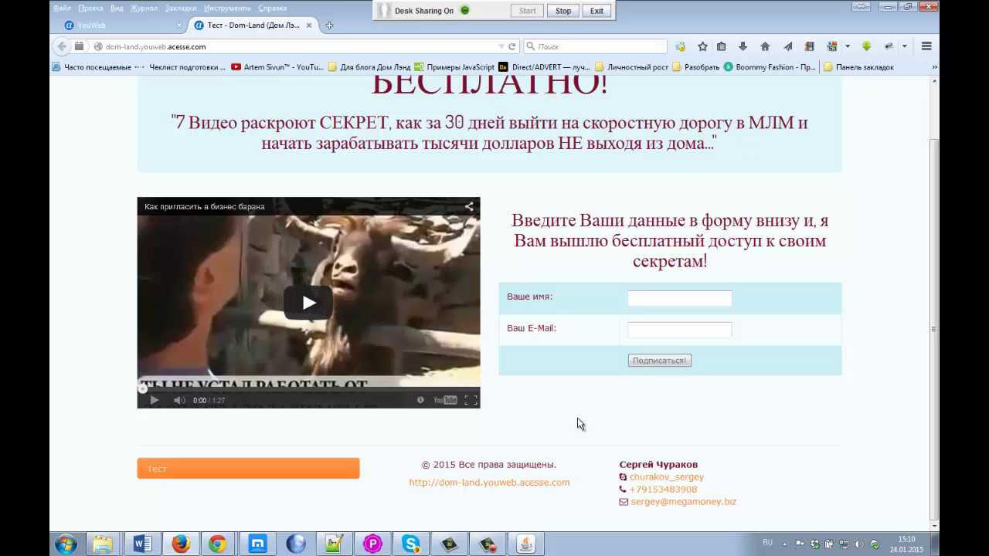
pyautogui.click(140, 30)
pyautogui.click(766, 466)
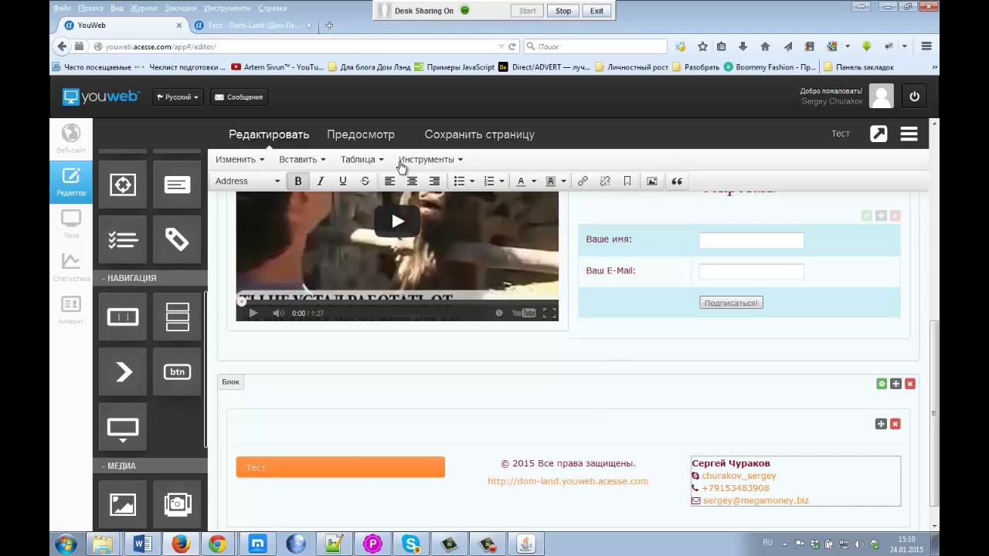
# Step: Open the footer contact block's HTML source and move the dialog aside
pyautogui.click(401, 162)
pyautogui.click(437, 184)
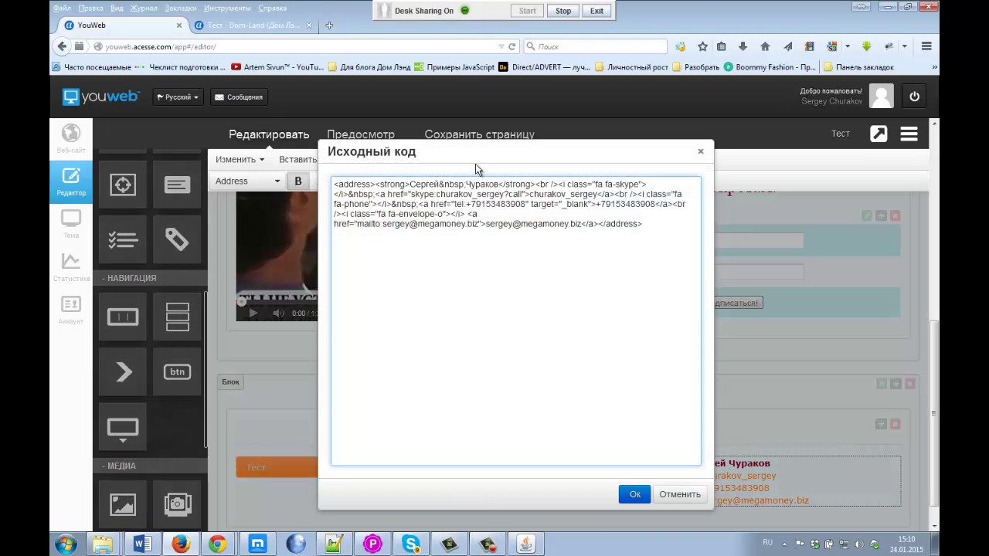
pyautogui.moveTo(476, 169); pyautogui.dragTo(310, 152)
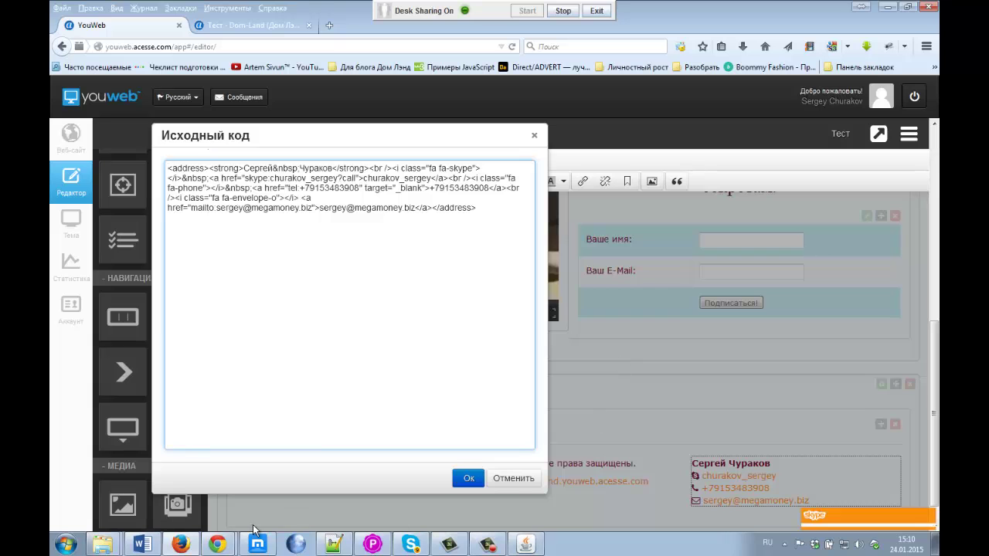
# Step: Read the meeting chat, then restore and narrow the editor window beside it
pyautogui.moveTo(218, 544)
pyautogui.click(221, 495)
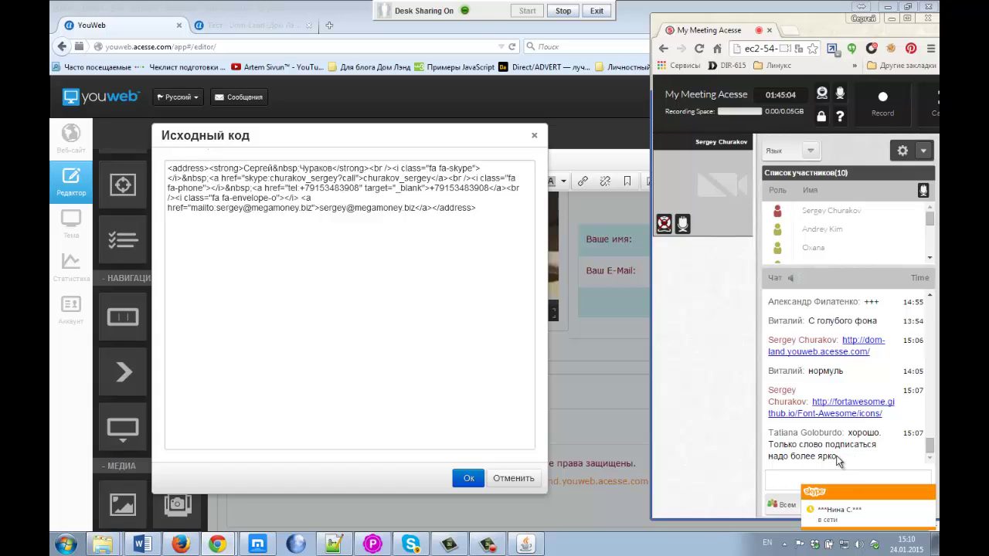
pyautogui.moveTo(839, 462); pyautogui.dragTo(804, 439)
pyautogui.click(805, 441)
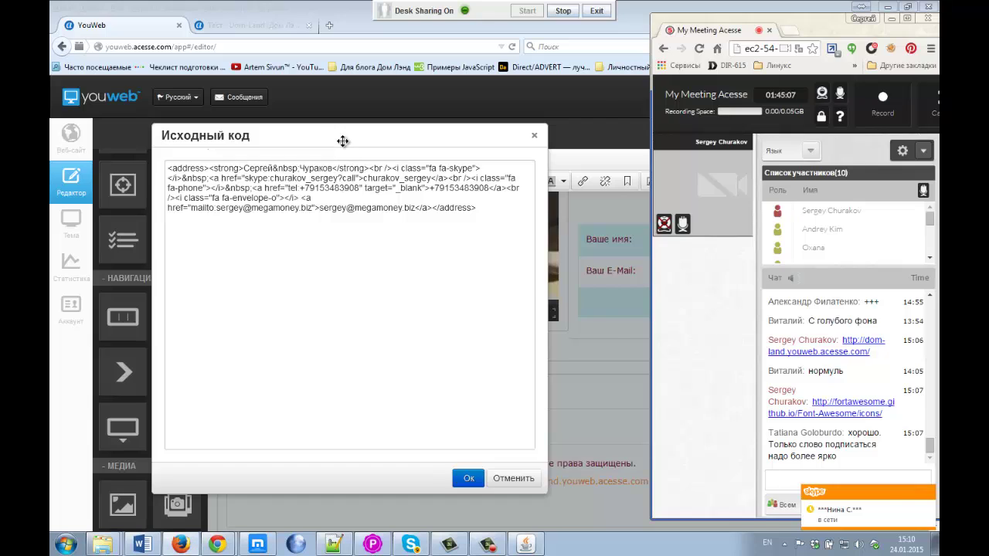
pyautogui.moveTo(339, 137); pyautogui.dragTo(345, 144)
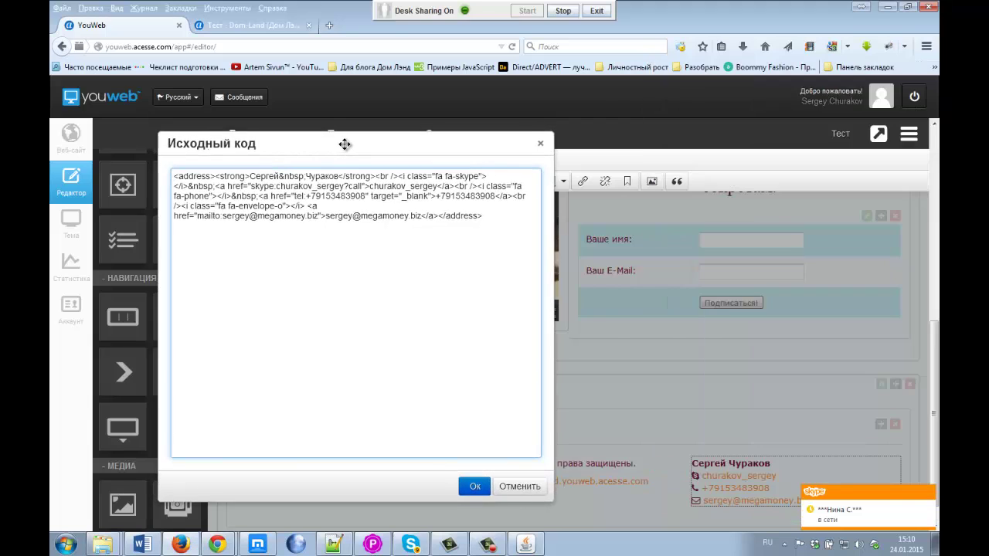
pyautogui.click(901, 7)
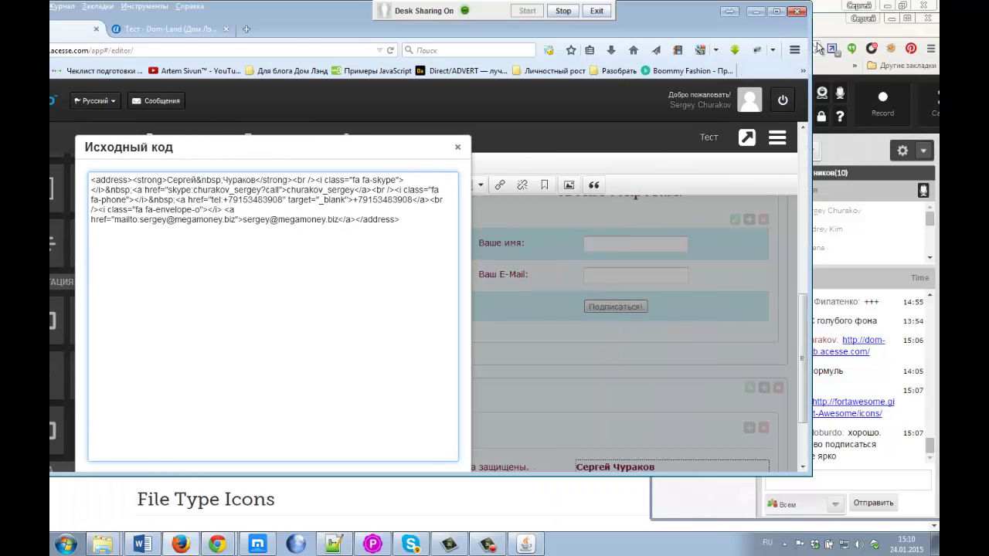
pyautogui.moveTo(812, 40); pyautogui.dragTo(725, 41)
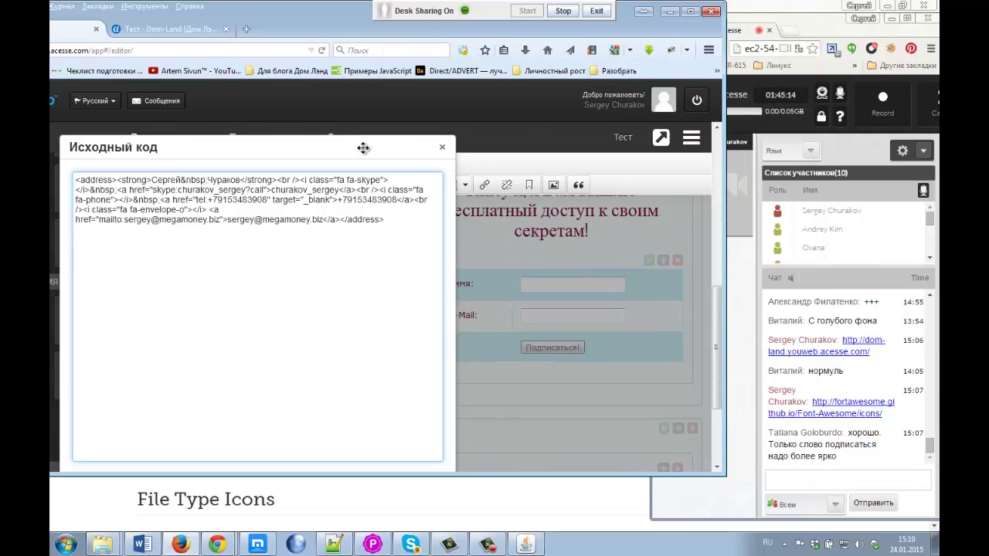
pyautogui.moveTo(364, 148); pyautogui.dragTo(409, 149)
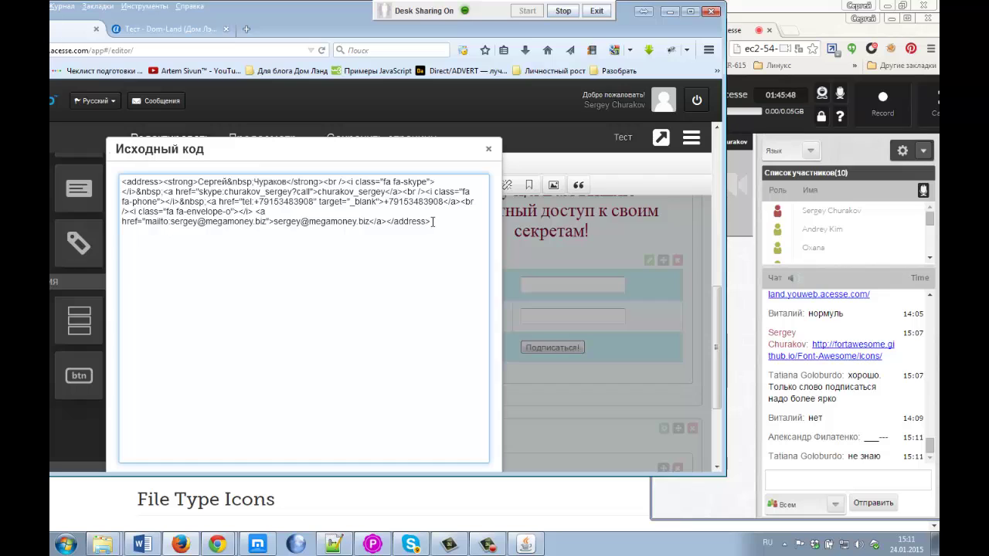
pyautogui.moveTo(163, 182); pyautogui.dragTo(163, 181)
pyautogui.click(130, 181)
pyautogui.click(162, 182)
pyautogui.moveTo(163, 181); pyautogui.dragTo(118, 181)
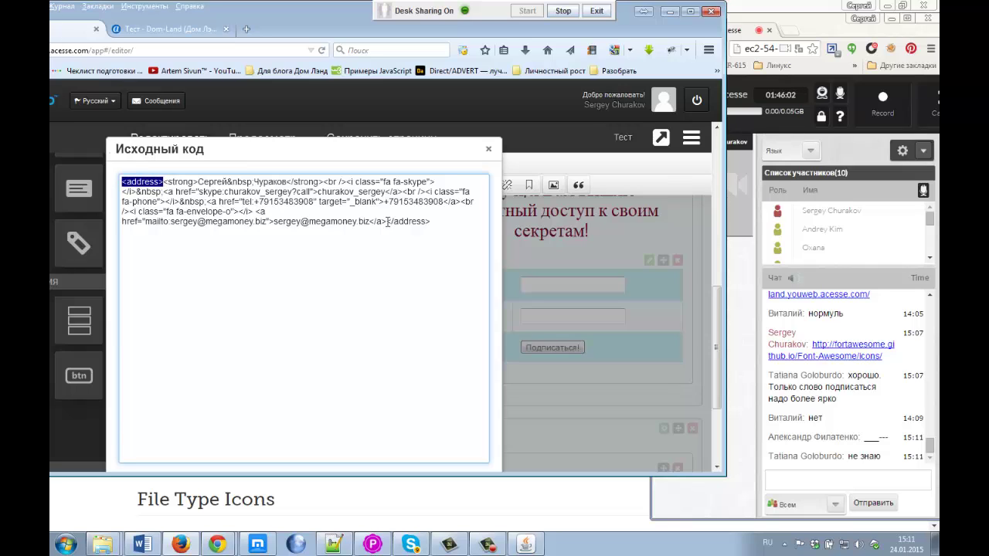
pyautogui.moveTo(387, 222); pyautogui.dragTo(392, 222)
pyautogui.click(431, 222)
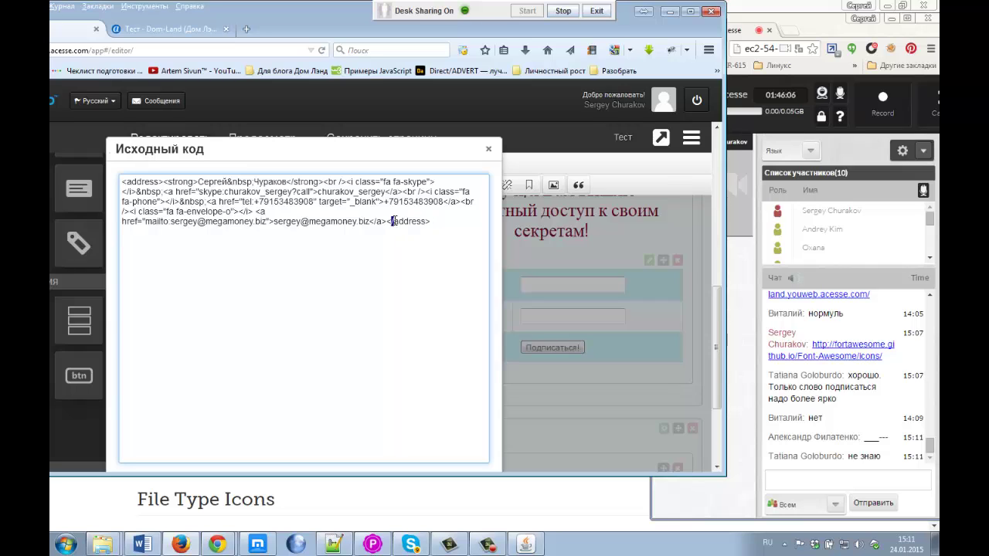
pyautogui.press('BackSpace')
pyautogui.write('/')
pyautogui.moveTo(164, 184); pyautogui.dragTo(388, 221)
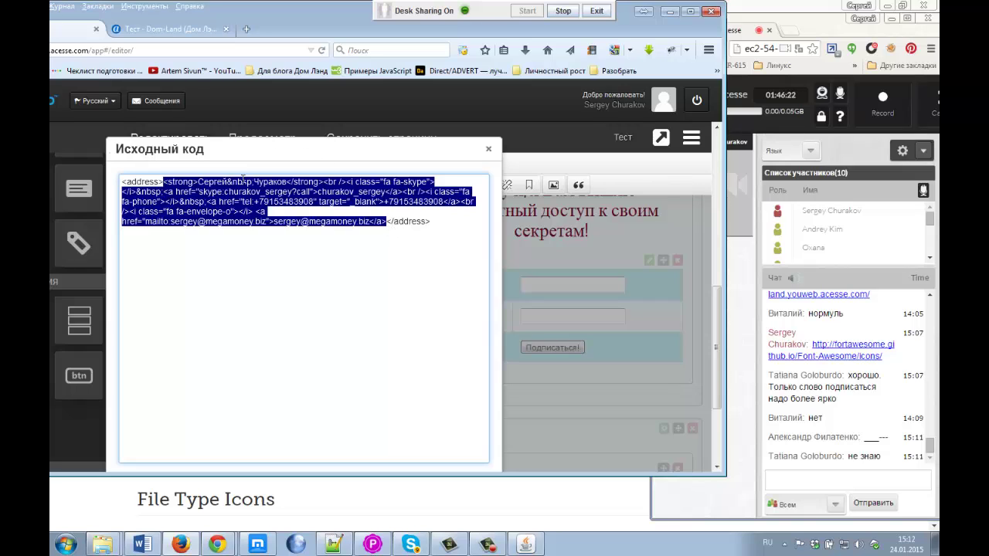
# Step: Insert a line break after the name's first <br /> so the Skype icon code starts a new line
pyautogui.click(256, 201)
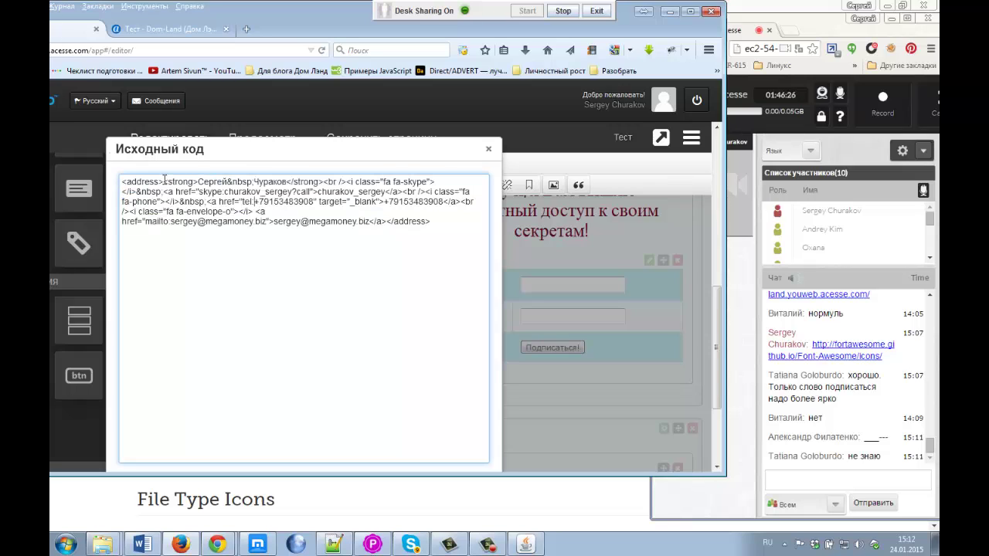
pyautogui.moveTo(164, 180); pyautogui.dragTo(197, 181)
pyautogui.click(287, 182)
pyautogui.moveTo(198, 182); pyautogui.dragTo(326, 182)
pyautogui.click(289, 181)
pyautogui.click(294, 184)
pyautogui.moveTo(199, 183); pyautogui.dragTo(163, 182)
pyautogui.moveTo(286, 181); pyautogui.dragTo(322, 181)
pyautogui.click(279, 187)
pyautogui.moveTo(197, 182); pyautogui.dragTo(289, 179)
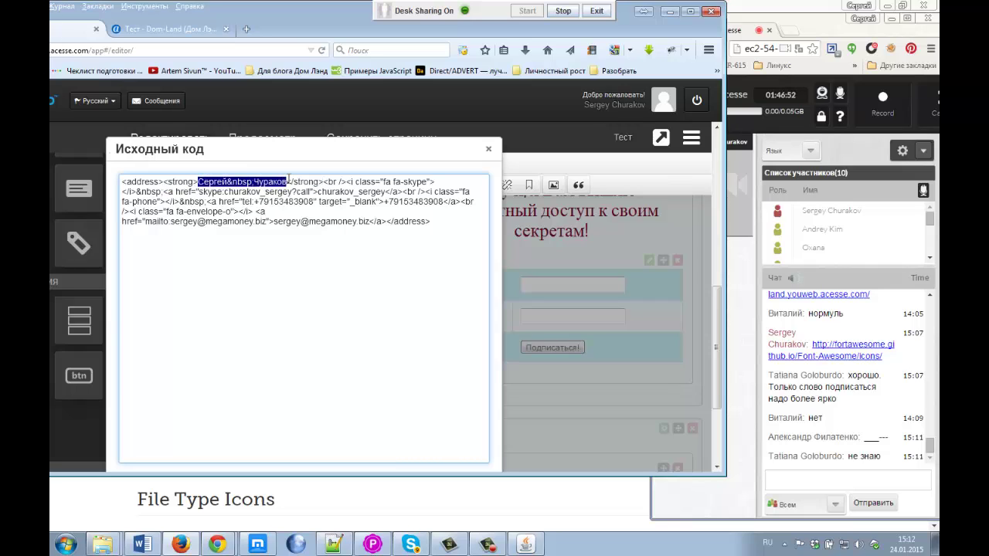
pyautogui.click(325, 183)
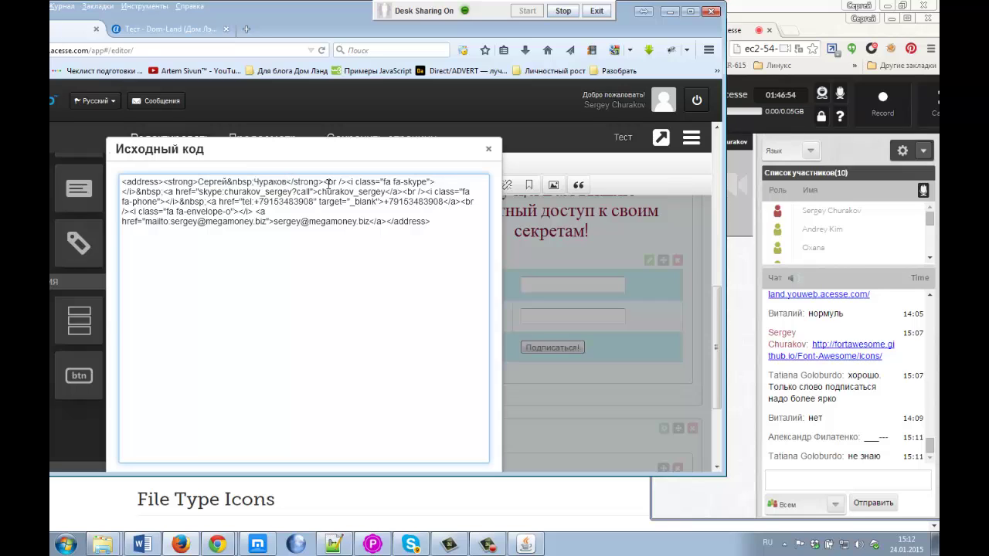
pyautogui.moveTo(322, 182); pyautogui.dragTo(327, 182)
pyautogui.click(348, 183)
pyautogui.press('Return')
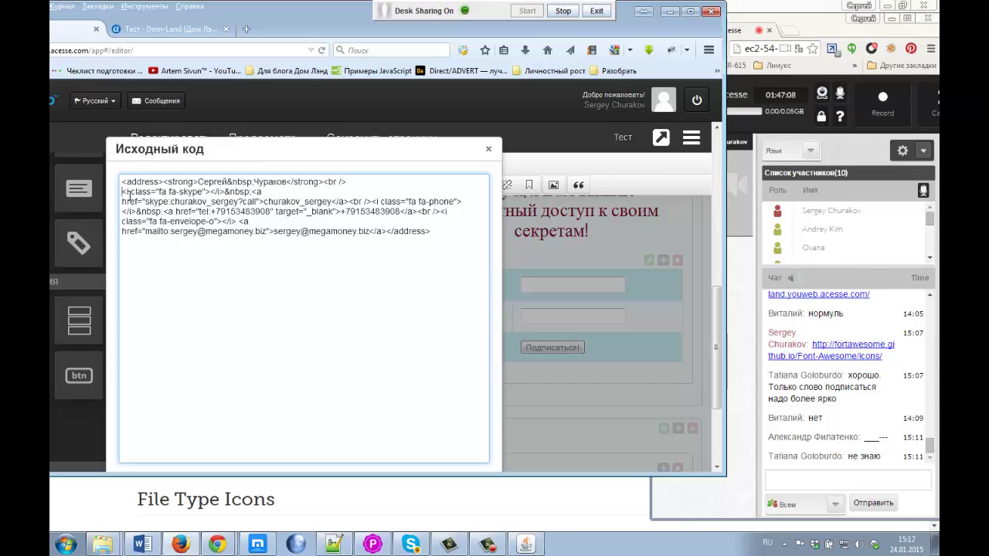
# Step: Select the whole fa fa-skype icon tag on its new line
pyautogui.moveTo(121, 192); pyautogui.dragTo(132, 192)
pyautogui.doubleClick(162, 191)
pyautogui.moveTo(179, 192); pyautogui.dragTo(210, 191)
pyautogui.click(211, 191)
pyautogui.moveTo(231, 192); pyautogui.dragTo(203, 191)
pyautogui.click(214, 192)
pyautogui.moveTo(225, 191); pyautogui.dragTo(121, 191)
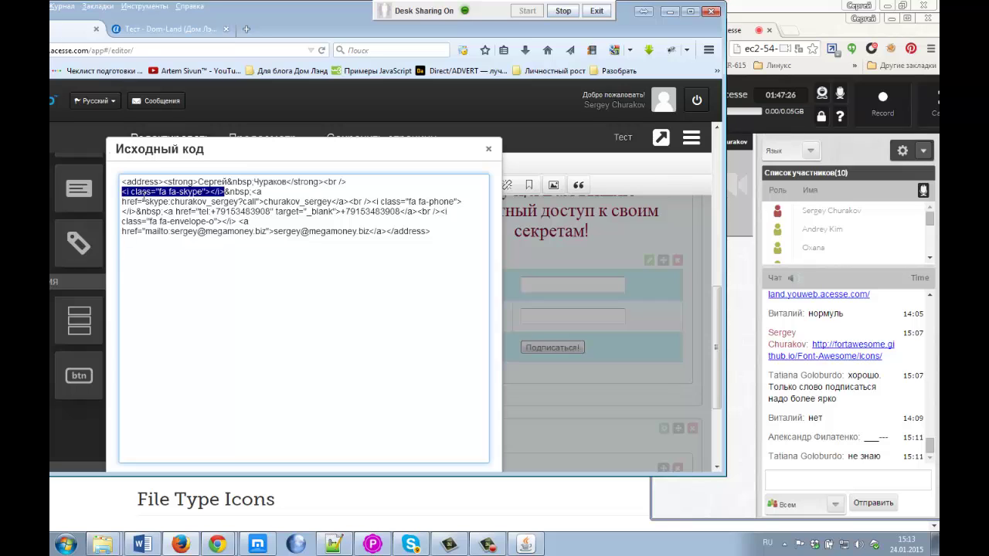
# Step: Bring the Font Awesome icons page forward in Chrome and scroll up the icon list
pyautogui.click(217, 544)
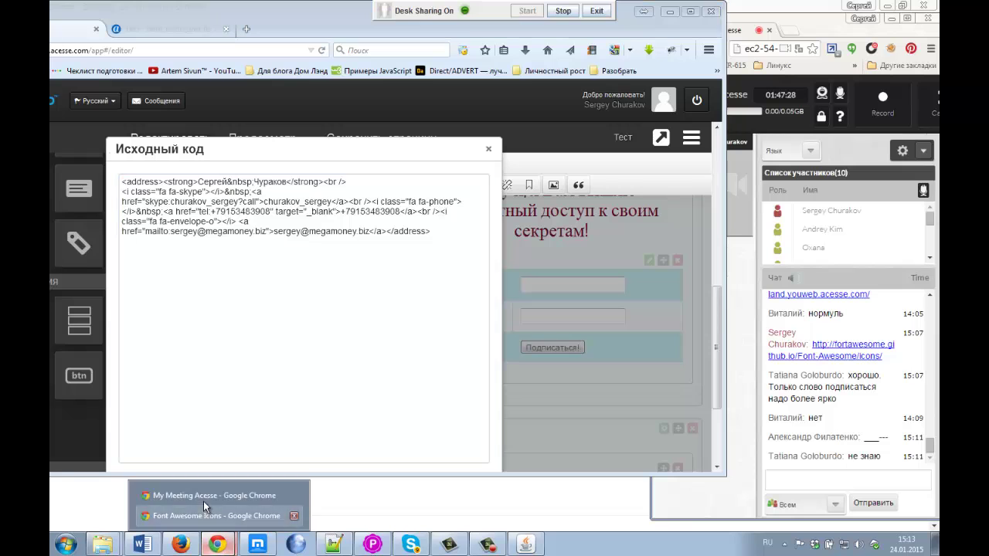
pyautogui.click(204, 497)
pyautogui.click(217, 544)
pyautogui.click(209, 514)
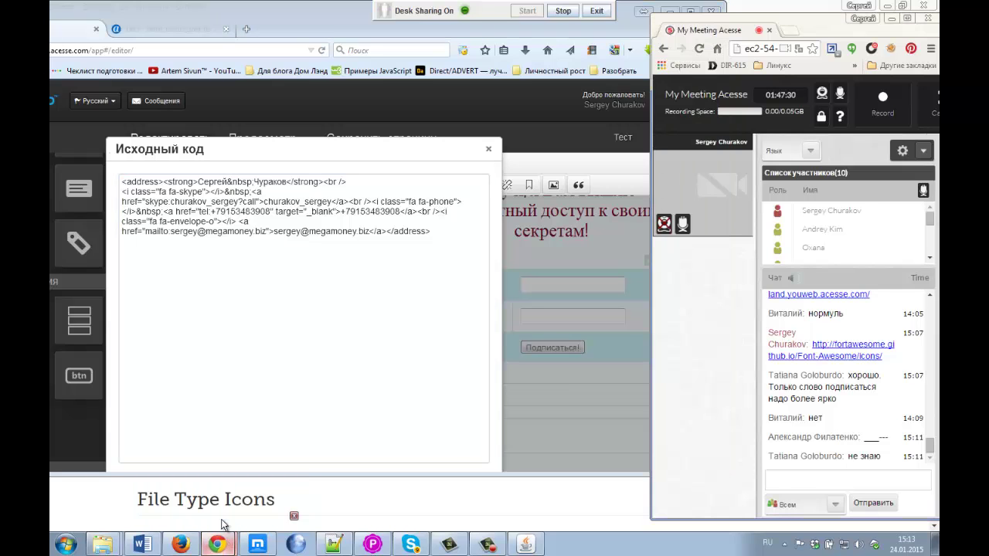
pyautogui.scroll(7, 332, 209)
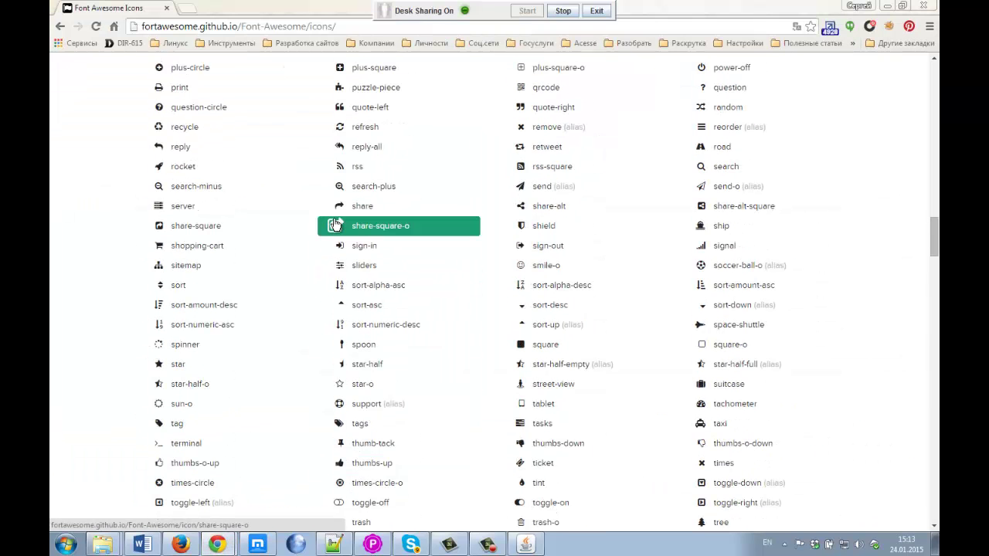
pyautogui.scroll(9, 208, 179)
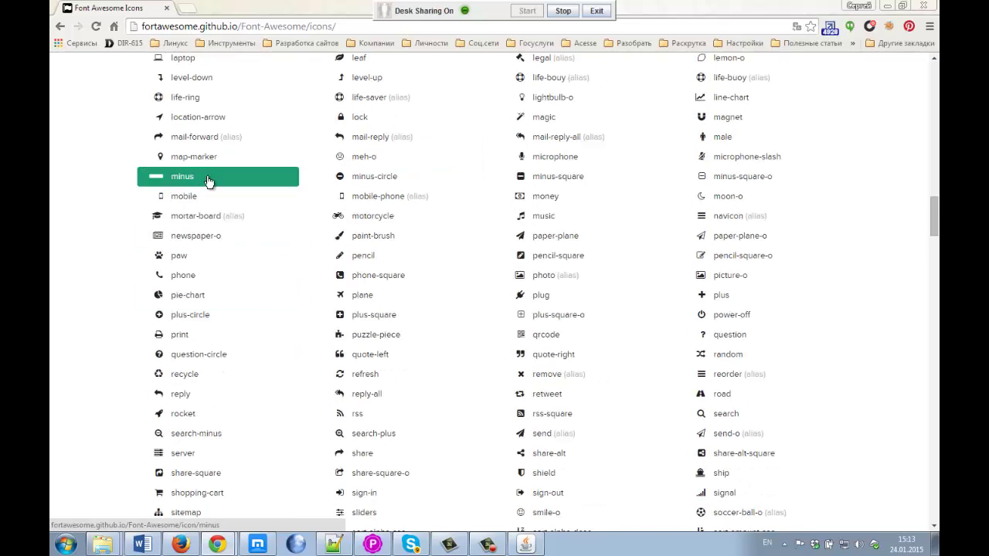
# Step: Scroll up to the 40 New Icons section and open the whatsapp icon's page
pyautogui.scroll(10, 209, 179)
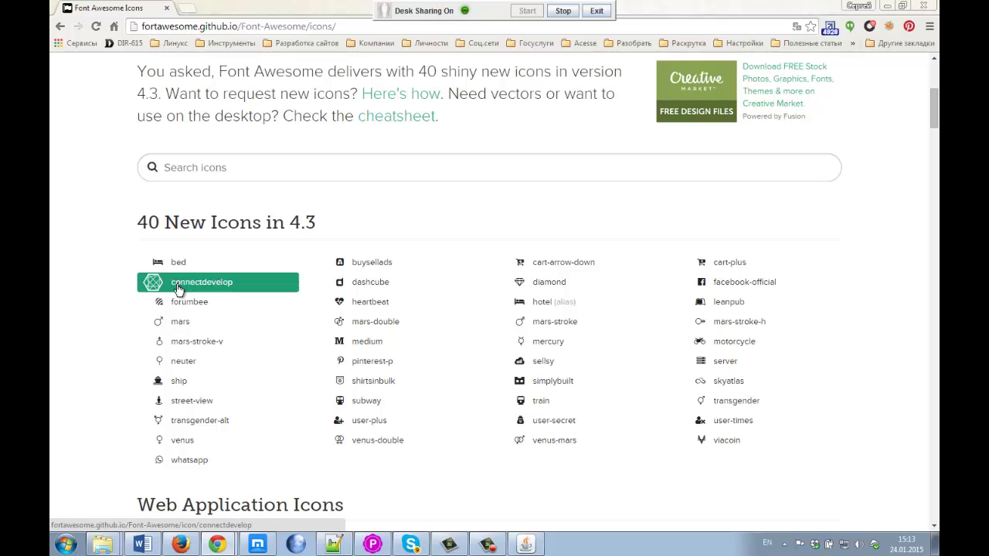
pyautogui.click(191, 465)
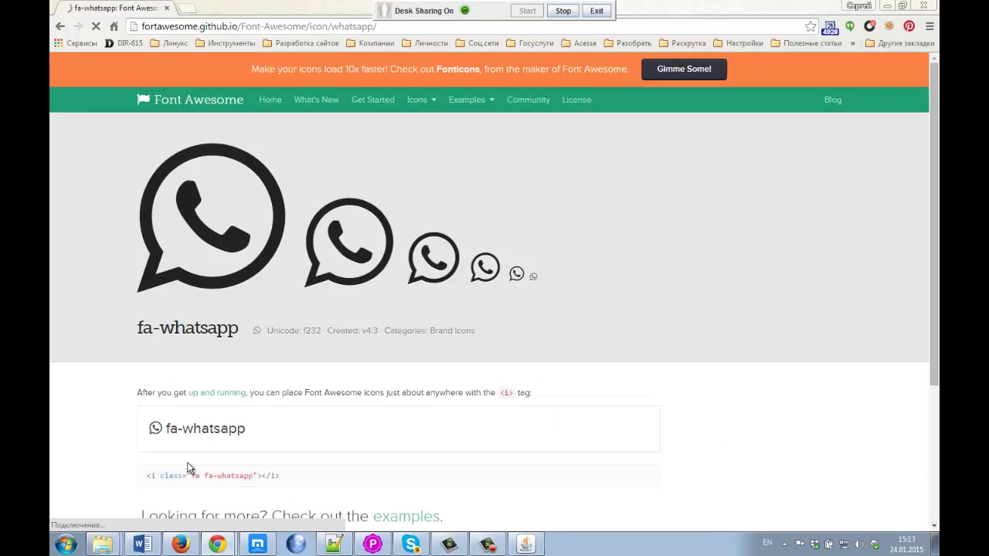
# Step: Select the <i class="fa fa-whatsapp"></i> snippet and restore the Chrome window next to the editor
pyautogui.scroll(-1, 136, 320)
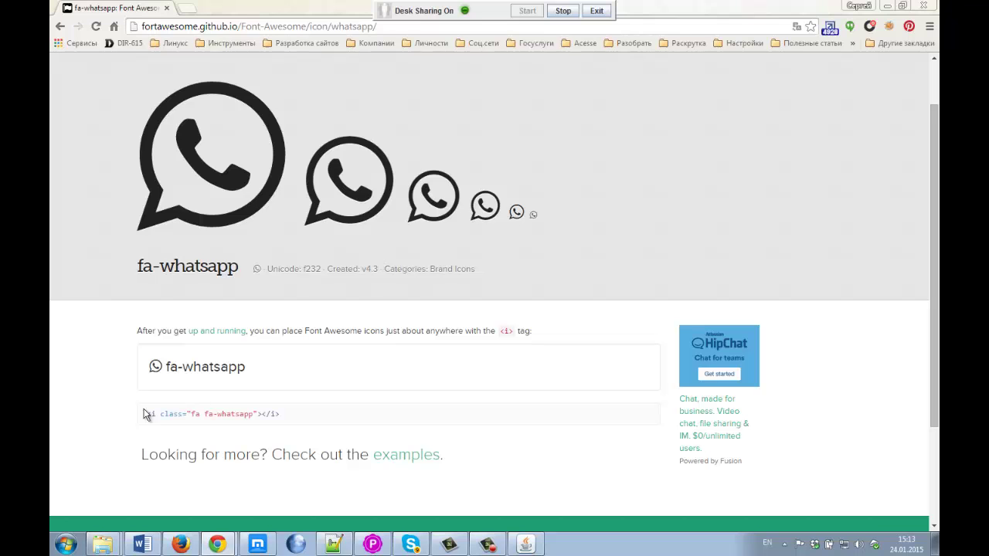
pyautogui.scroll(-1, 140, 411)
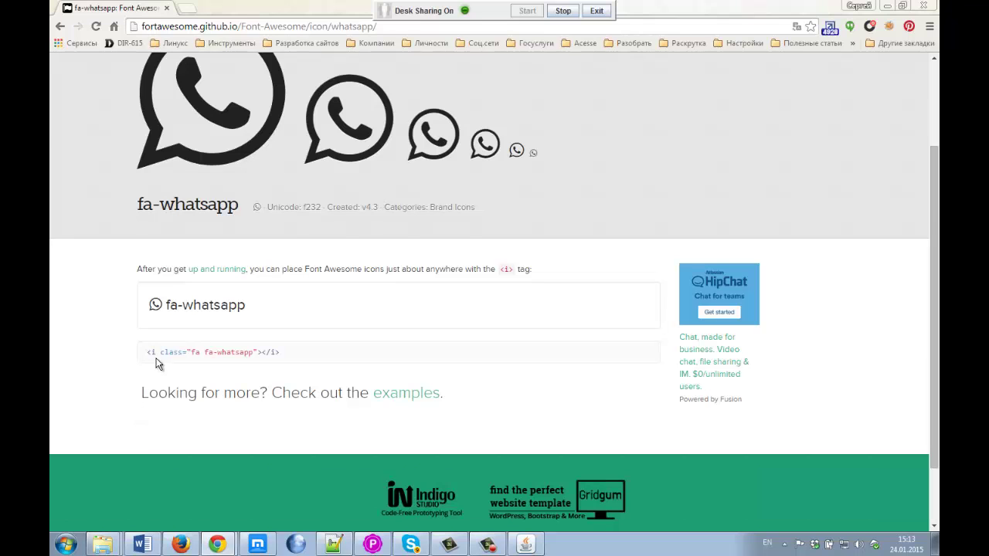
pyautogui.moveTo(145, 353); pyautogui.dragTo(279, 353)
pyautogui.moveTo(695, 9); pyautogui.dragTo(659, 42)
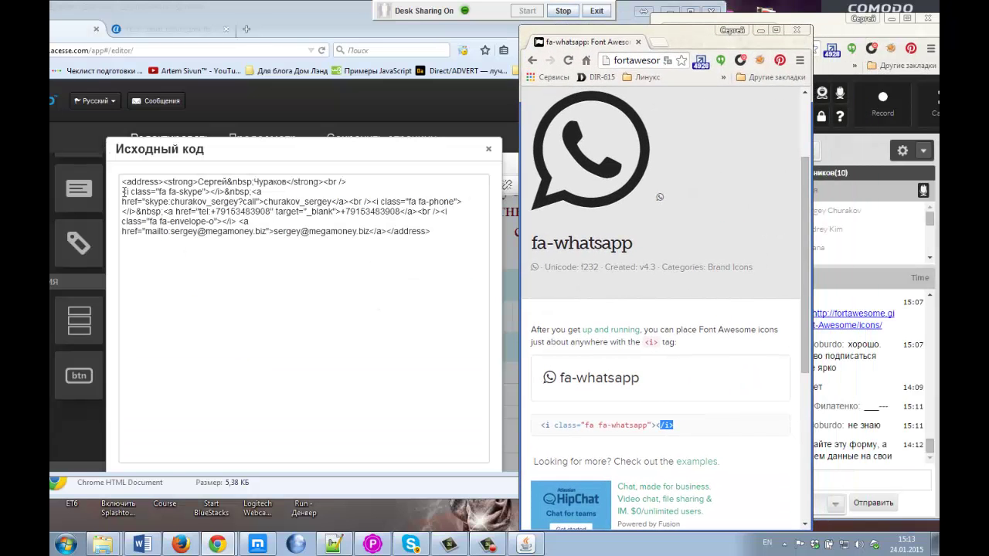
# Step: Copy the fa-whatsapp icon code and paste it right after the Skype icon tag
pyautogui.click(124, 191)
pyautogui.doubleClick(141, 191)
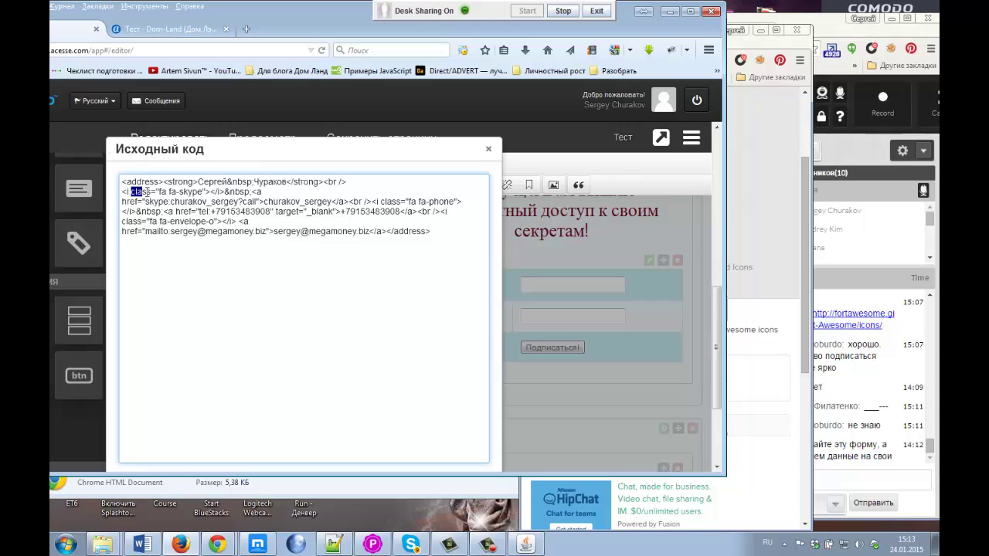
pyautogui.moveTo(159, 192); pyautogui.dragTo(225, 191)
pyautogui.click(754, 253)
pyautogui.scroll(-2, 719, 331)
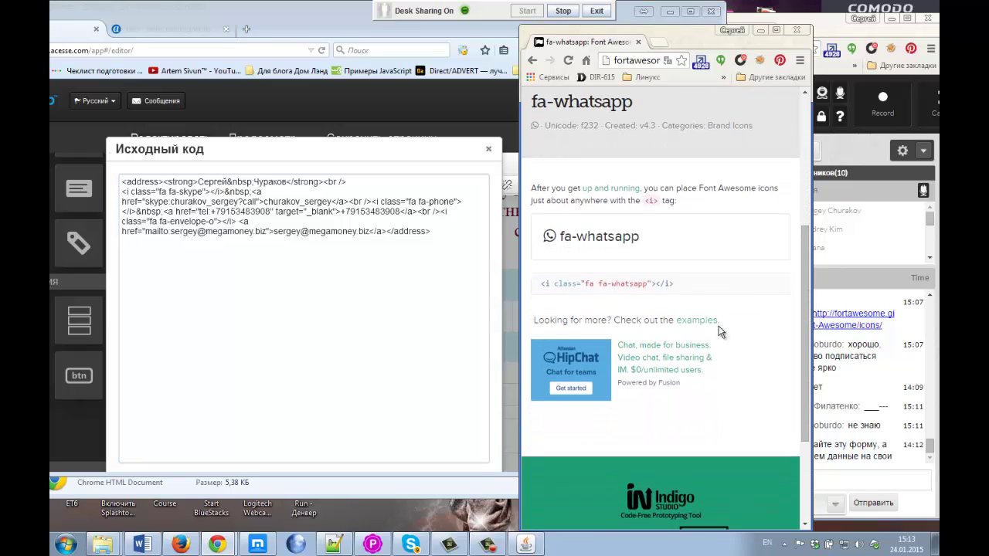
pyautogui.moveTo(674, 283); pyautogui.dragTo(540, 283)
pyautogui.hotkey('ctrl', 'c')
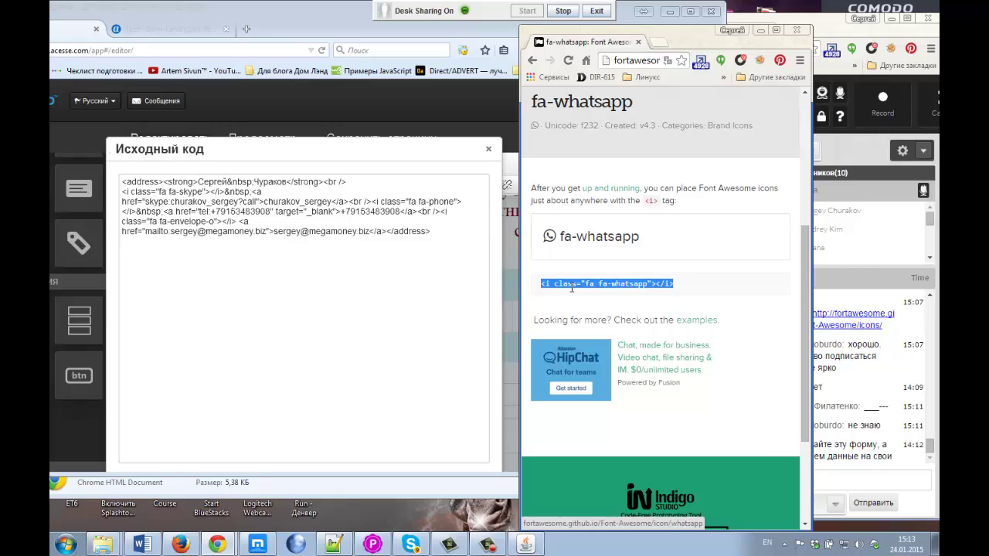
pyautogui.click(252, 191)
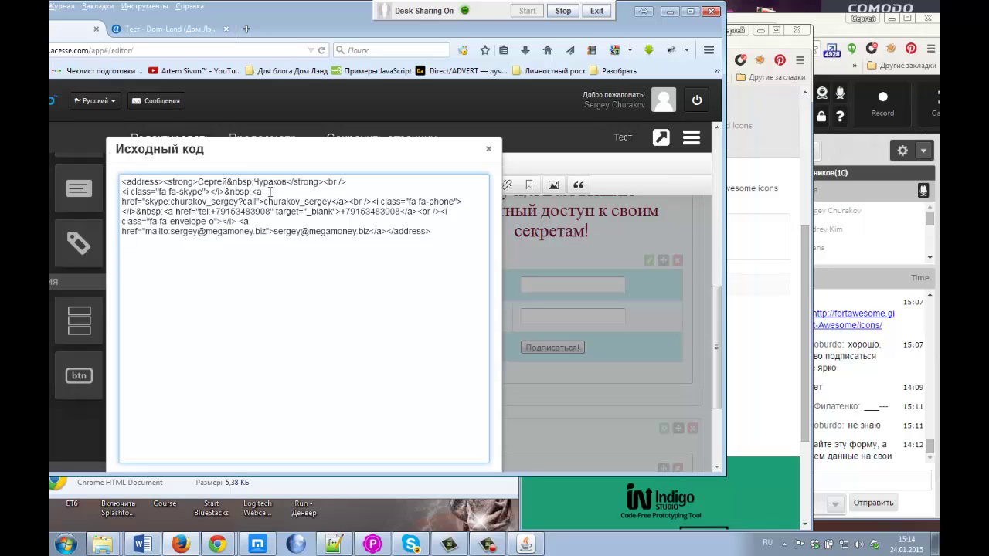
pyautogui.hotkey('ctrl', 'v')
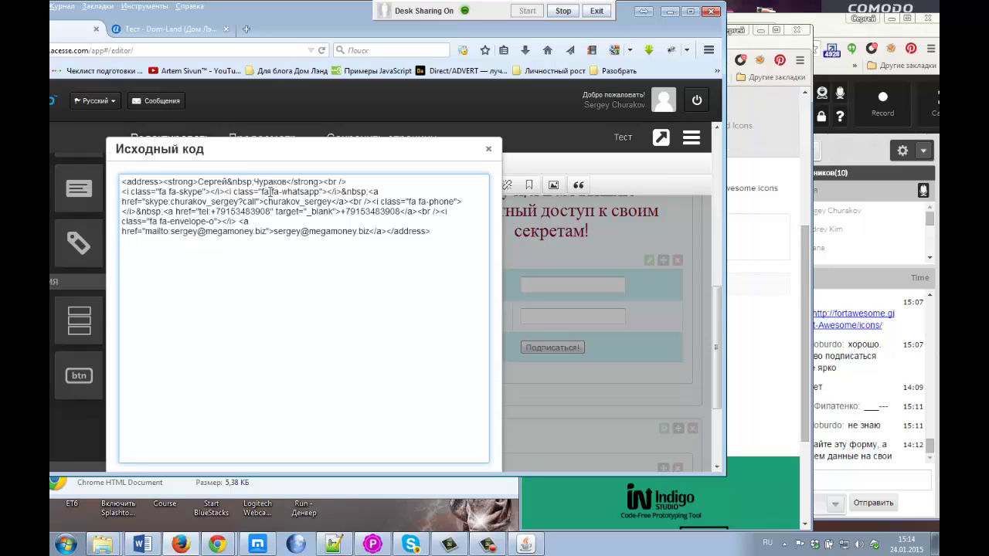
pyautogui.moveTo(224, 192); pyautogui.dragTo(342, 193)
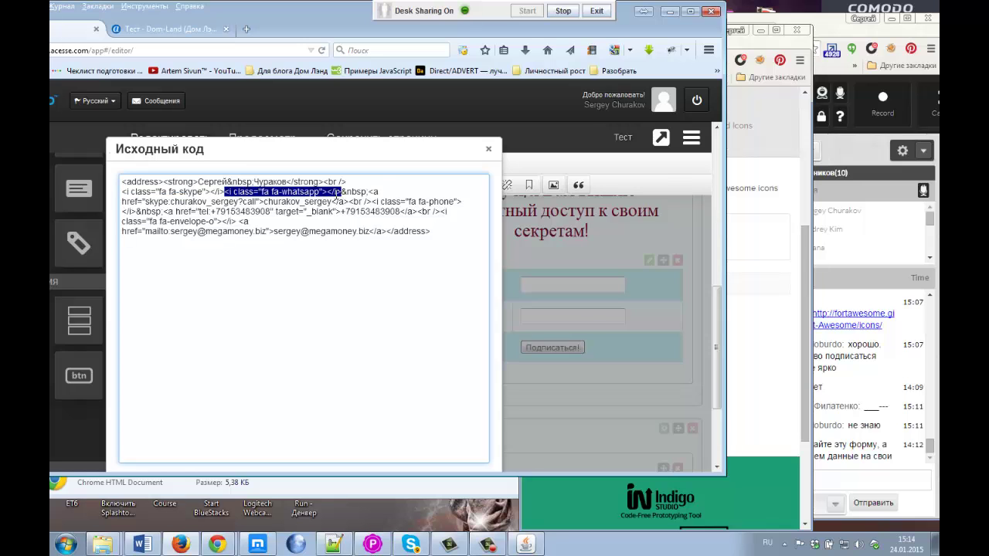
# Step: Review the pasted WhatsApp tag and the non-breaking space after the Skype icon
pyautogui.hotkey('alt', 'Tab')
pyautogui.click(572, 283)
pyautogui.moveTo(541, 283); pyautogui.dragTo(675, 284)
pyautogui.click(325, 205)
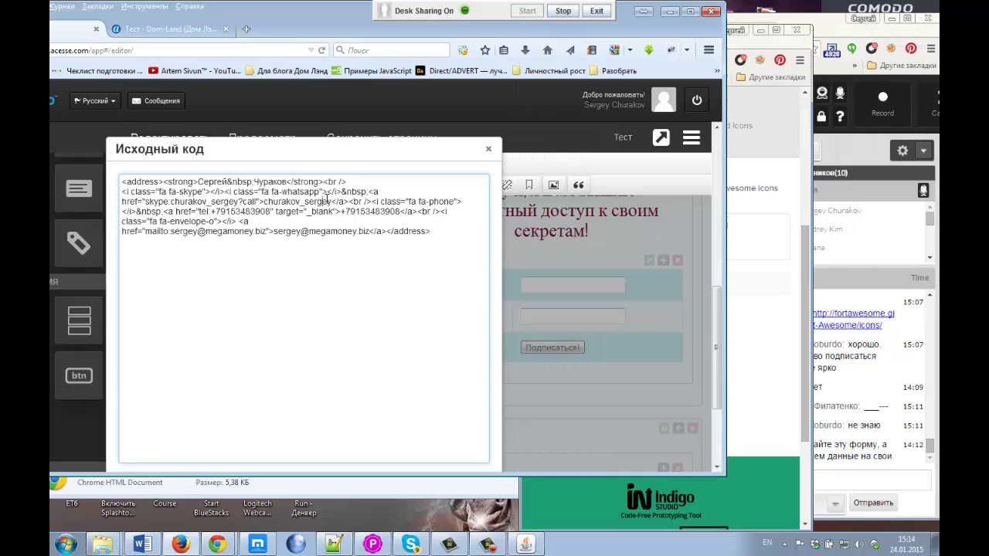
pyautogui.moveTo(341, 192); pyautogui.dragTo(380, 192)
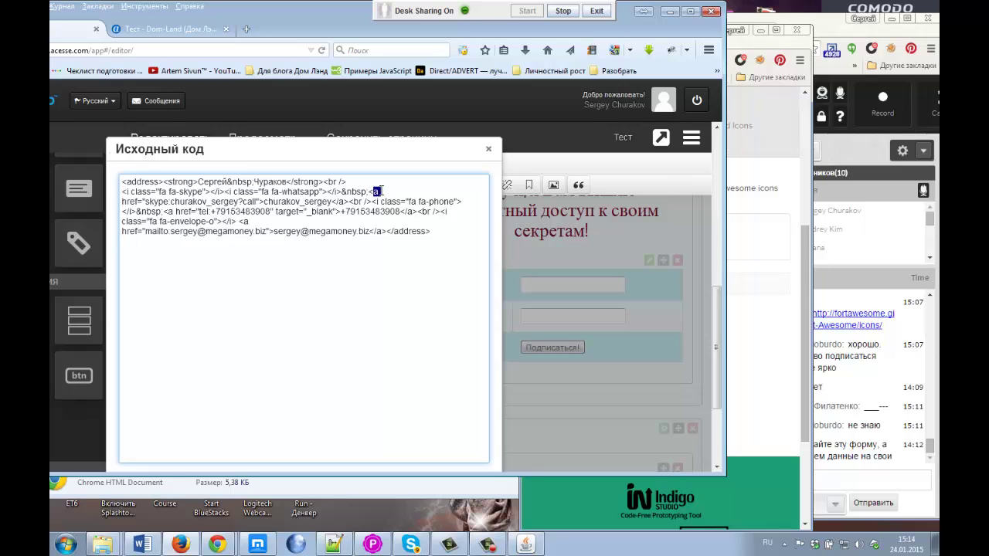
pyautogui.click(773, 334)
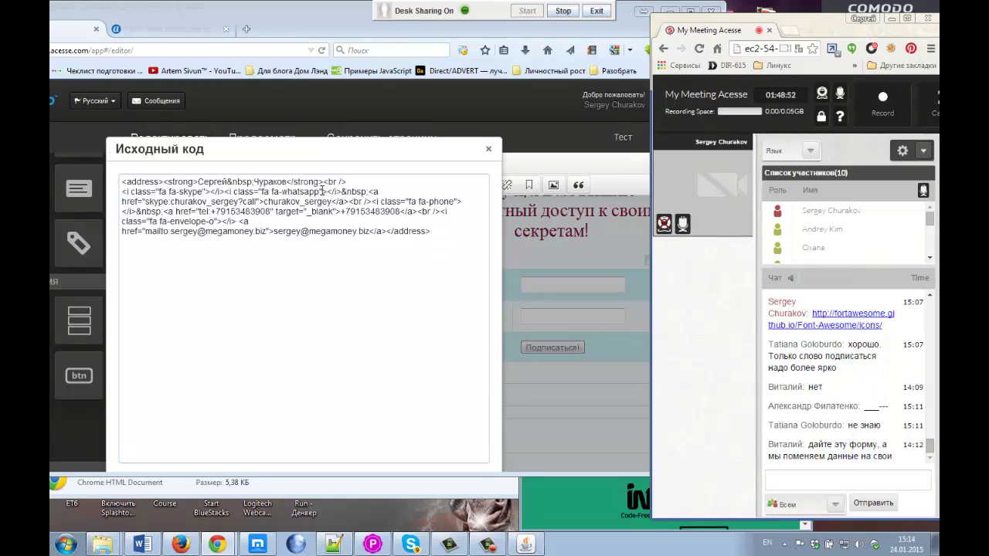
pyautogui.moveTo(326, 192); pyautogui.dragTo(210, 192)
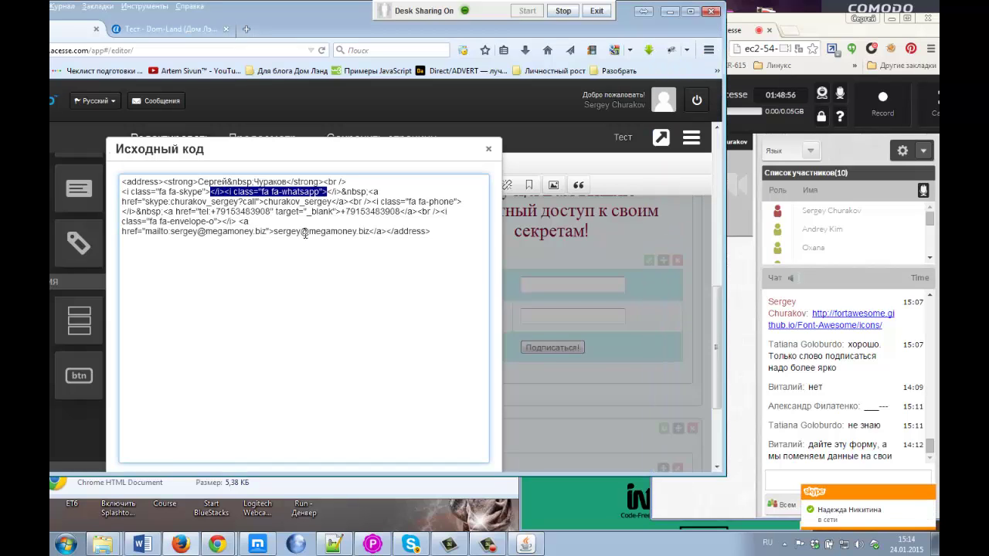
pyautogui.moveTo(341, 191); pyautogui.dragTo(224, 191)
# Step: Close and reopen the block's HTML source, then select the entire address code
pyautogui.click(489, 148)
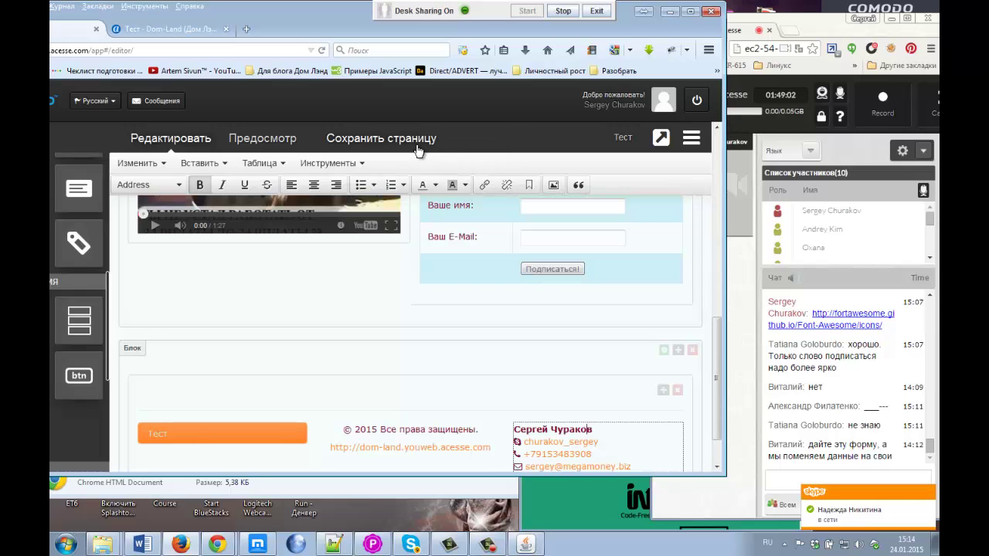
pyautogui.click(327, 163)
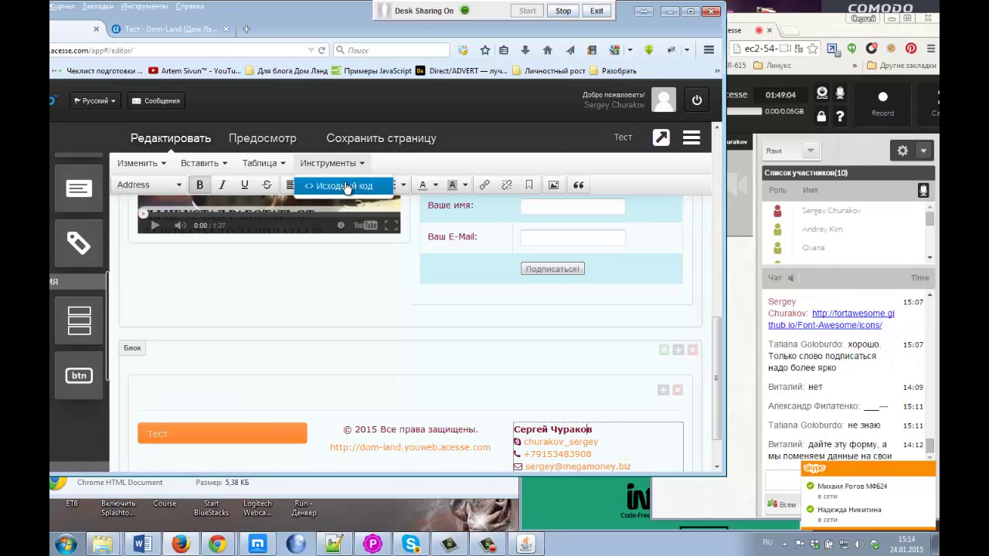
pyautogui.click(344, 186)
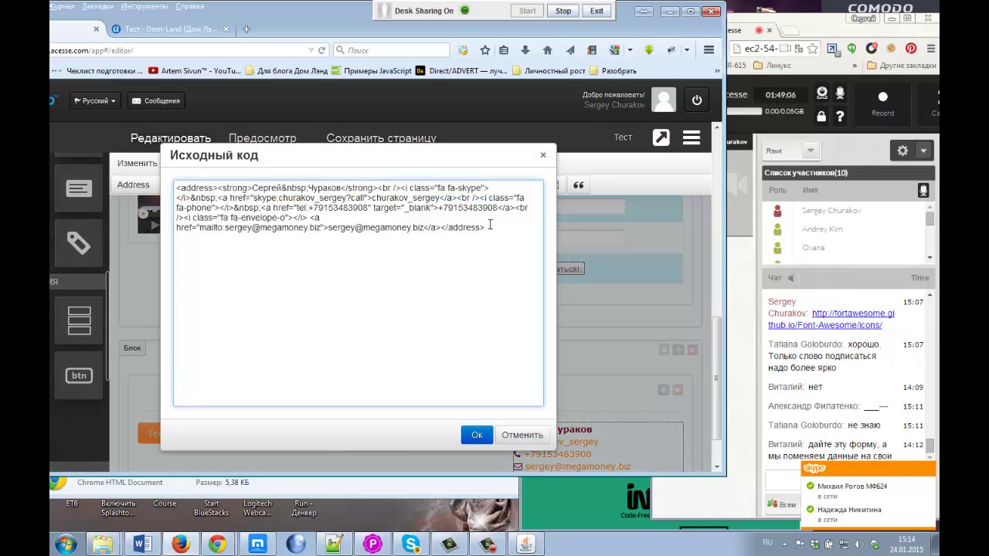
pyautogui.moveTo(489, 225); pyautogui.dragTo(176, 186)
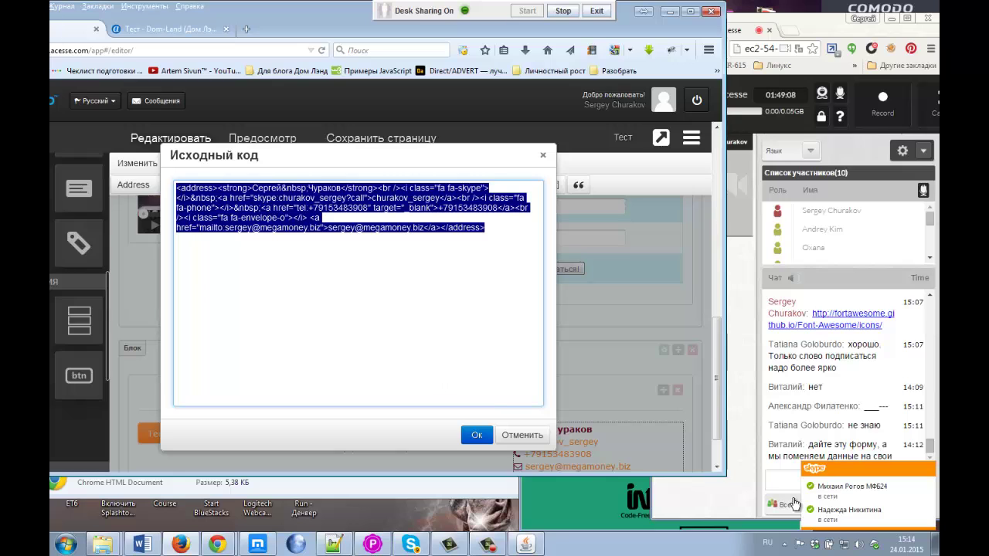
pyautogui.click(781, 480)
# Step: Paste the copied contact code into the My Meeting Acesse chat and send it
pyautogui.rightClick(781, 479)
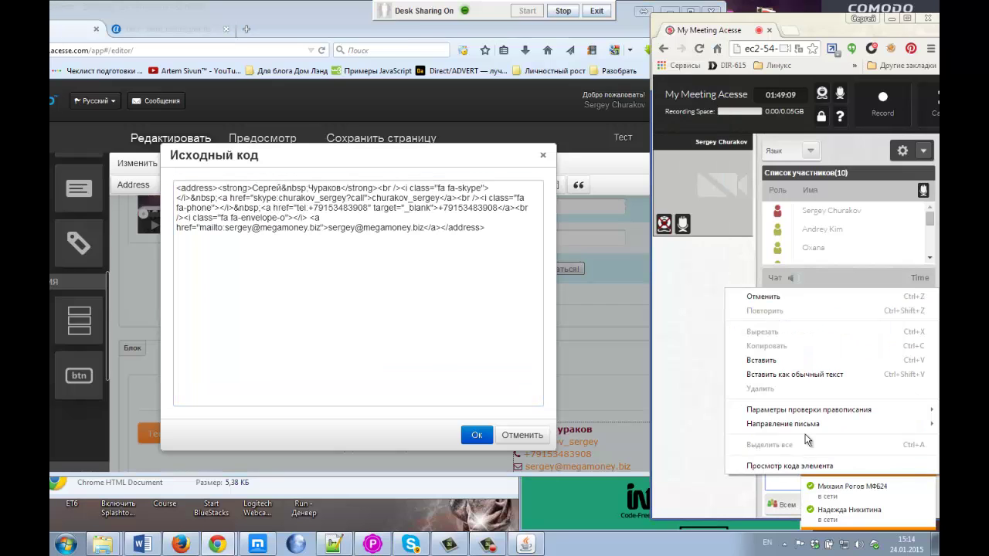
pyautogui.click(783, 360)
pyautogui.press('Return')
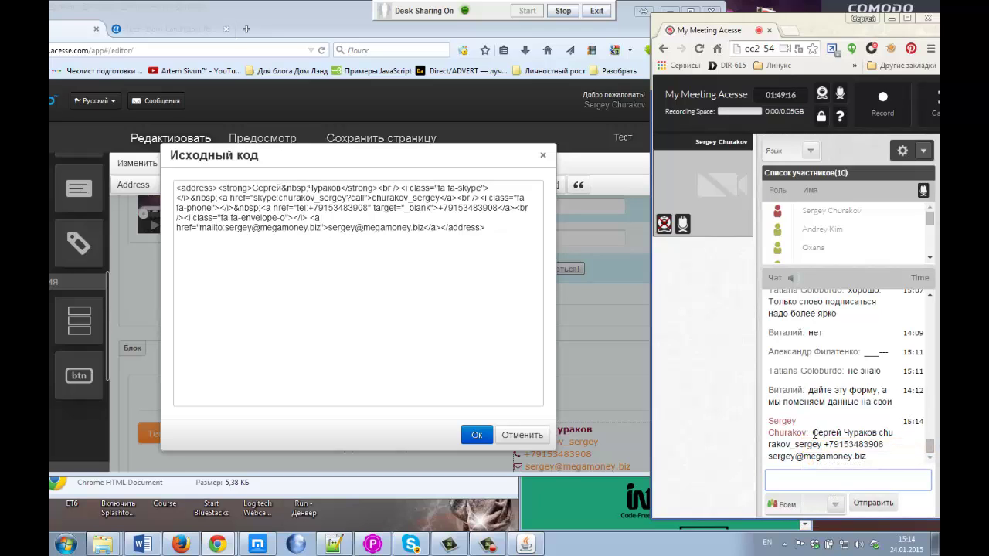
# Step: Reselect the entire address HTML in YouWeb's source-code window
pyautogui.moveTo(814, 433); pyautogui.dragTo(872, 462)
pyautogui.click(867, 436)
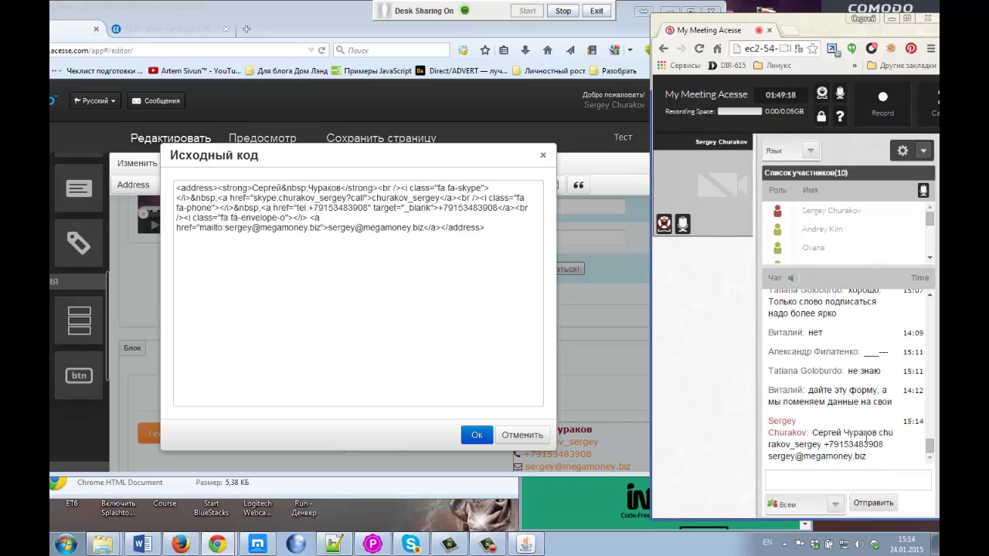
pyautogui.tripleClick(487, 231)
pyautogui.click(206, 189)
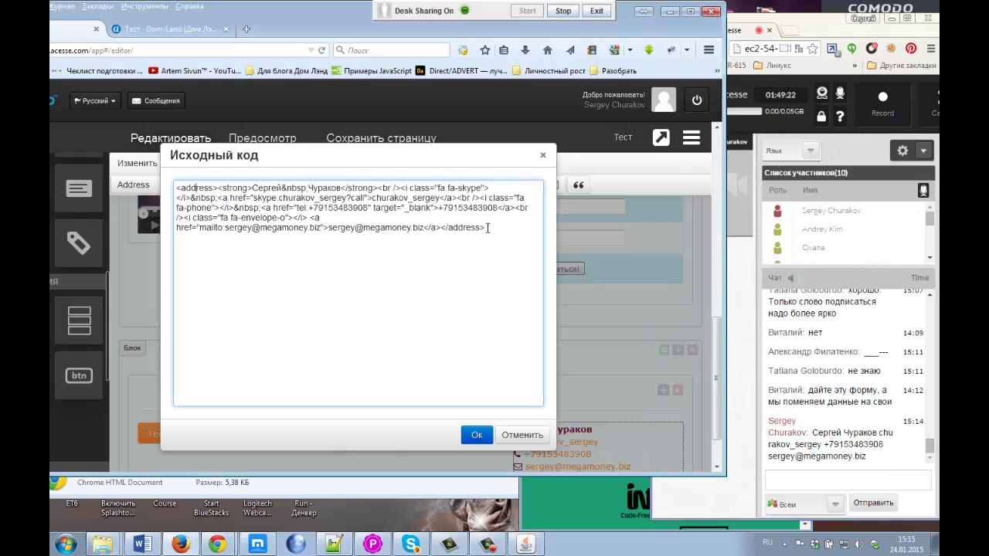
pyautogui.moveTo(486, 230); pyautogui.dragTo(167, 181)
pyautogui.hotkey('ctrl', 'c')
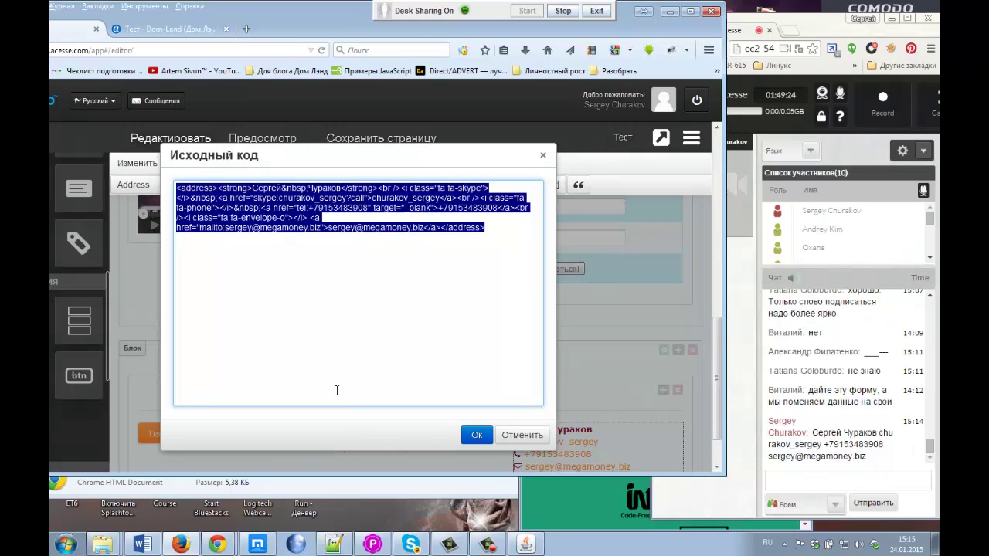
pyautogui.click(410, 545)
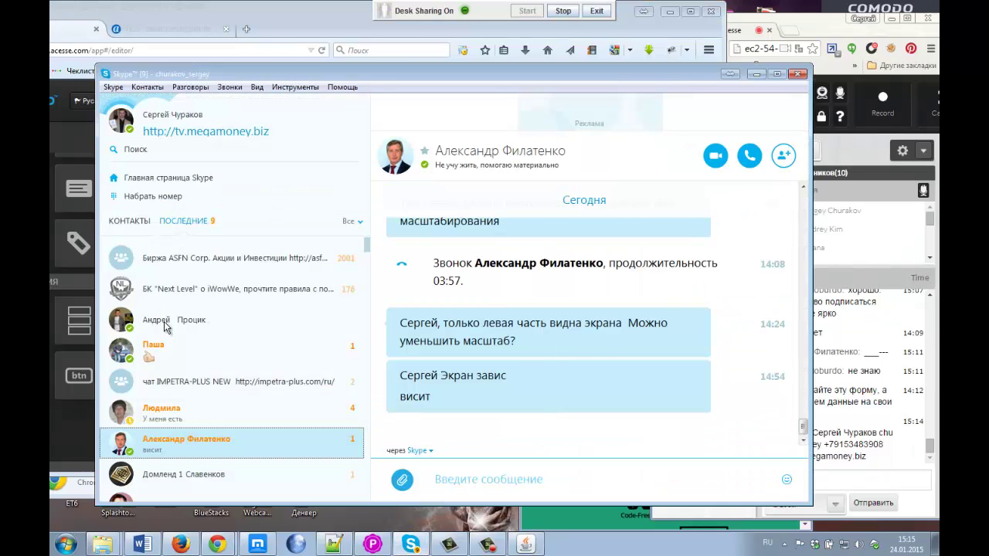
# Step: Open the КОУЧИНГ group chat from Skype's contacts list
pyautogui.click(130, 223)
pyautogui.scroll(10, 163, 279)
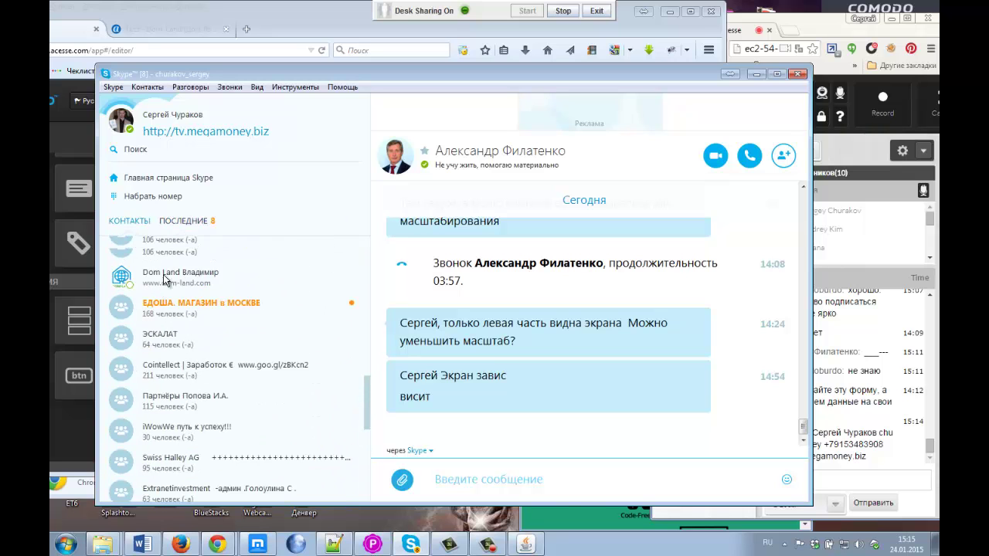
pyautogui.scroll(5, 163, 280)
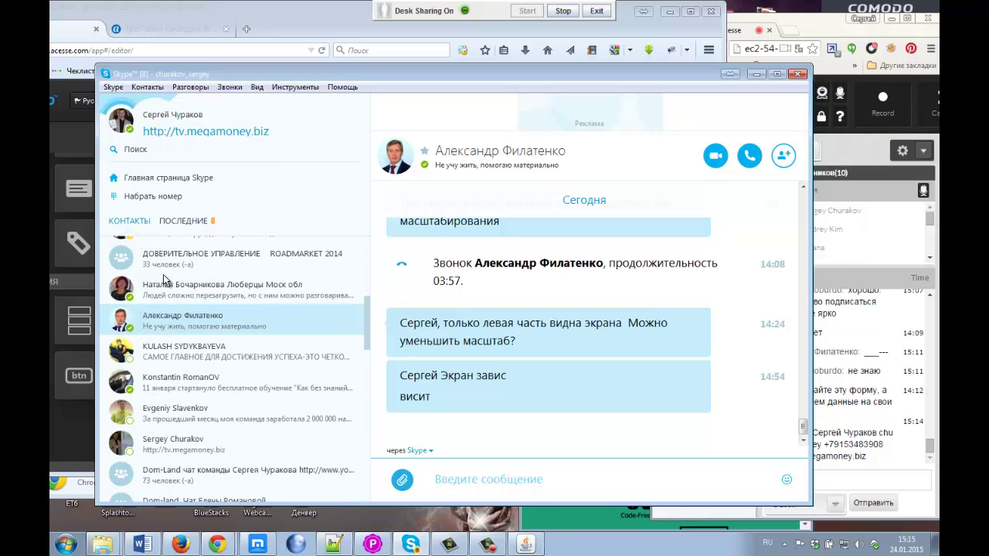
pyautogui.scroll(2, 163, 278)
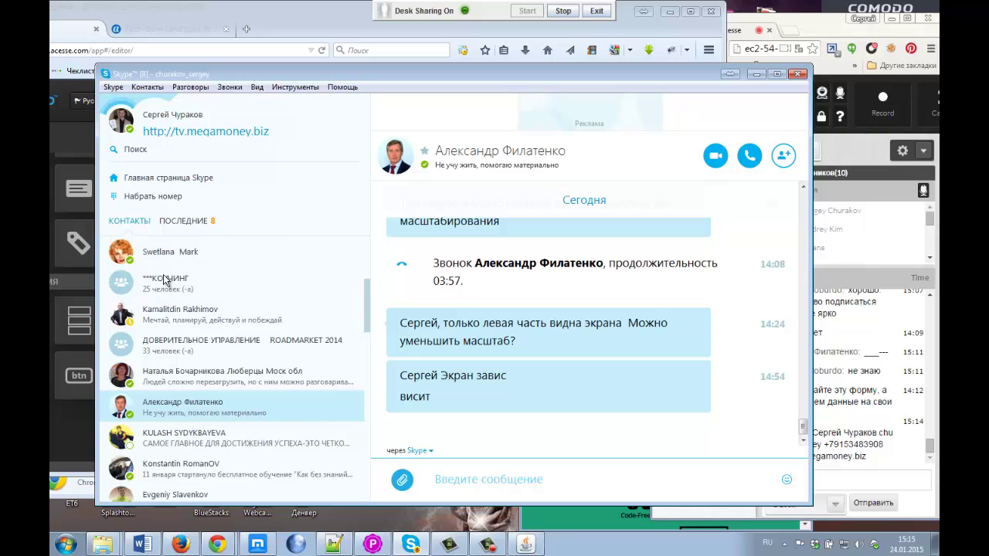
pyautogui.click(165, 282)
# Step: Post the pasted address HTML in the КОУЧИНГ chat, then return to YouWeb's source code
pyautogui.click(487, 481)
pyautogui.rightClick(480, 476)
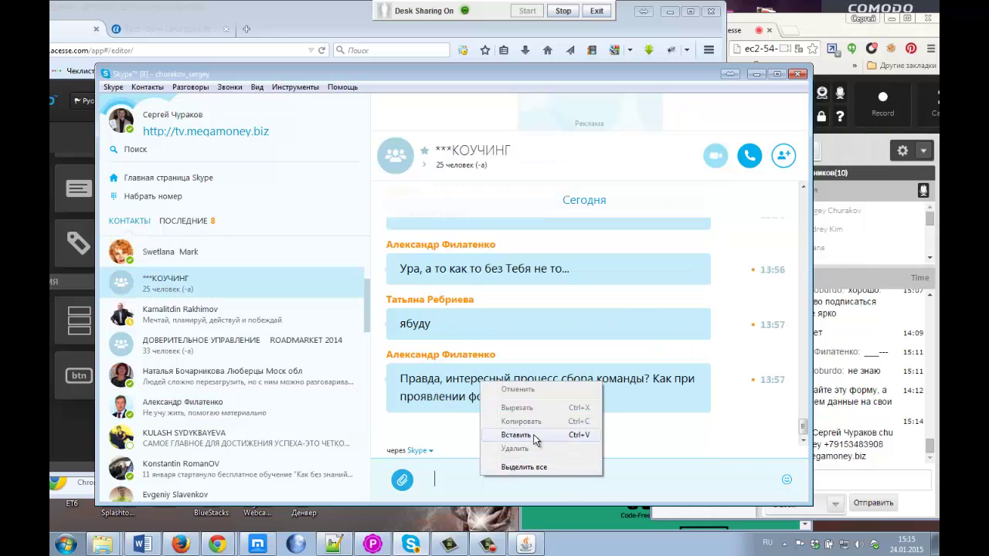
pyautogui.click(535, 435)
pyautogui.press('Return')
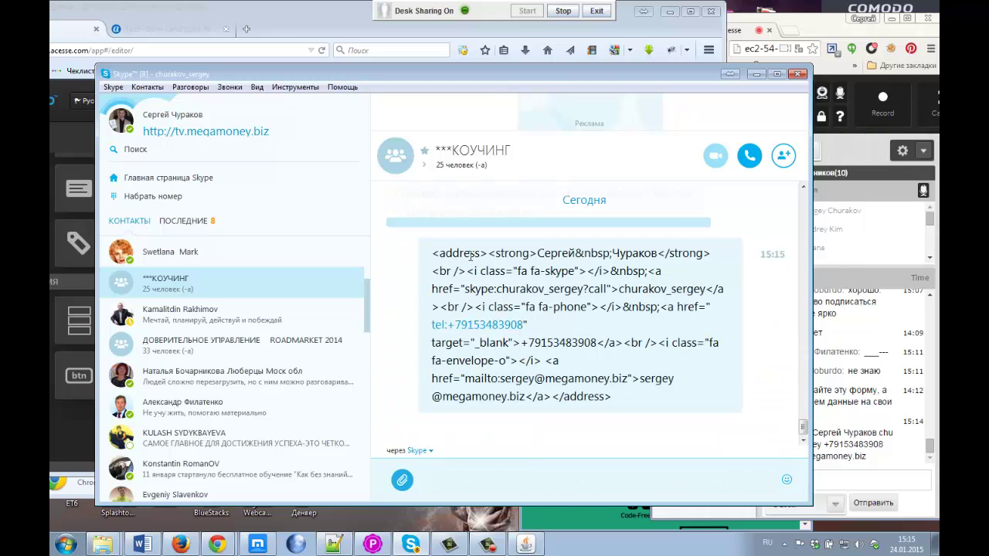
pyautogui.click(318, 23)
pyautogui.click(279, 198)
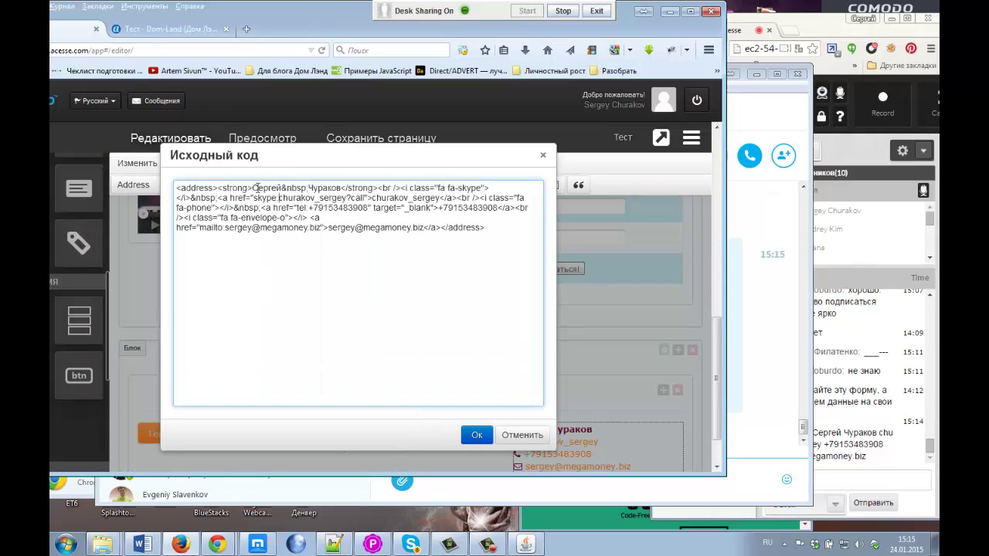
# Step: Highlight the owner's name in the strong tag and the &nbsp; between first and last name
pyautogui.moveTo(253, 189); pyautogui.dragTo(337, 191)
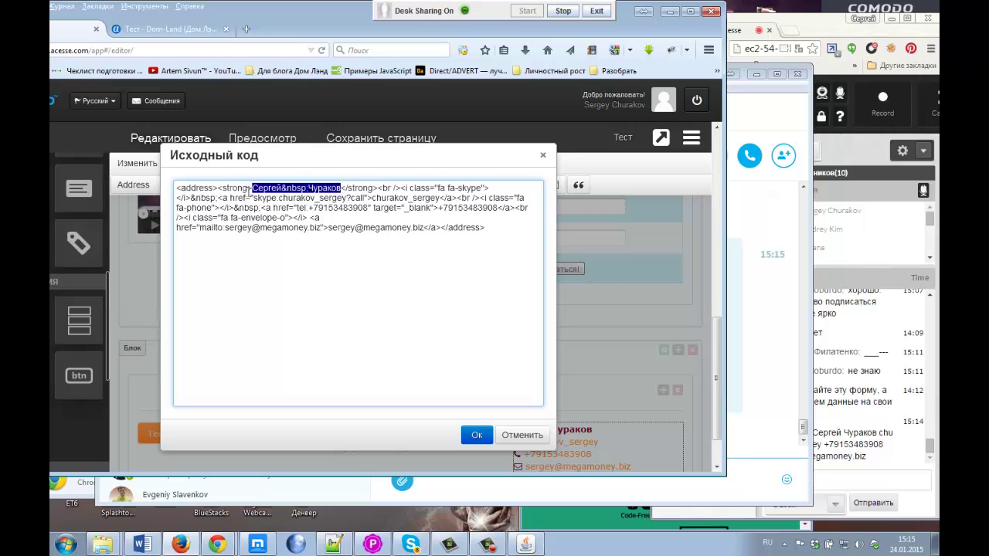
pyautogui.click(325, 191)
pyautogui.moveTo(282, 189); pyautogui.dragTo(308, 190)
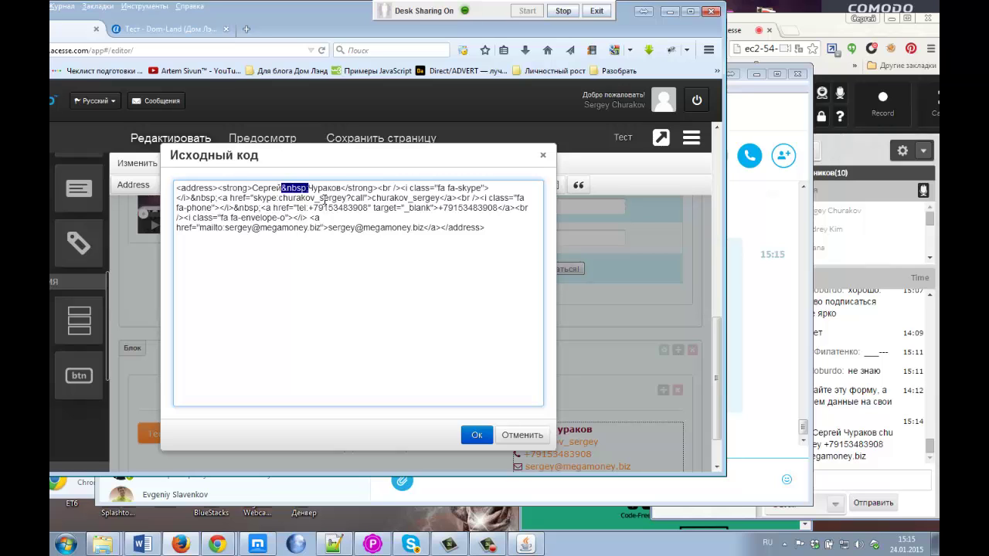
pyautogui.click(265, 192)
# Step: Highlight the Skype link tag's start and the Skype login inside the call link
pyautogui.moveTo(217, 199); pyautogui.dragTo(349, 199)
pyautogui.click(230, 198)
pyautogui.click(280, 199)
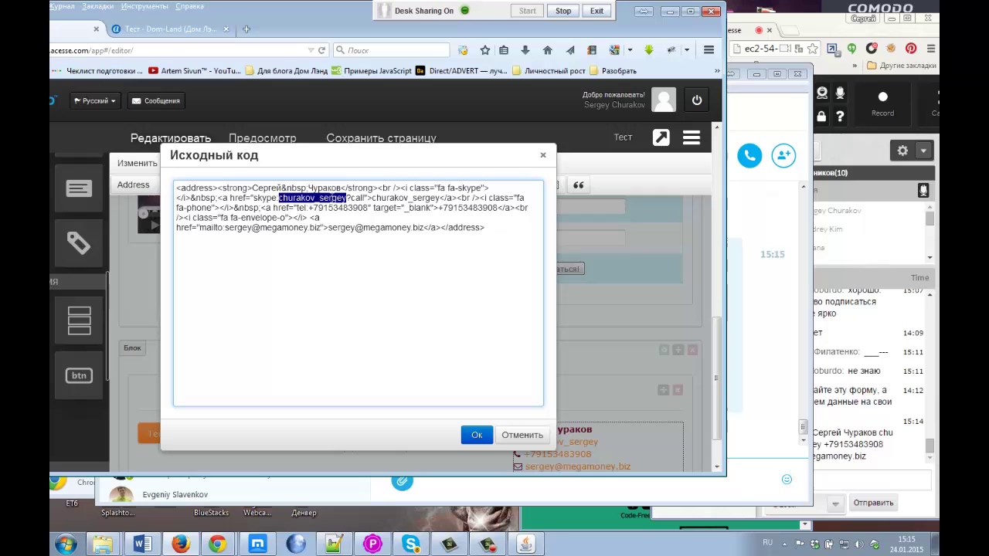
pyautogui.click(292, 198)
pyautogui.moveTo(280, 198); pyautogui.dragTo(345, 199)
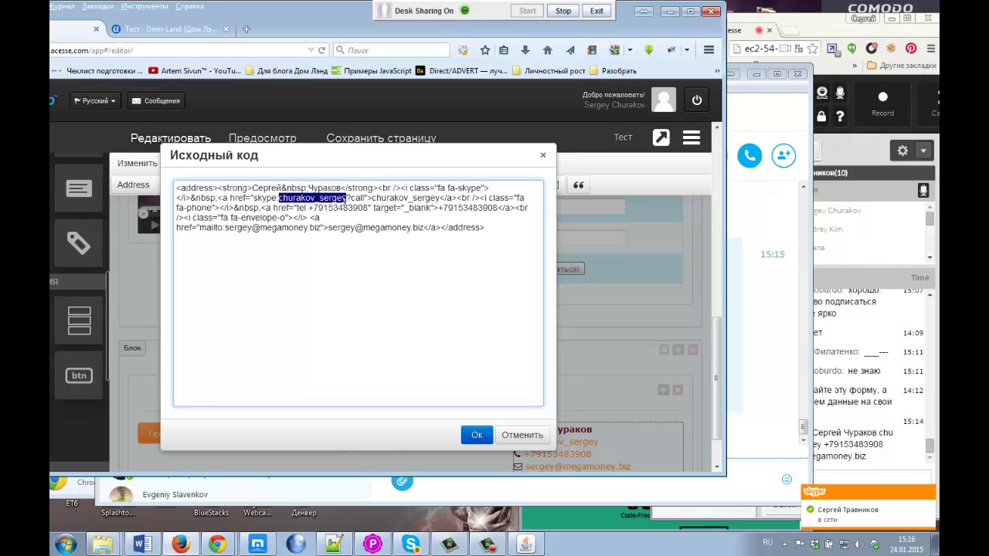
# Step: Highlight the closing bracket and the displayed Skype login link text
pyautogui.moveTo(374, 199); pyautogui.dragTo(374, 199)
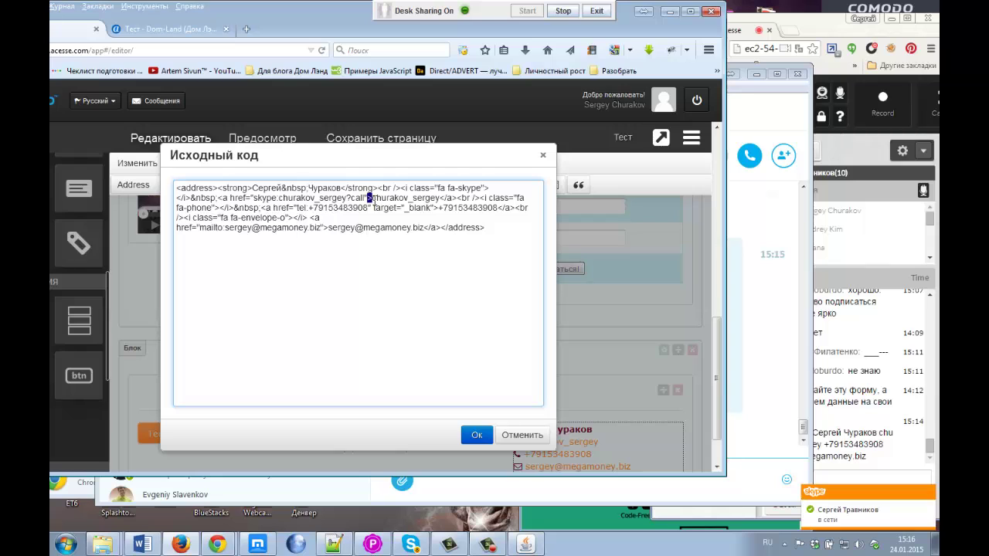
pyautogui.click(374, 199)
pyautogui.moveTo(368, 199); pyautogui.dragTo(373, 199)
pyautogui.click(374, 199)
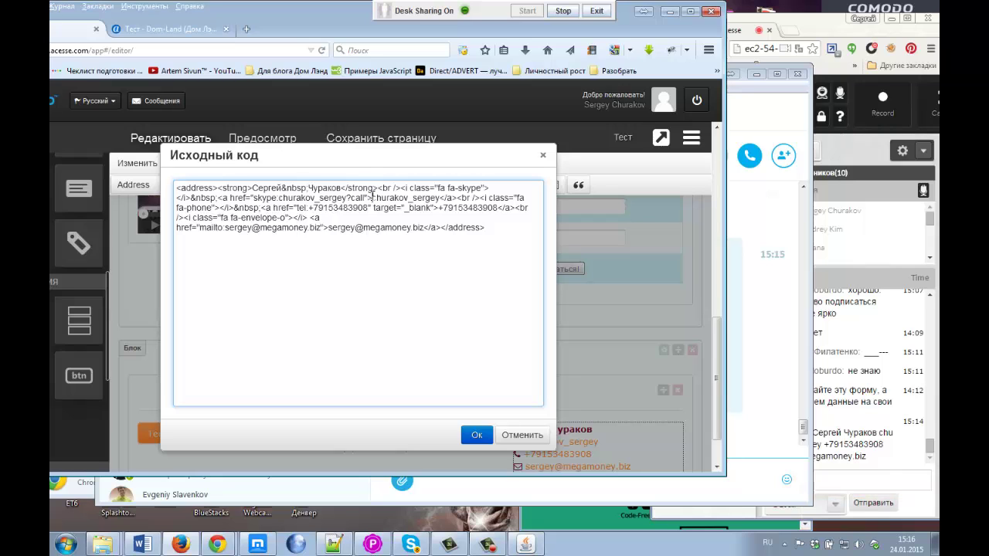
pyautogui.moveTo(374, 199); pyautogui.dragTo(368, 199)
pyautogui.moveTo(369, 199); pyautogui.dragTo(442, 199)
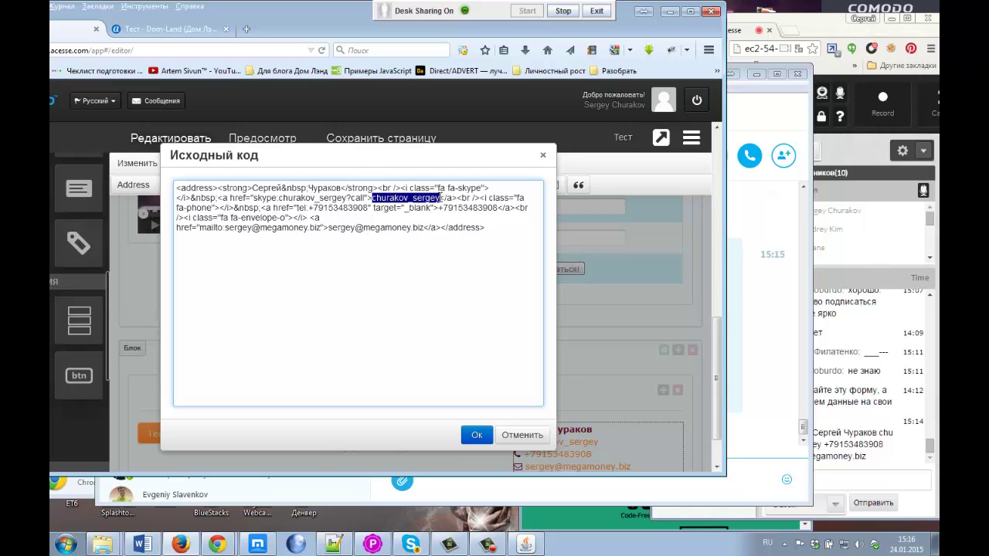